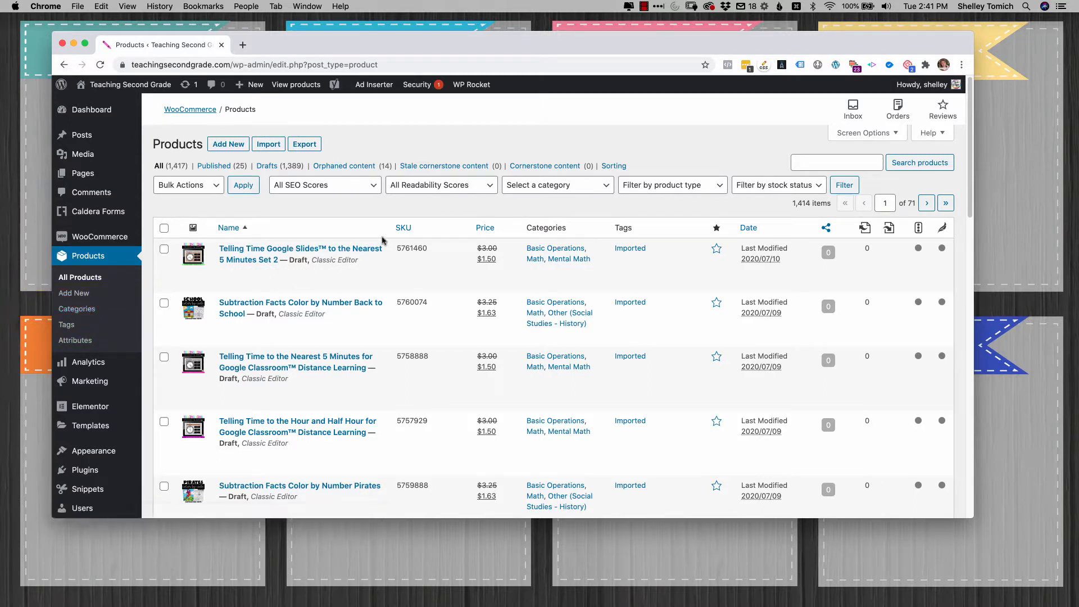
# - Filter the product list to drafts and open the Multiplication Game product's preview and edit pages in separate tabs
pyautogui.click(281, 170)
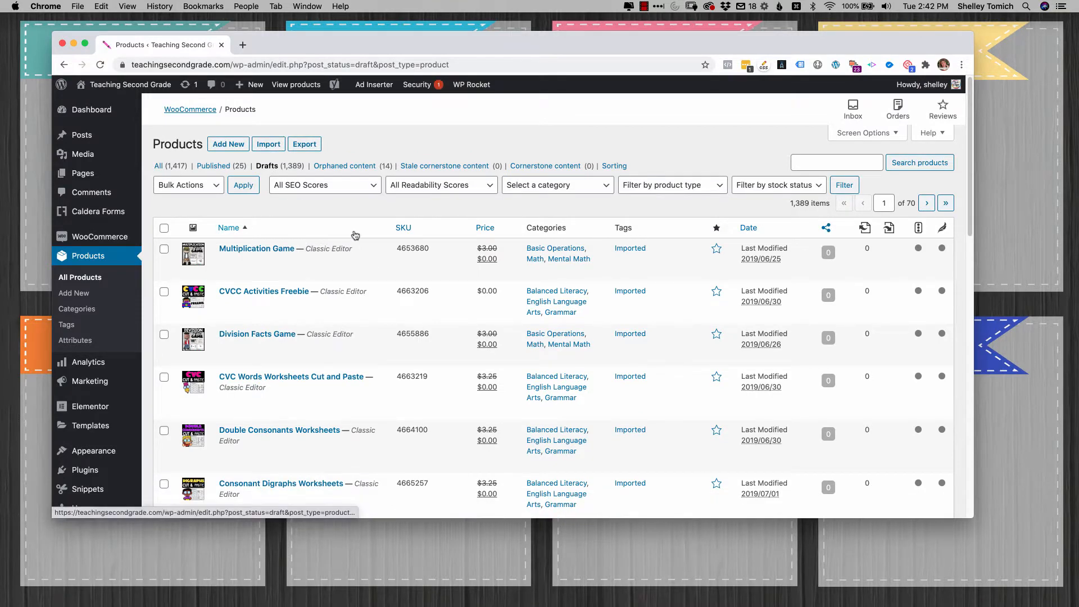
pyautogui.scroll(-1, 355, 235)
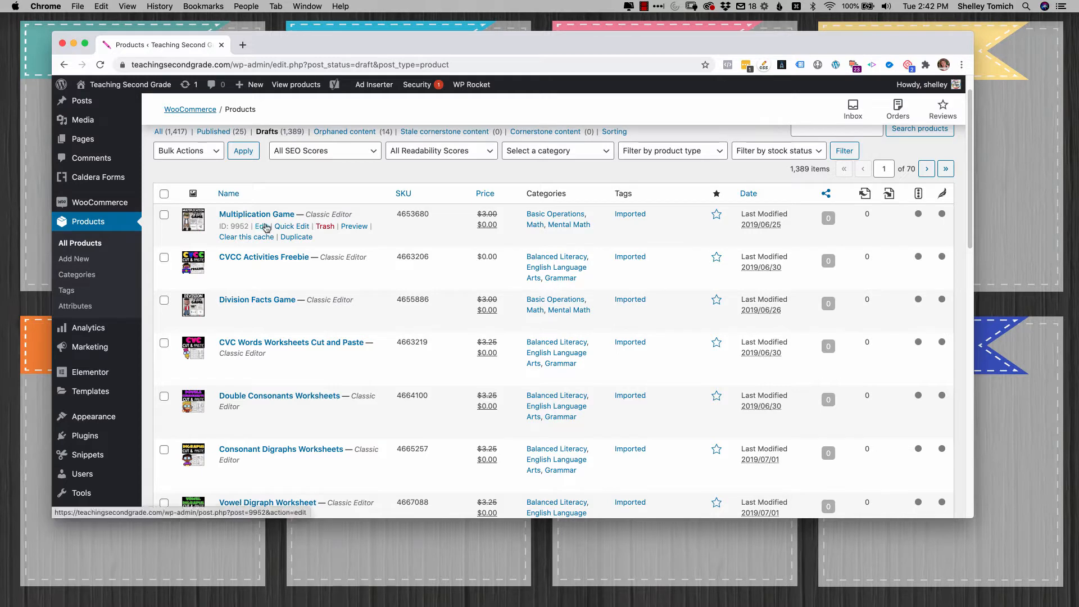
pyautogui.rightClick(355, 226)
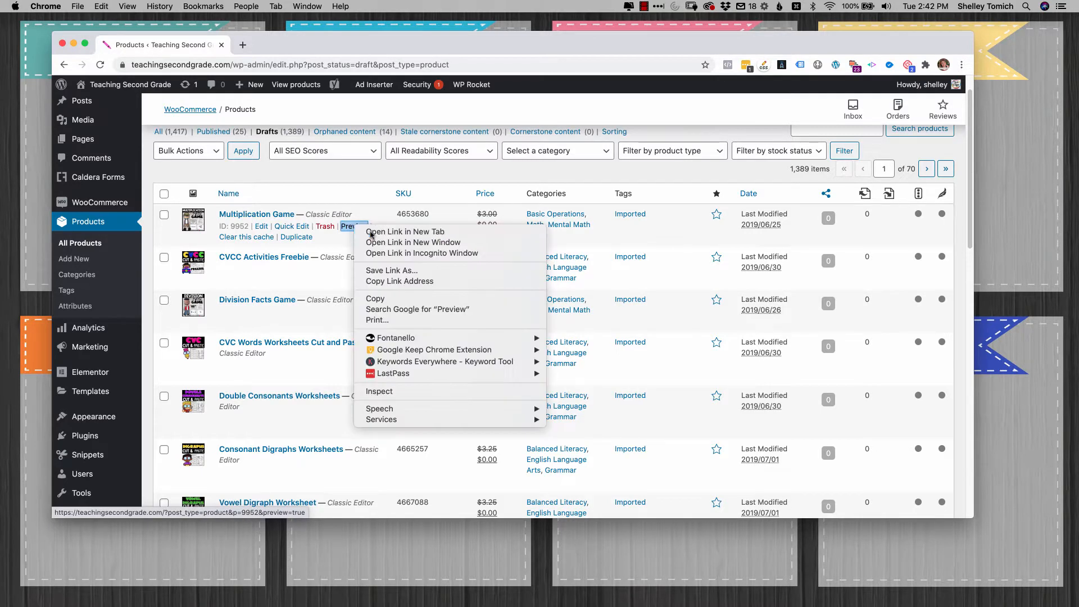
pyautogui.click(371, 231)
pyautogui.click(281, 47)
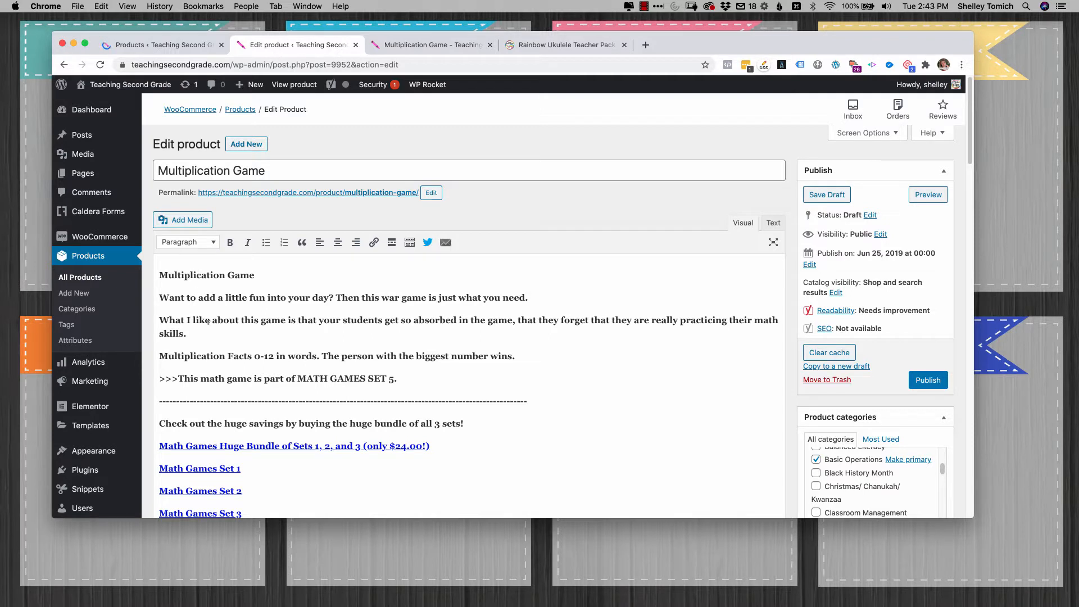
# - Check where the Math Games Huge Bundle, Set 2 and Set 1 links in the product description point
pyautogui.scroll(-5, 208, 322)
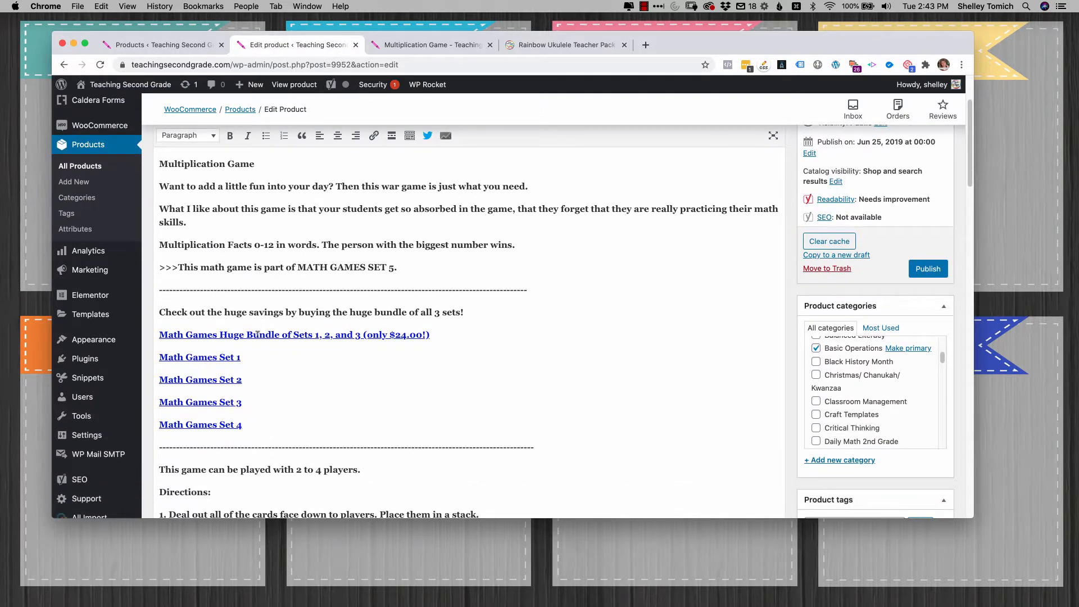
pyautogui.click(258, 334)
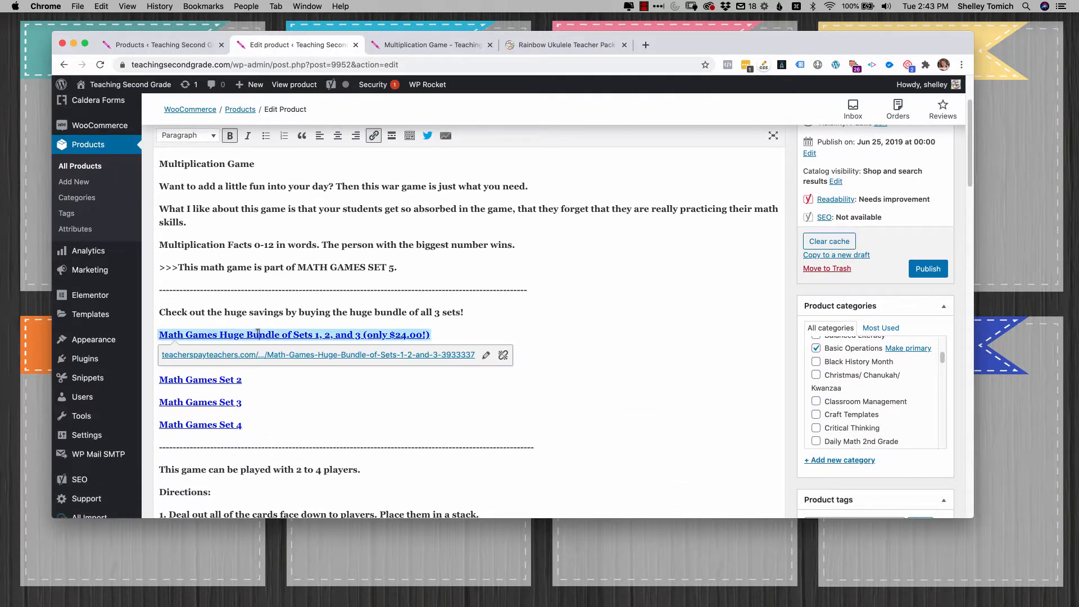
pyautogui.click(268, 371)
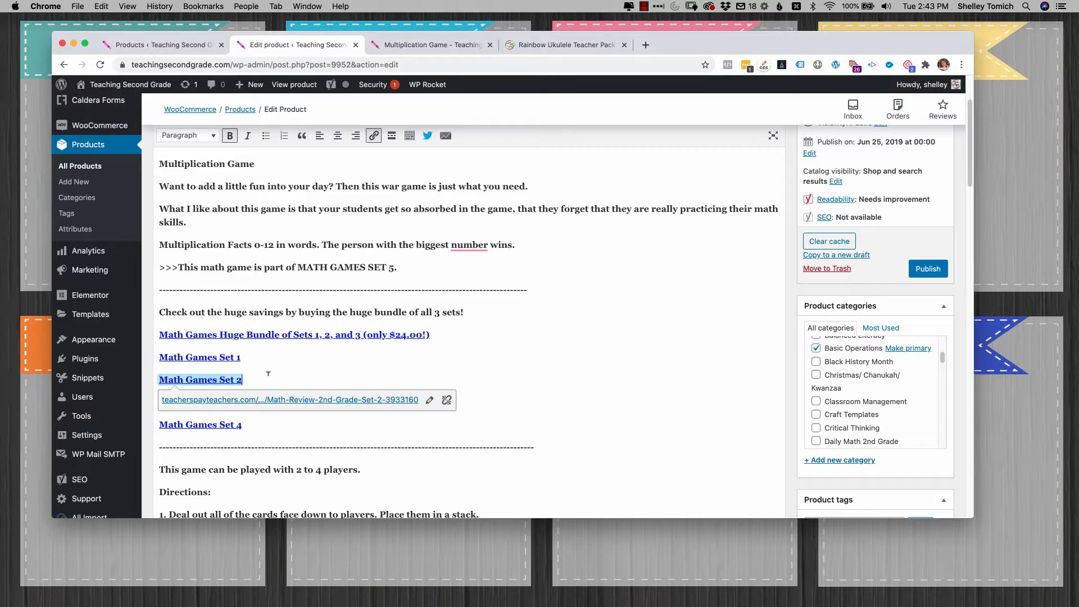
pyautogui.click(253, 333)
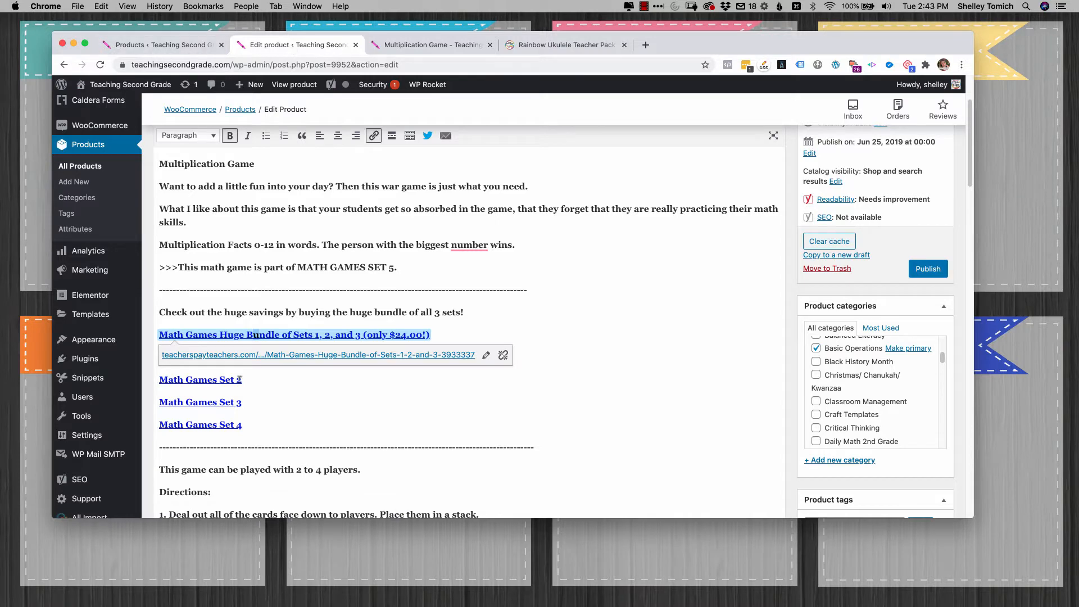
pyautogui.press('Down')
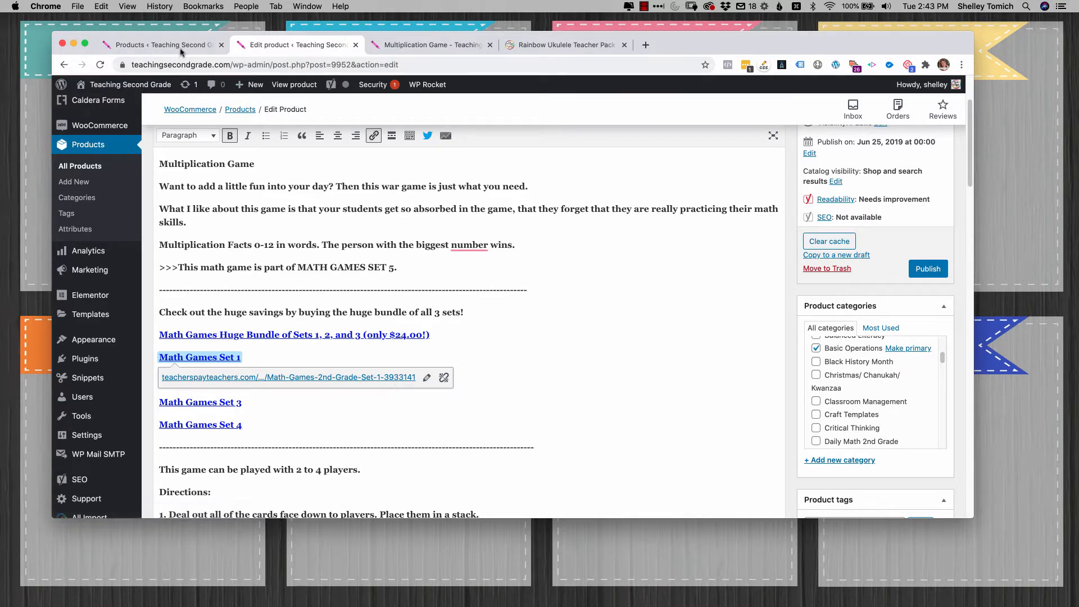
# - Search the product list for SKU 3933141
pyautogui.press('super+1')
pyautogui.click(851, 162)
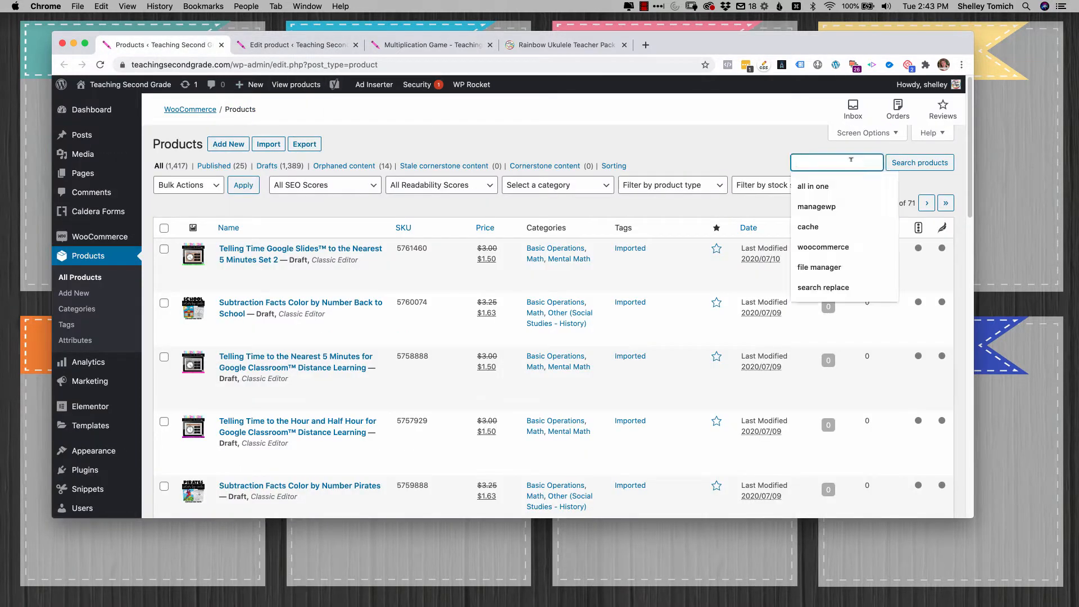
pyautogui.write('39033141')
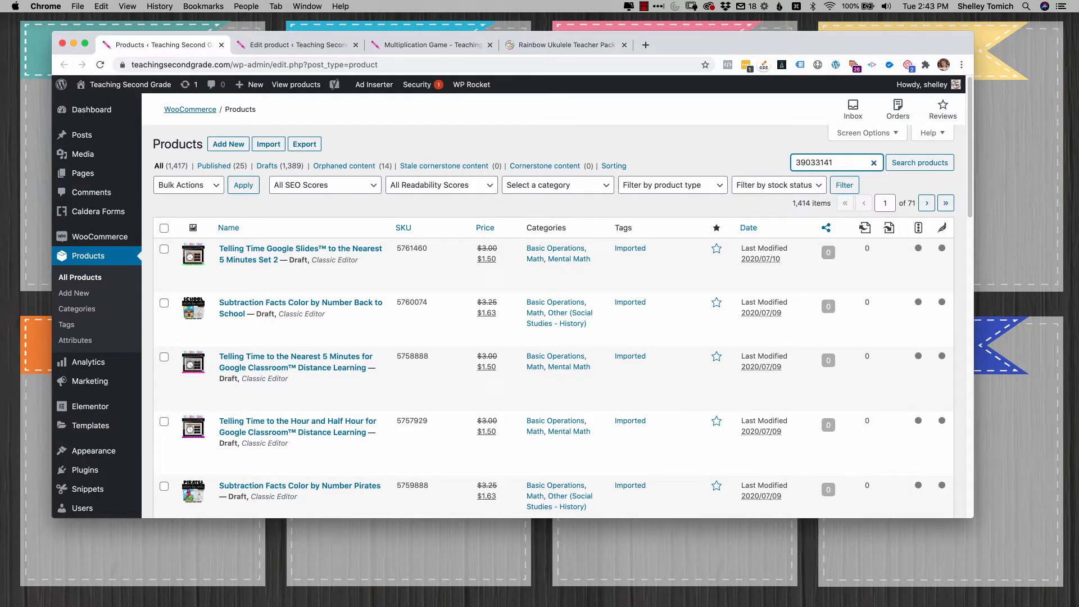
pyautogui.press('Return')
pyautogui.scroll(10, 429, 281)
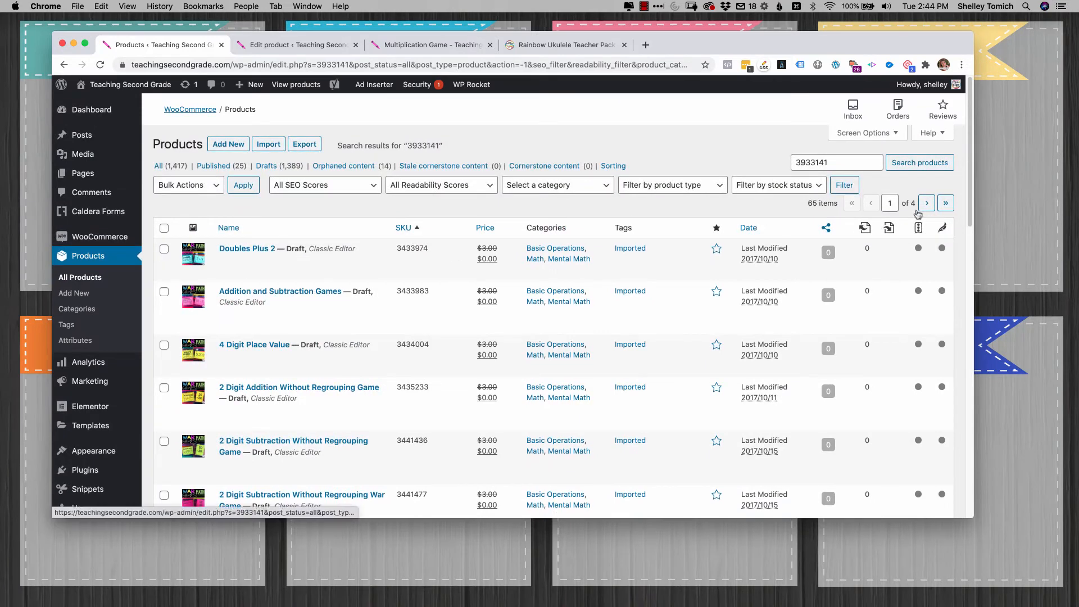
# - Change the number of items per page shown in the product list
pyautogui.click(894, 133)
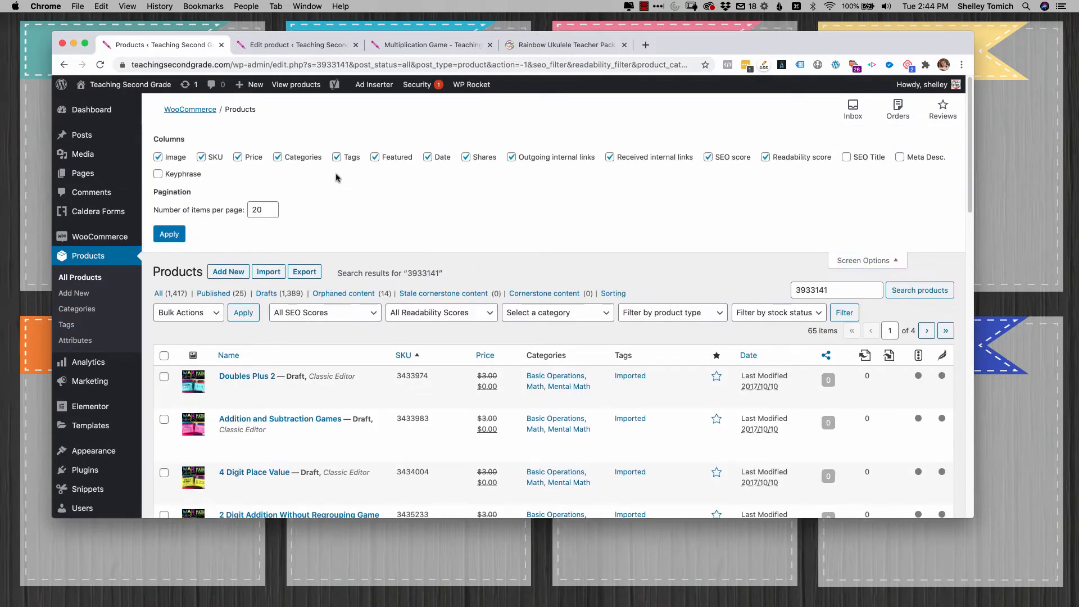
pyautogui.click(270, 206)
pyautogui.click(271, 206)
pyautogui.doubleClick(258, 209)
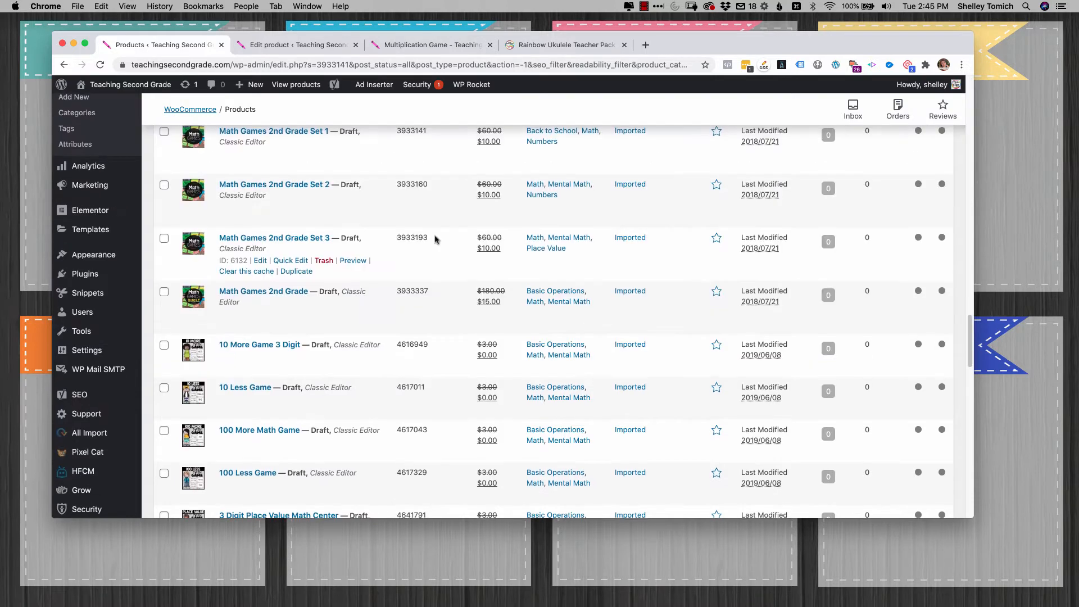
# - Find the Math Games 2nd Grade Set 1 product with SKU 3933141 in the results and open it for editing
pyautogui.scroll(1, 434, 239)
pyautogui.rightClick(434, 238)
pyautogui.click(402, 212)
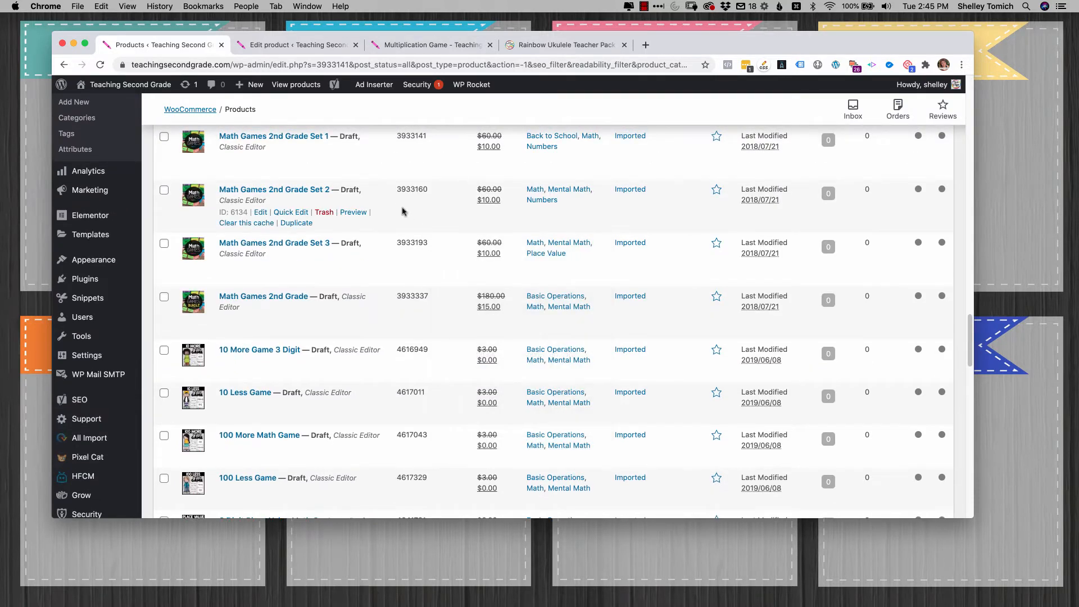
pyautogui.scroll(3, 401, 207)
pyautogui.moveTo(396, 258); pyautogui.dragTo(436, 262)
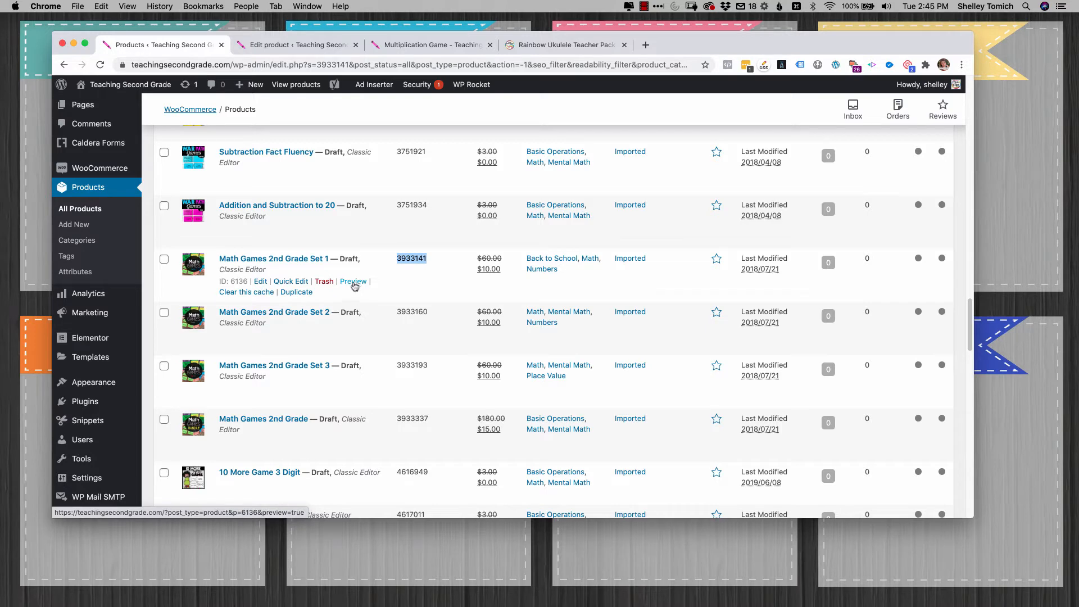
pyautogui.click(261, 282)
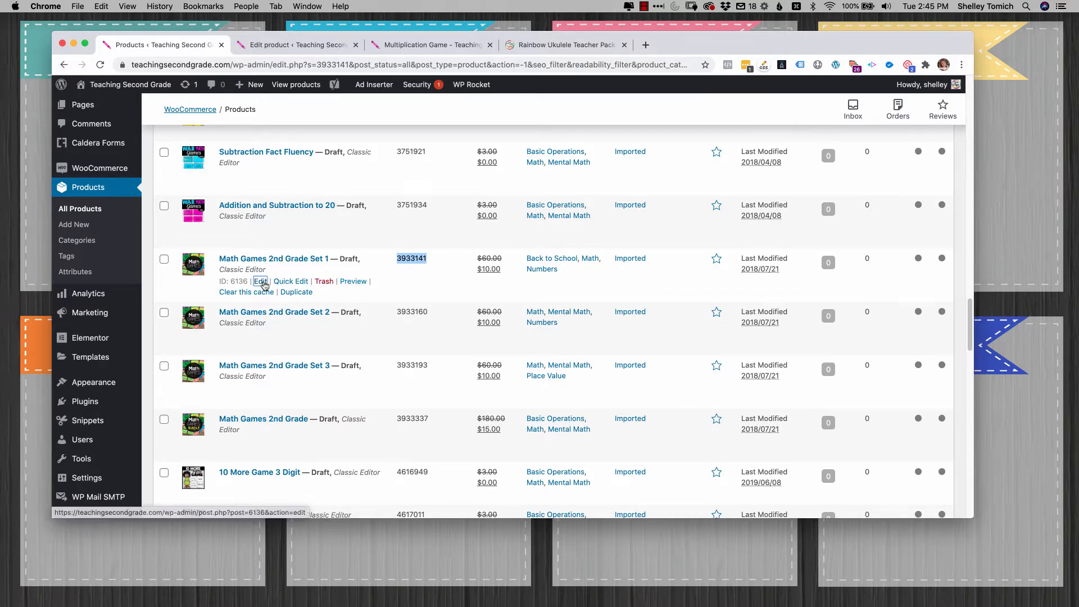
# - Copy the Set 1 product's permalink address and make it the target of the Math Games Set 1 link in the Multiplication Game description
pyautogui.rightClick(326, 194)
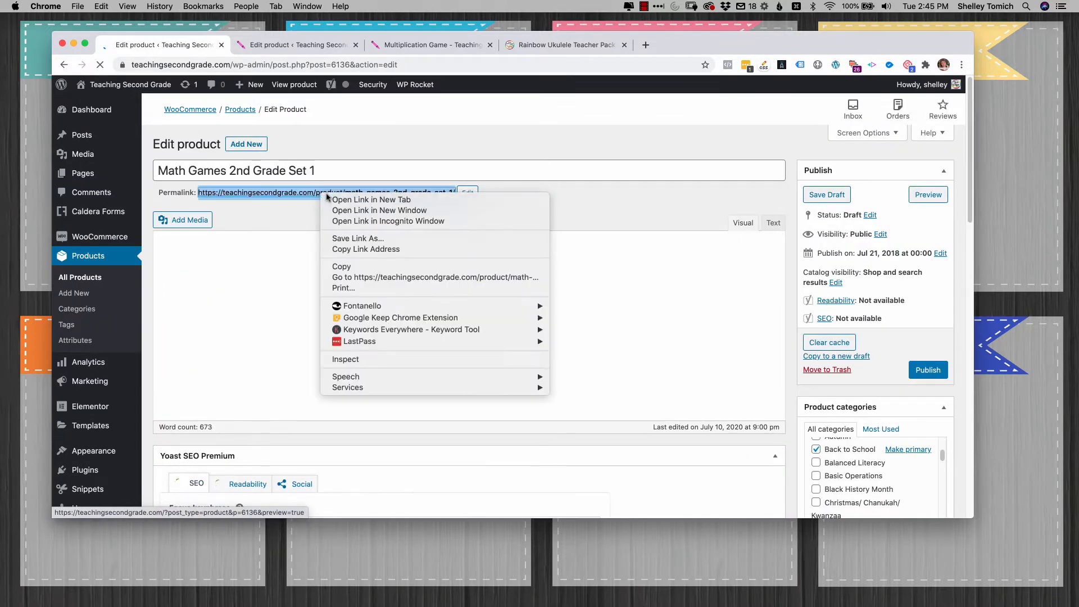
pyautogui.click(365, 249)
pyautogui.click(299, 46)
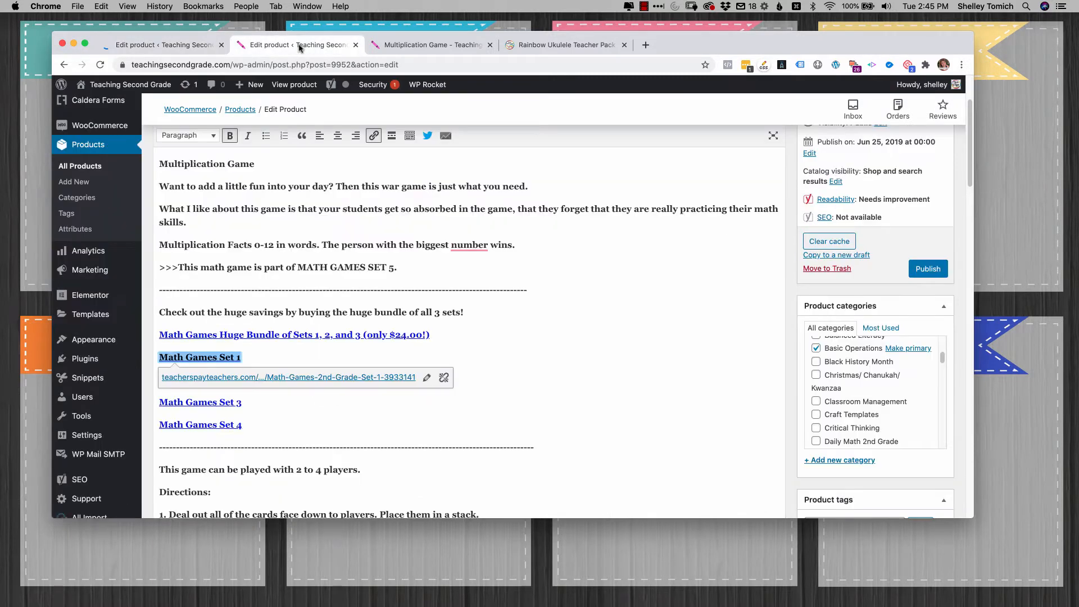
pyautogui.click(427, 378)
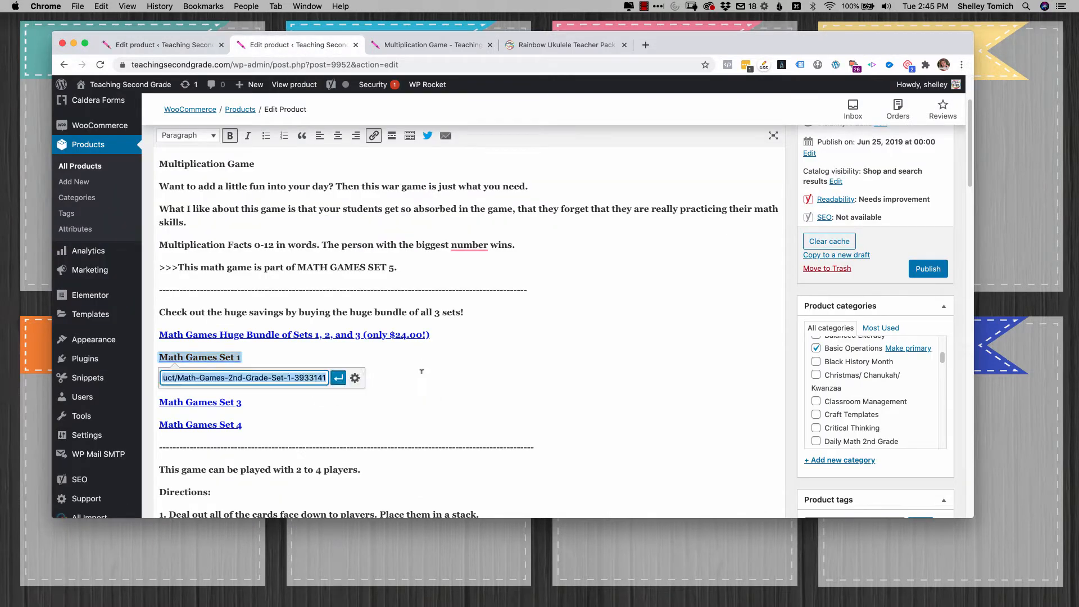
pyautogui.hotkey('ctrl', 'v')
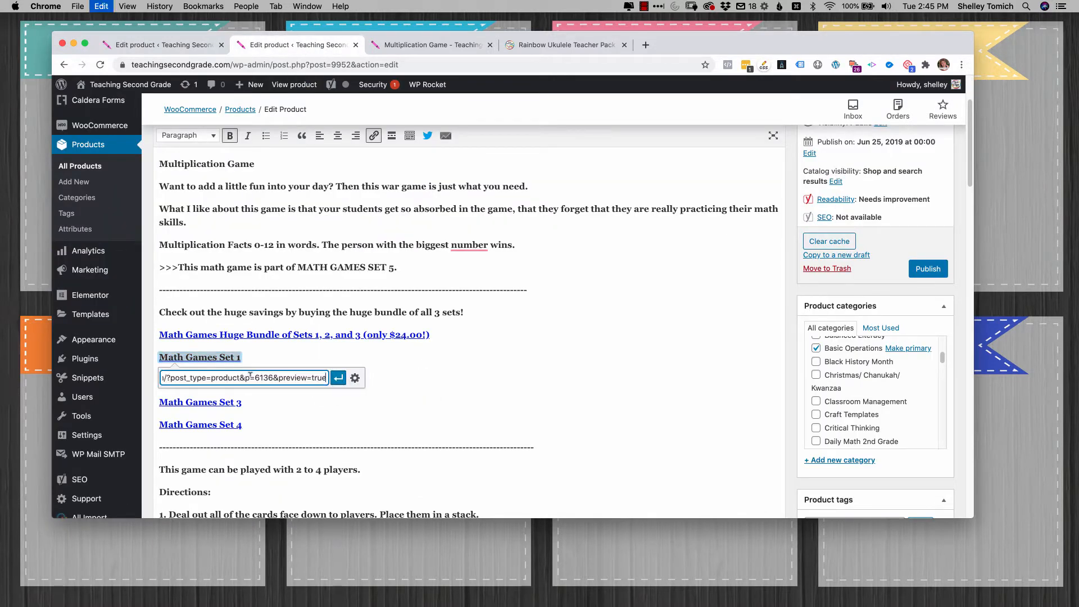
pyautogui.click(338, 380)
# - Inspect the targets of the bundle link and the other Math Games Set links in the description
pyautogui.press('Down')
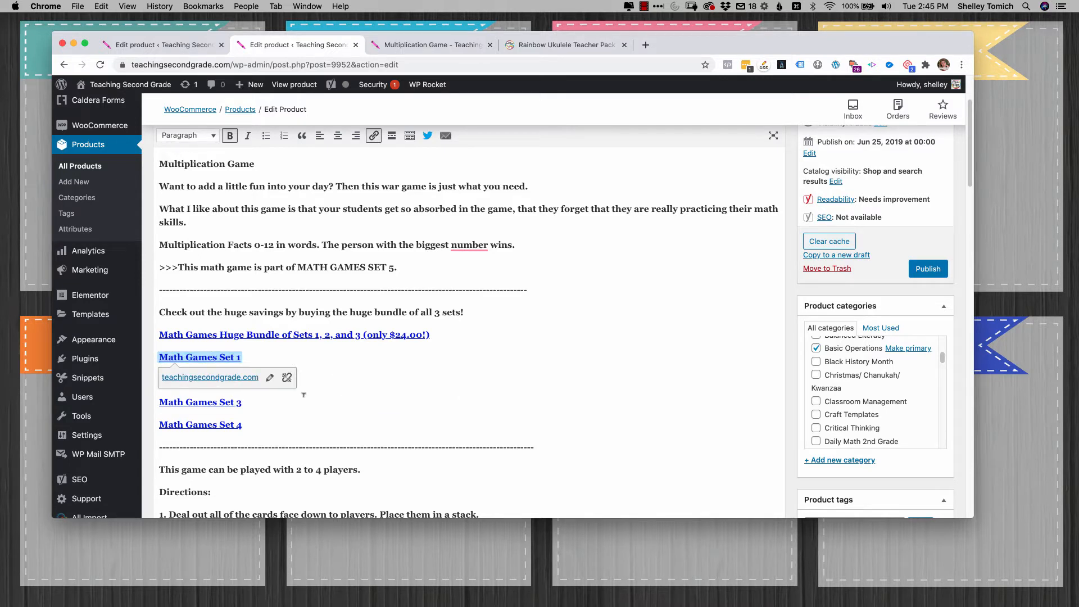
pyautogui.press('Down')
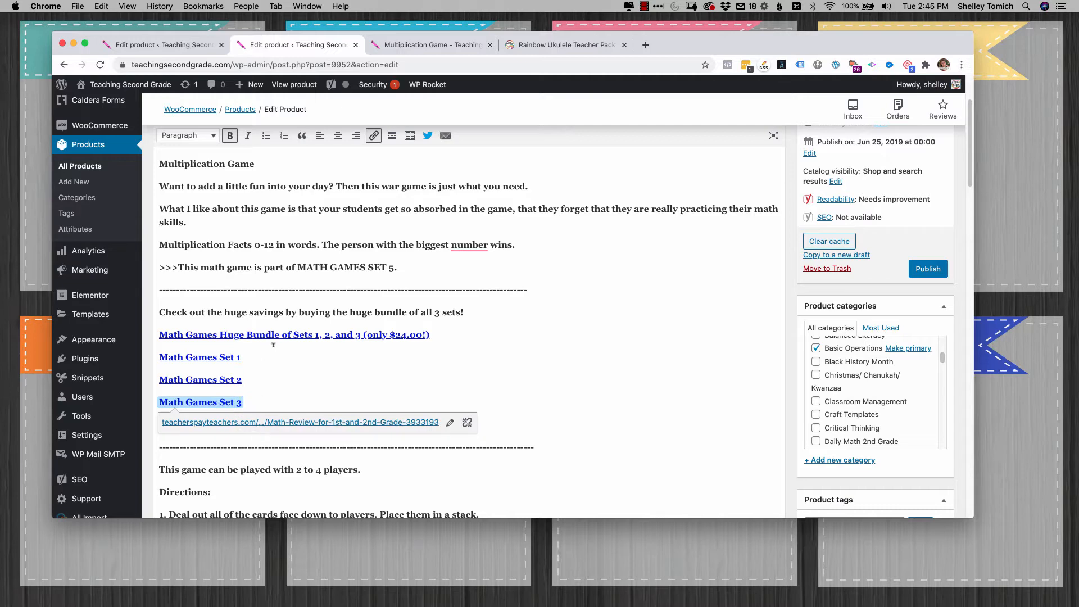
pyautogui.click(456, 333)
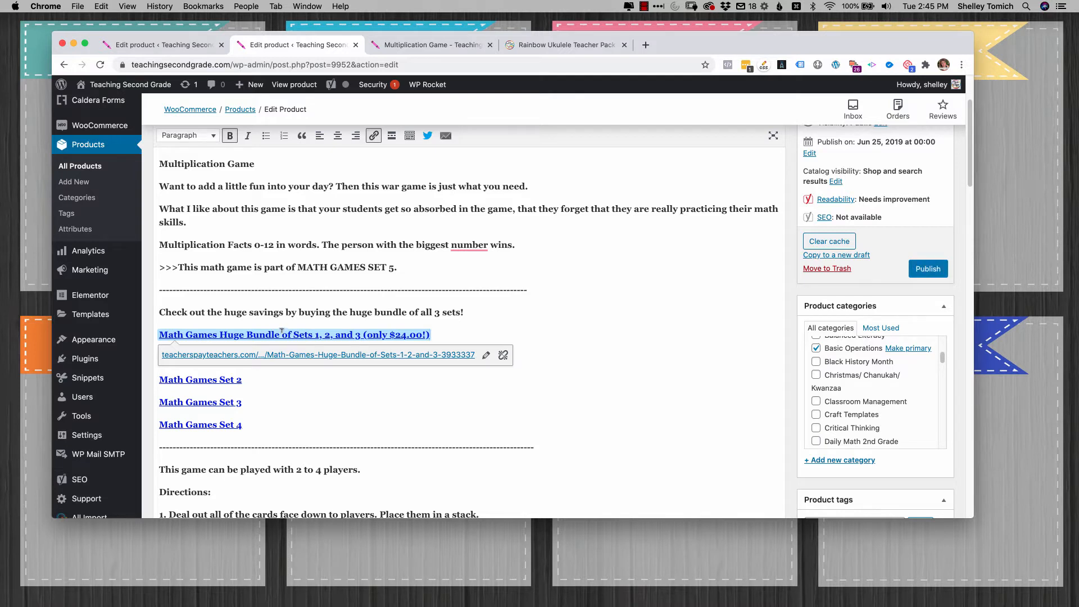
pyautogui.click(272, 396)
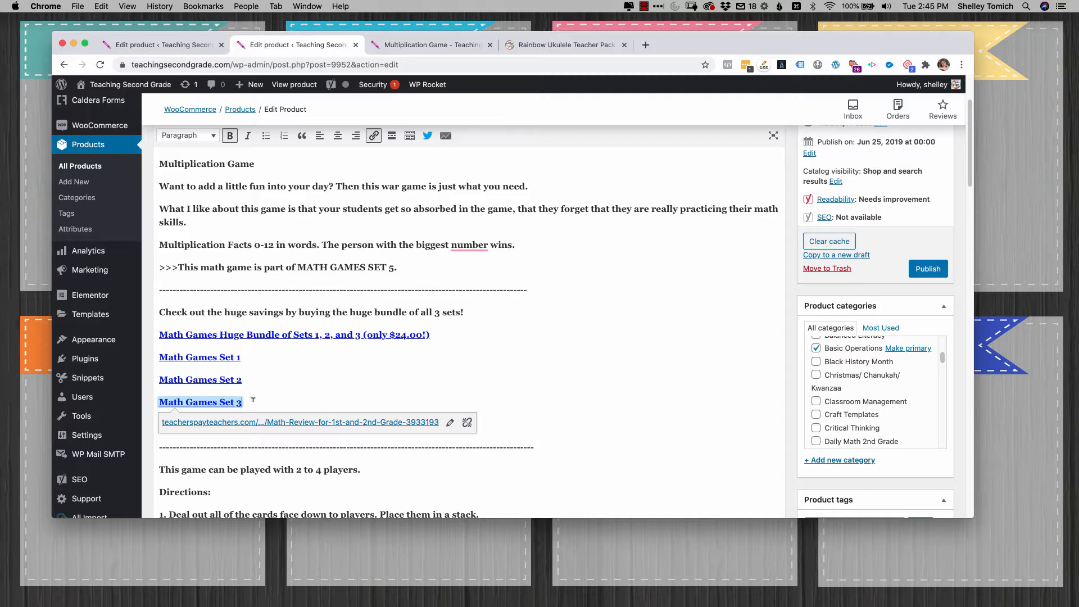
pyautogui.click(226, 378)
pyautogui.click(218, 359)
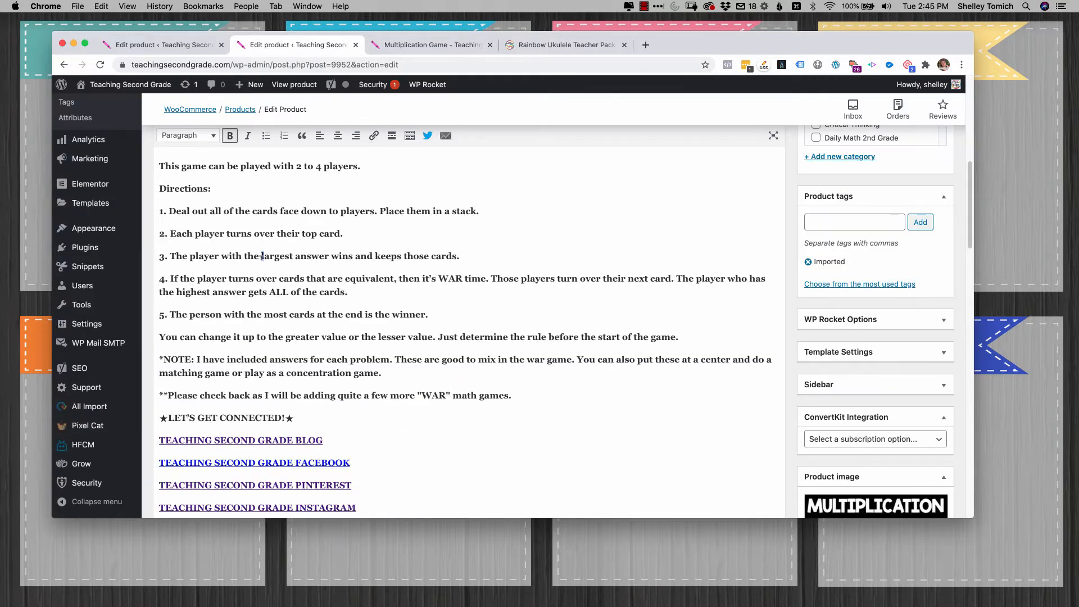
# - Remove the bold formatting from the three introductory paragraphs below the Multiplication Game heading
pyautogui.scroll(15, 262, 257)
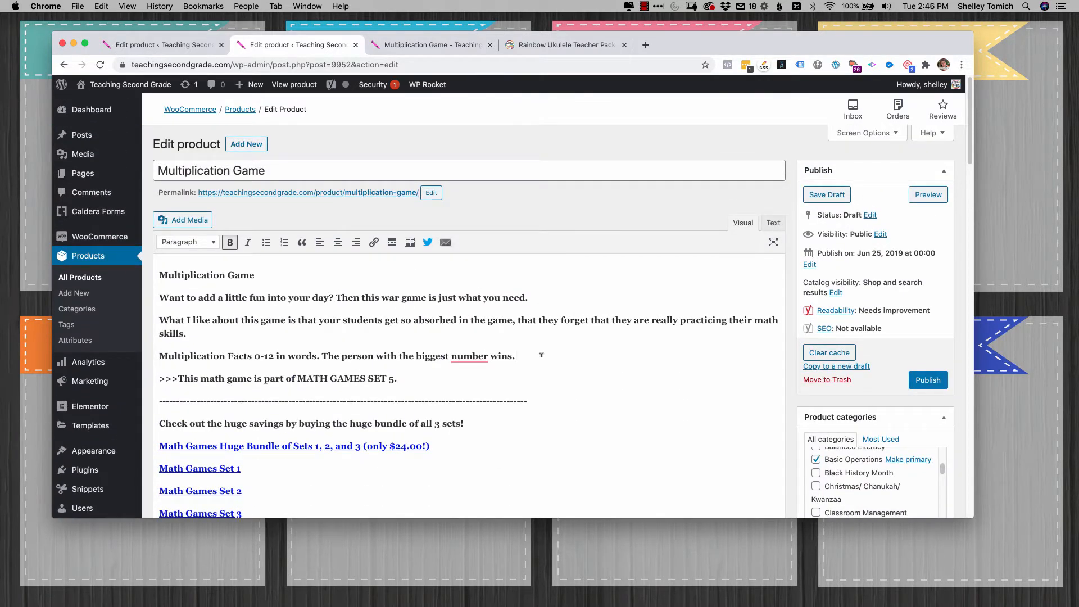
pyautogui.moveTo(542, 355); pyautogui.dragTo(159, 297)
pyautogui.click(230, 243)
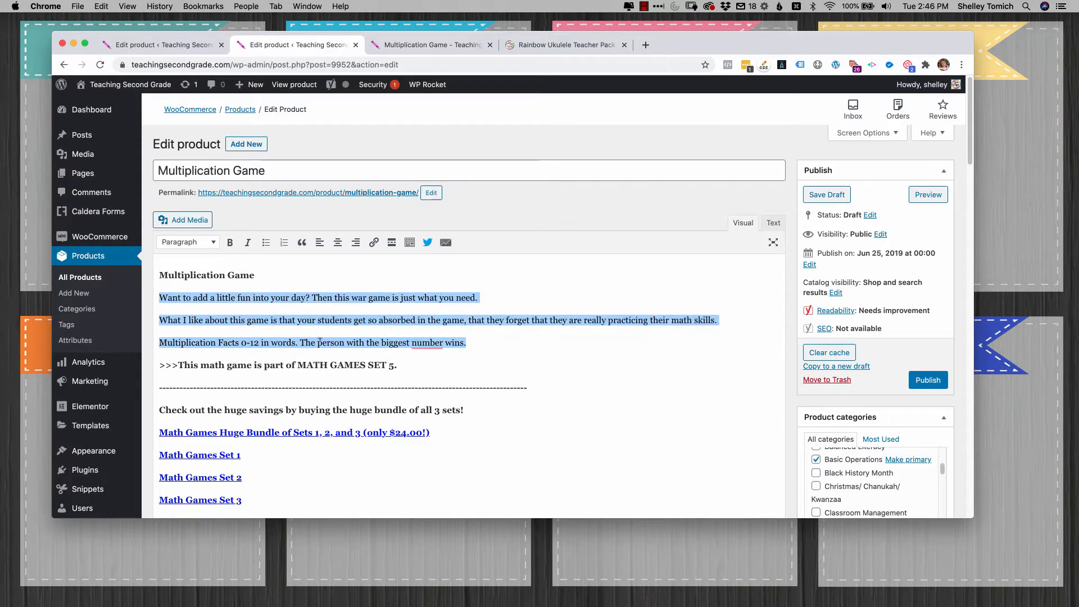
pyautogui.click(319, 341)
# - Remove bold from the numbered directions and the rule-change line below them, and italicize the *NOTE paragraph
pyautogui.scroll(-6, 281, 315)
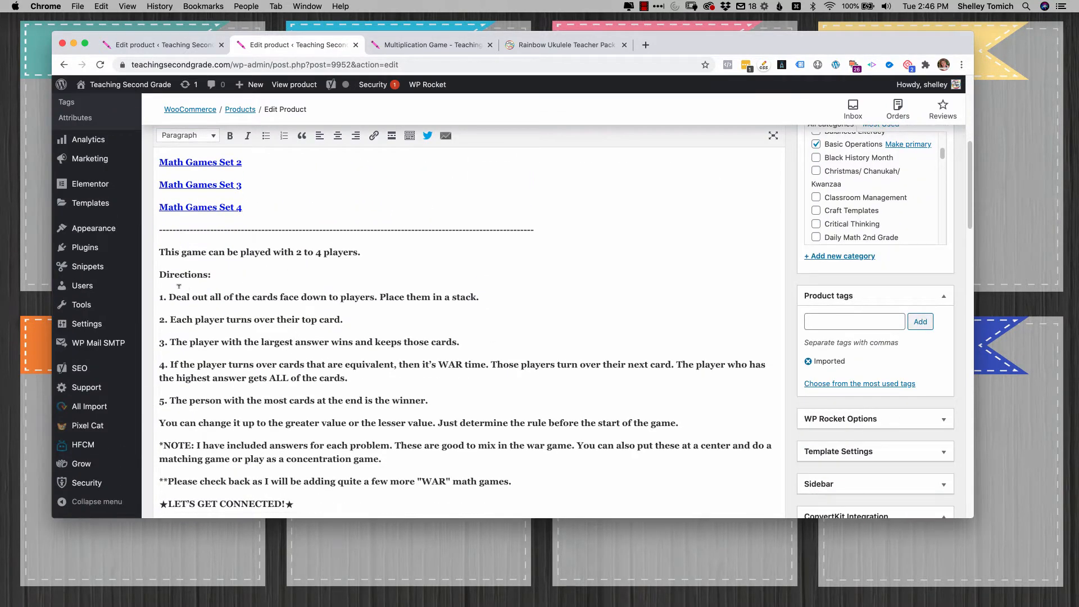
pyautogui.scroll(-4, 179, 287)
pyautogui.moveTo(169, 187); pyautogui.dragTo(681, 313)
pyautogui.click(230, 135)
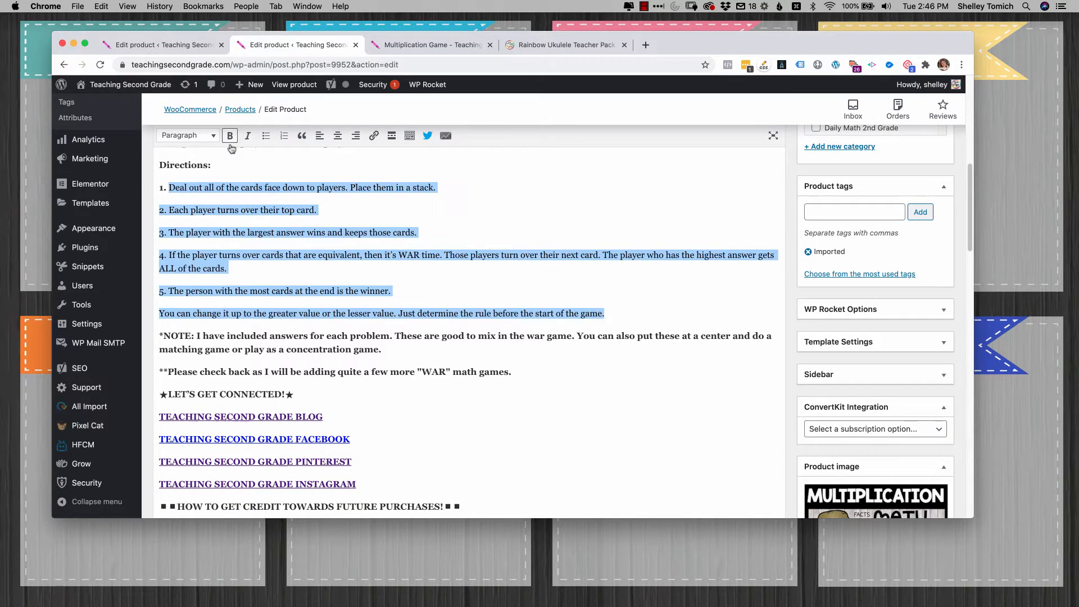
pyautogui.moveTo(384, 350); pyautogui.dragTo(159, 334)
pyautogui.click(248, 136)
# - Delete the description text from "LET'S GET CONNECTED!" through the "FOLLOW MY TPT STORE" paragraph, just above the terms of use
pyautogui.scroll(-4, 275, 322)
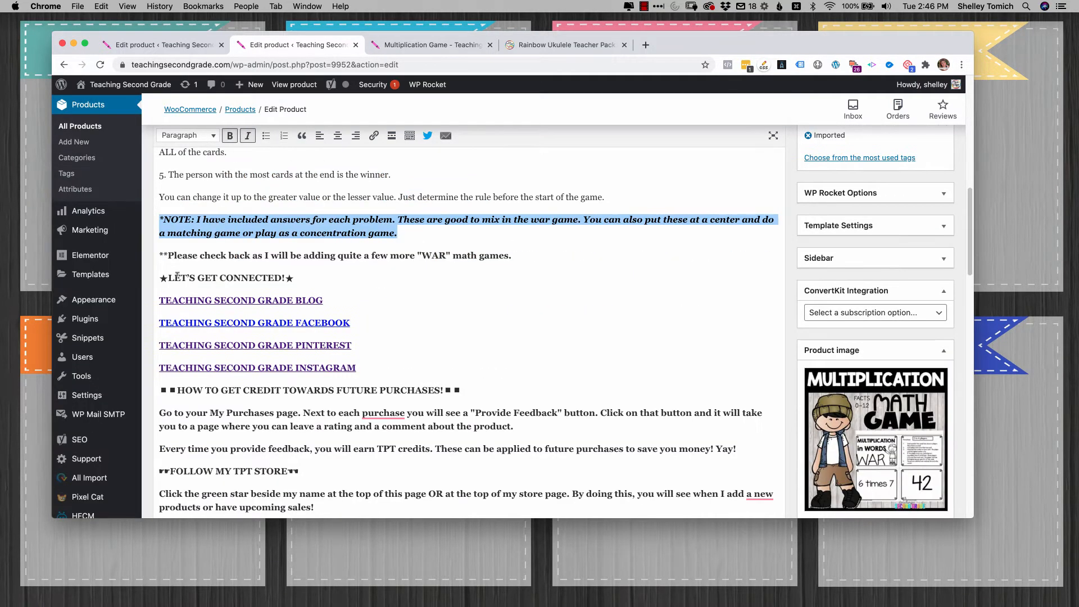
pyautogui.click(156, 276)
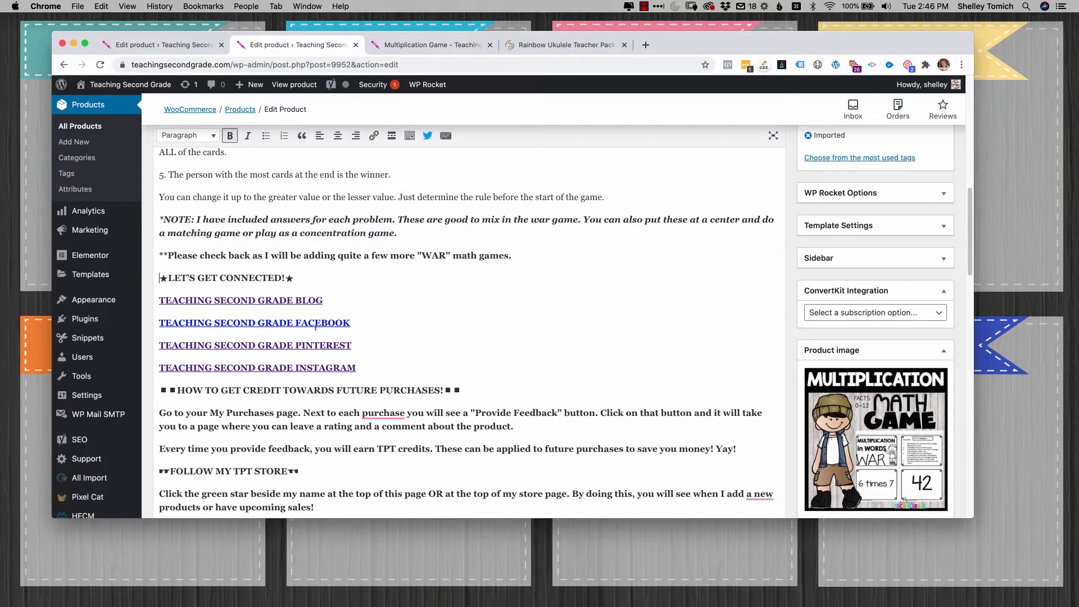
pyautogui.click(332, 368)
pyautogui.scroll(-2, 335, 382)
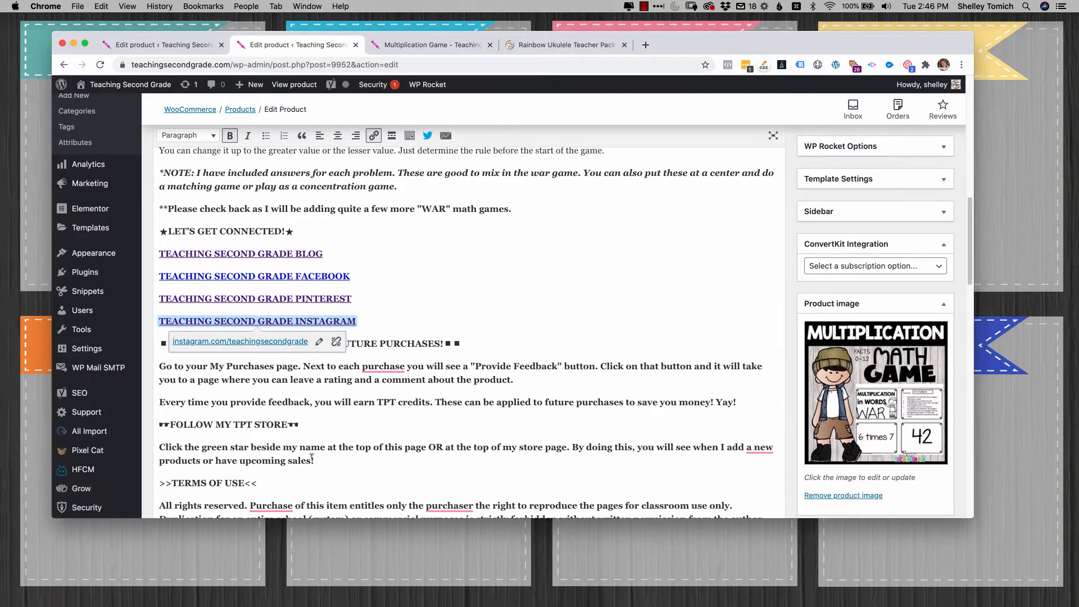
pyautogui.moveTo(314, 461); pyautogui.dragTo(161, 227)
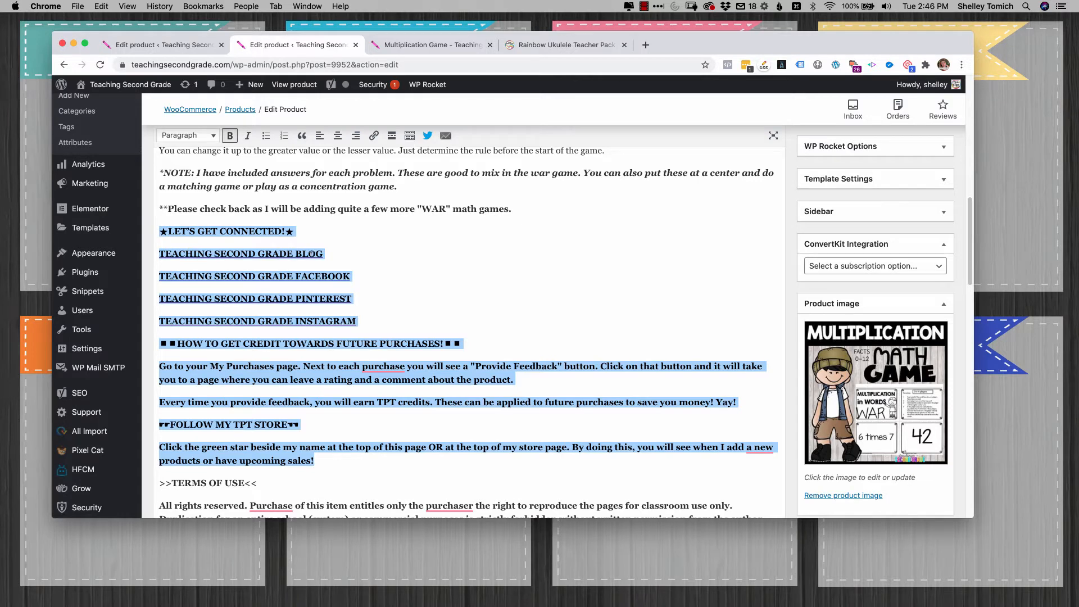
pyautogui.press('BackSpace')
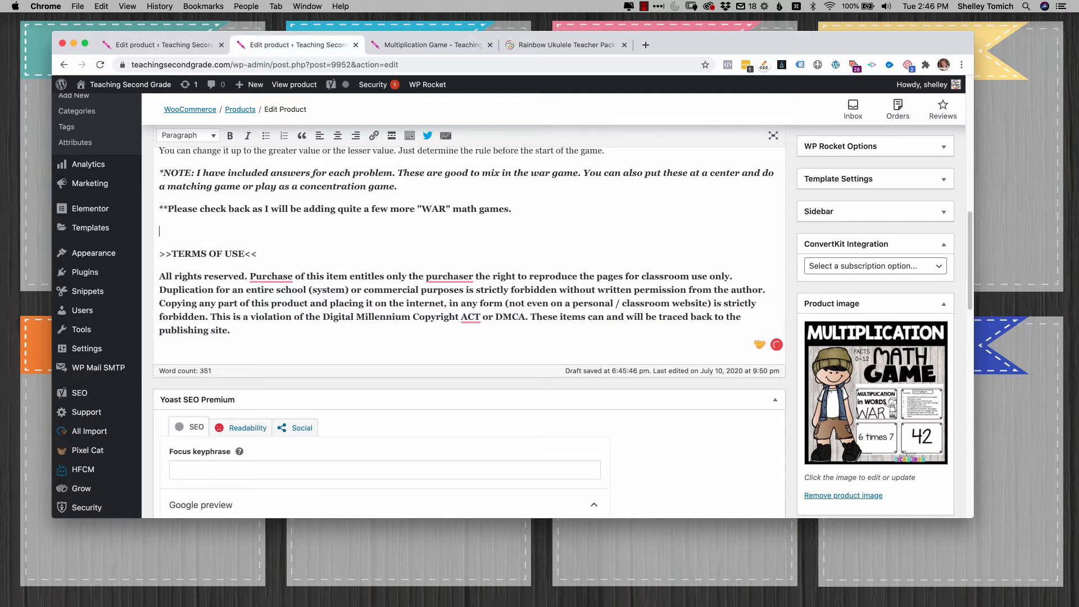
# - Remove the bold formatting from the "All rights reserved" paragraph under TERMS OF USE
pyautogui.moveTo(231, 330); pyautogui.dragTo(160, 277)
pyautogui.press('super+b')
pyautogui.click(437, 317)
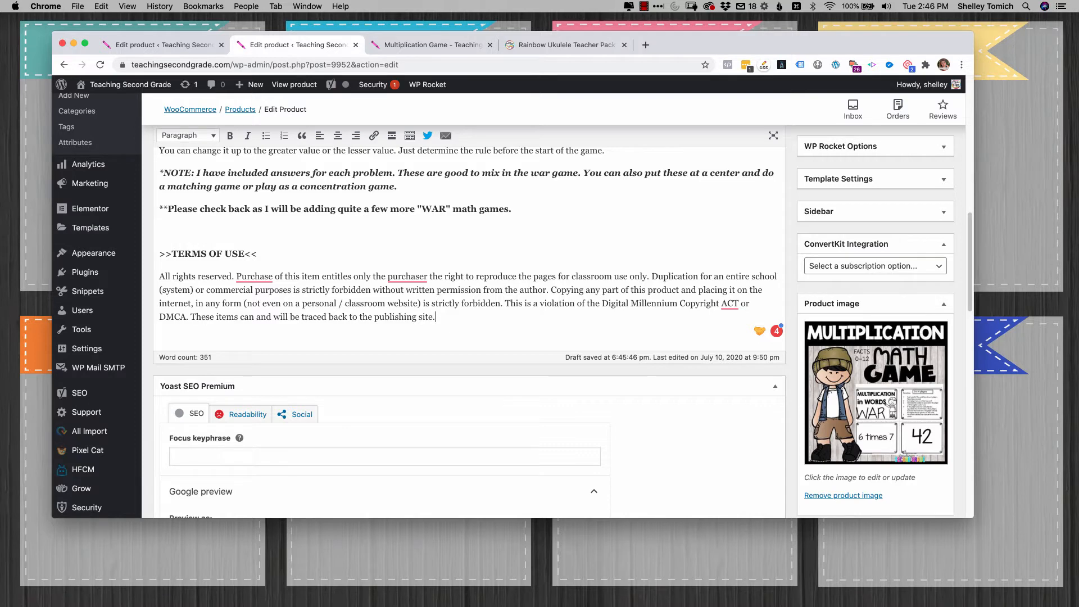
# - Set the Yoast focus keyphrase to "multiplication game"
pyautogui.scroll(5, 469, 248)
pyautogui.scroll(-3, 469, 248)
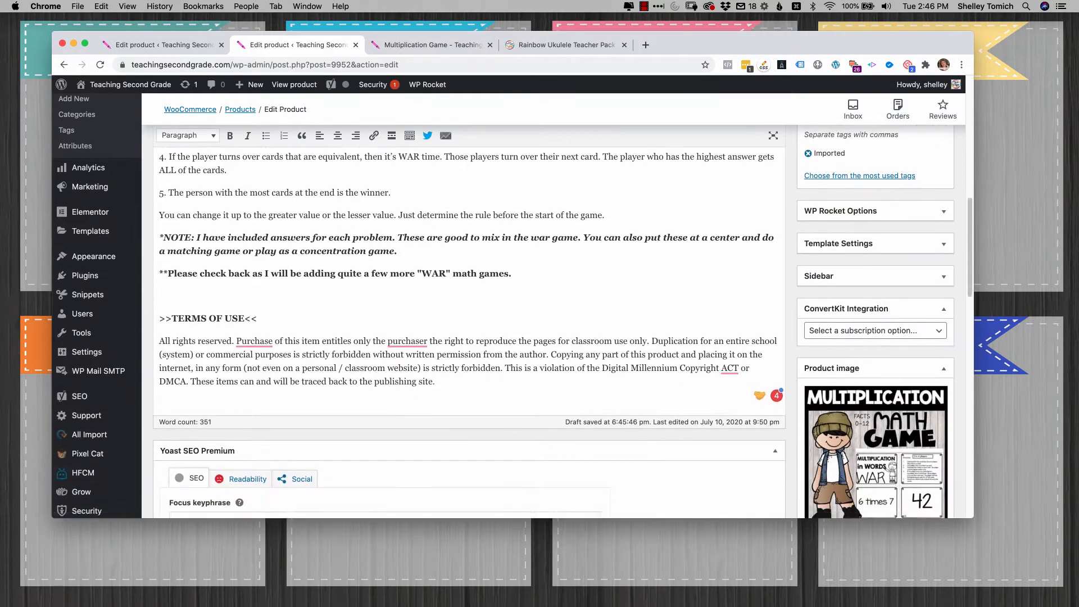
pyautogui.scroll(-5, 469, 315)
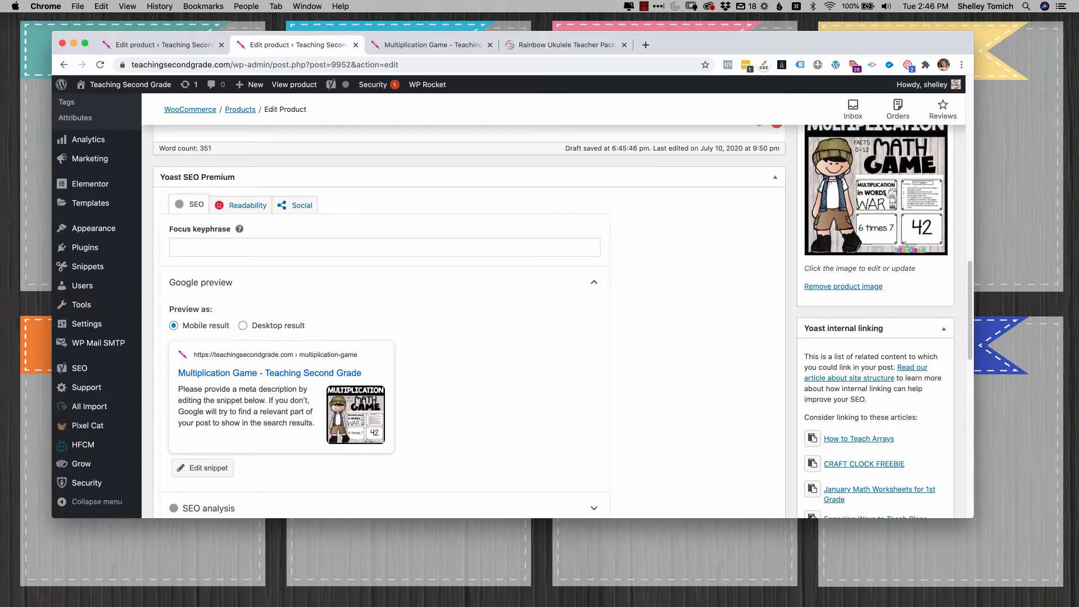
pyautogui.click(384, 248)
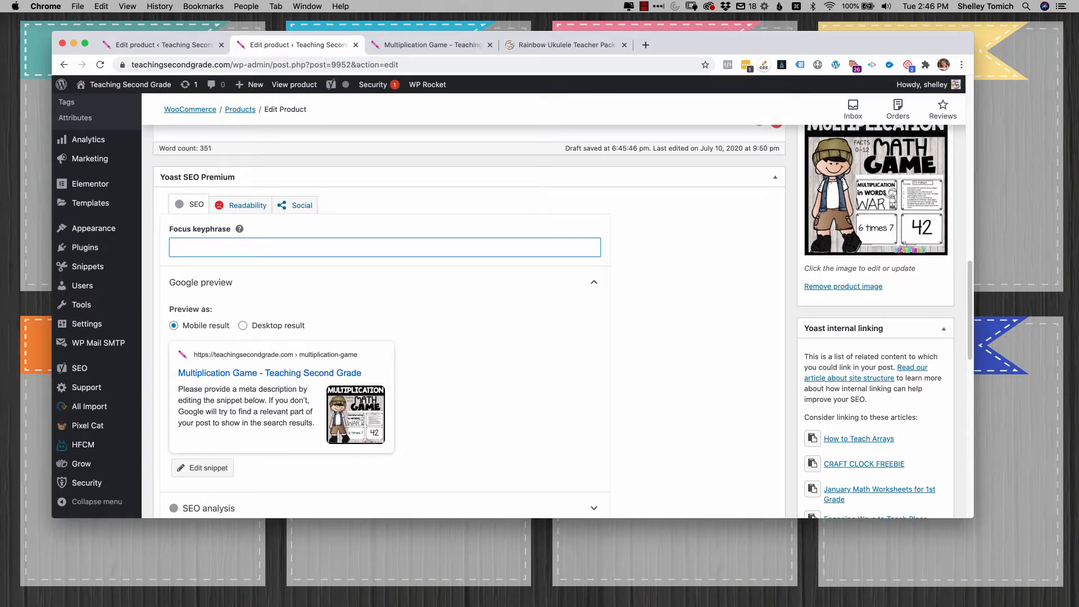
pyautogui.write('mu')
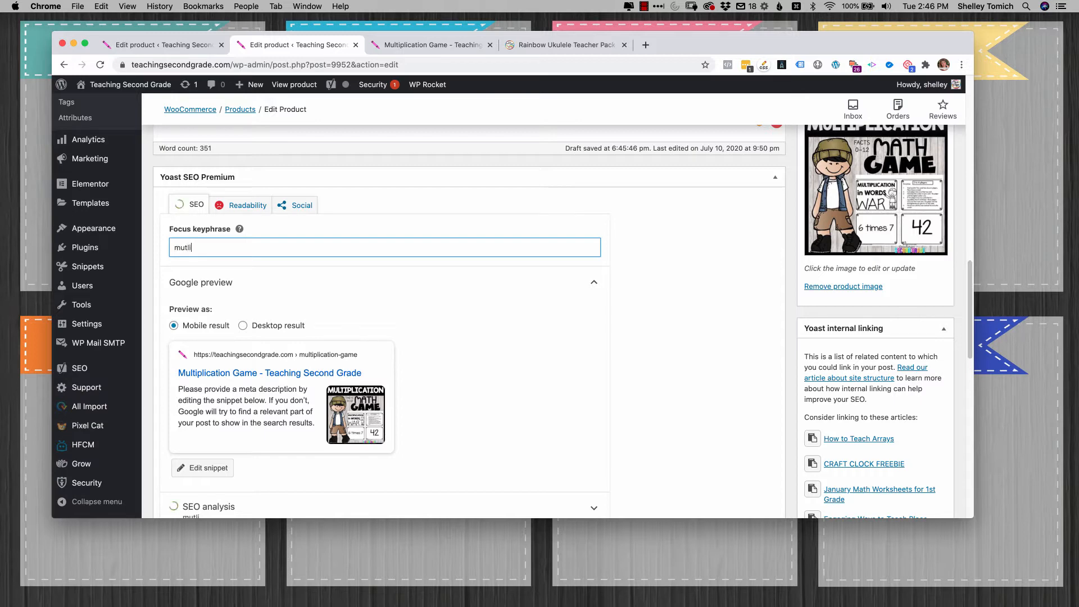
pyautogui.write('ltiplication game')
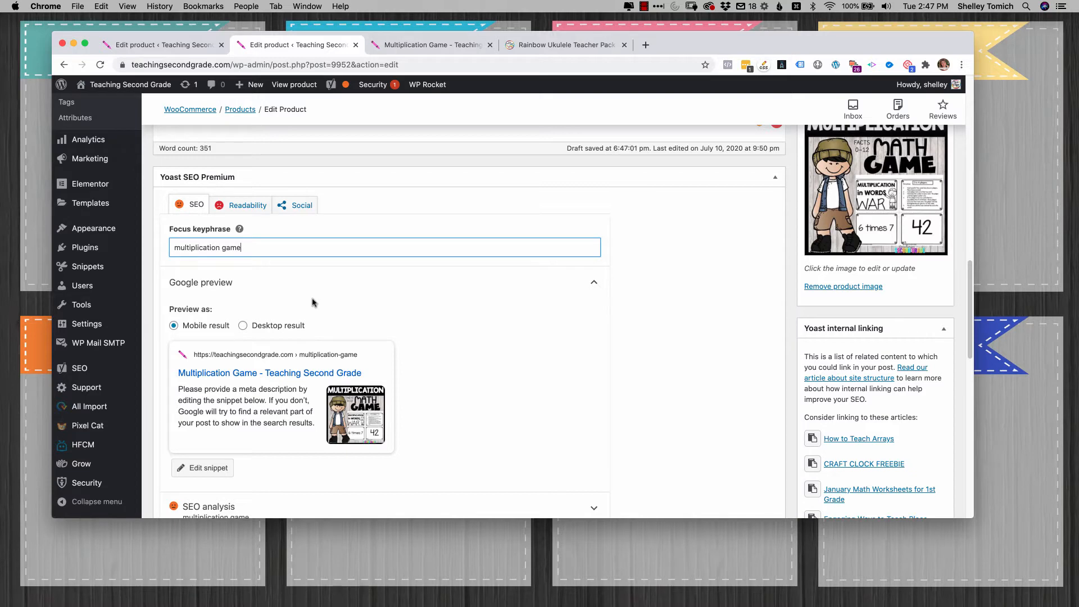
# - Fill the meta description from the introductory sentences, replacing ".What I like about this game is that" with a dash after "just what you need"
pyautogui.click(191, 469)
pyautogui.scroll(-3, 261, 377)
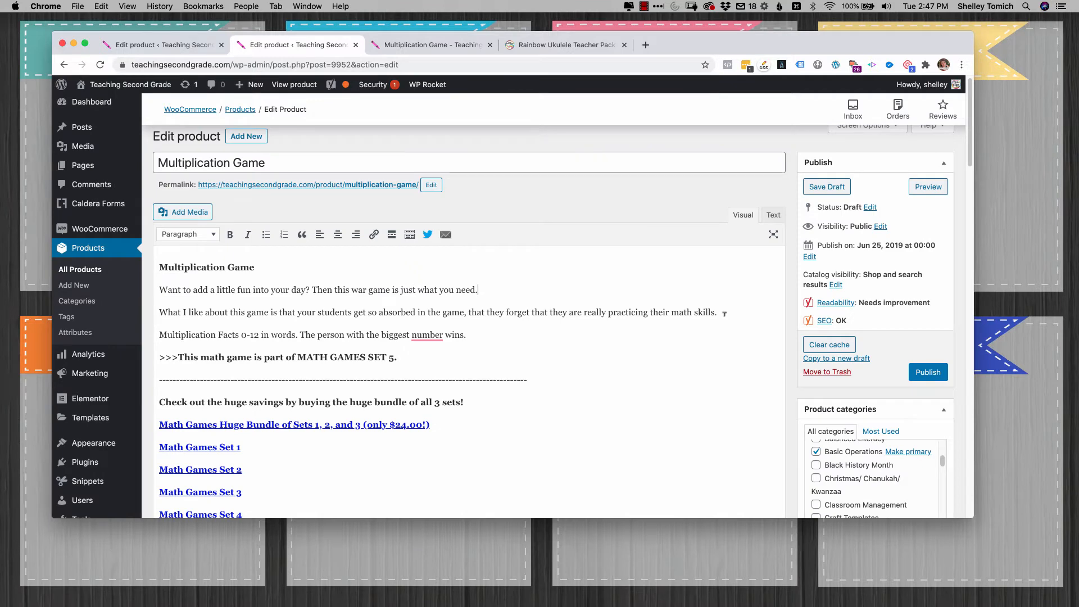
pyautogui.moveTo(724, 314); pyautogui.dragTo(114, 287)
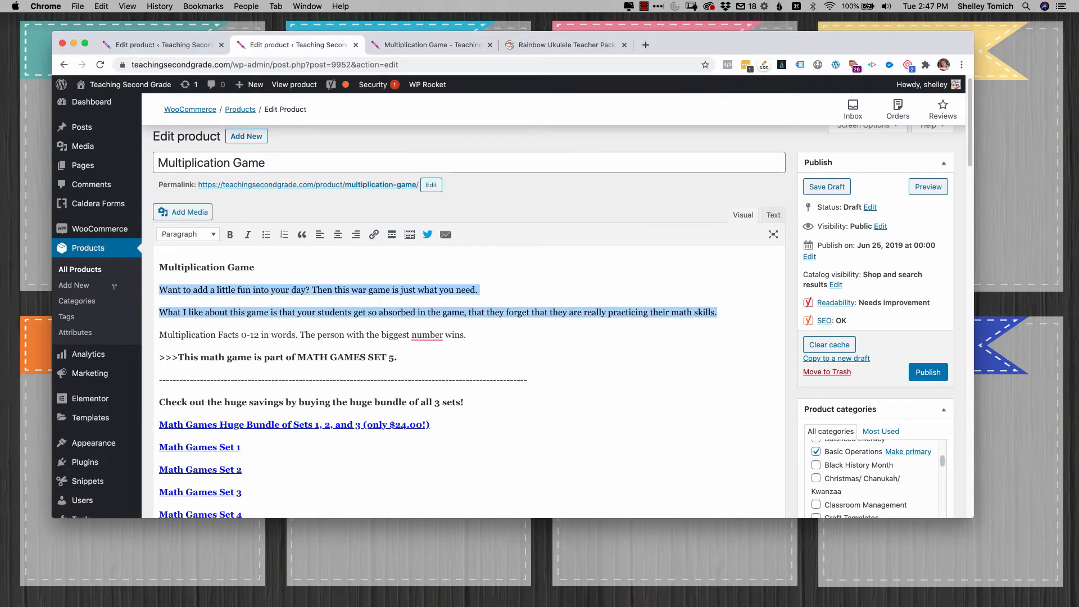
pyautogui.press('super+c')
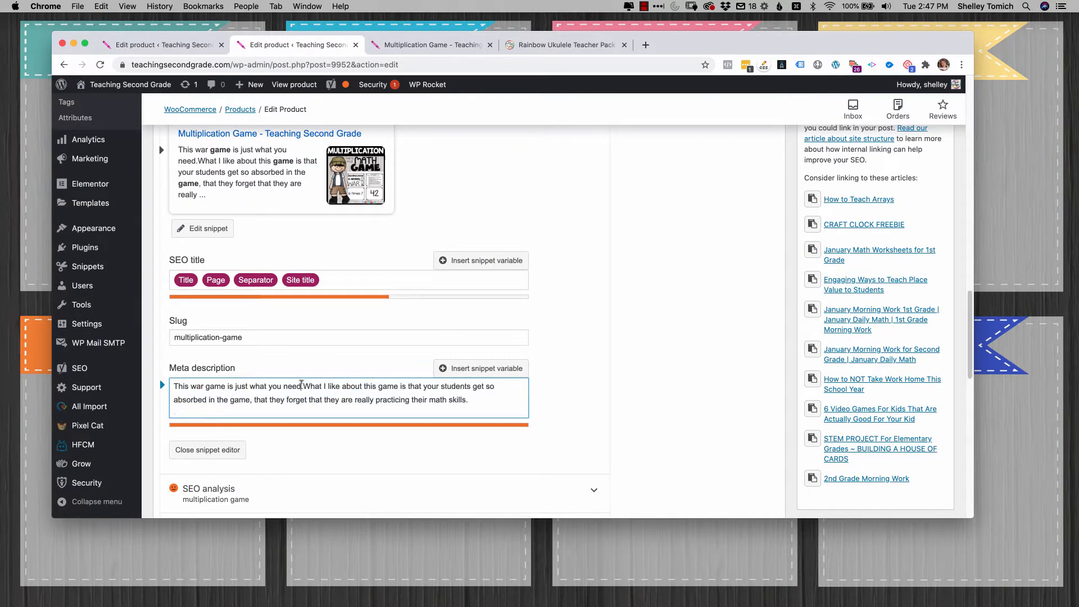
pyautogui.moveTo(301, 386); pyautogui.dragTo(426, 387)
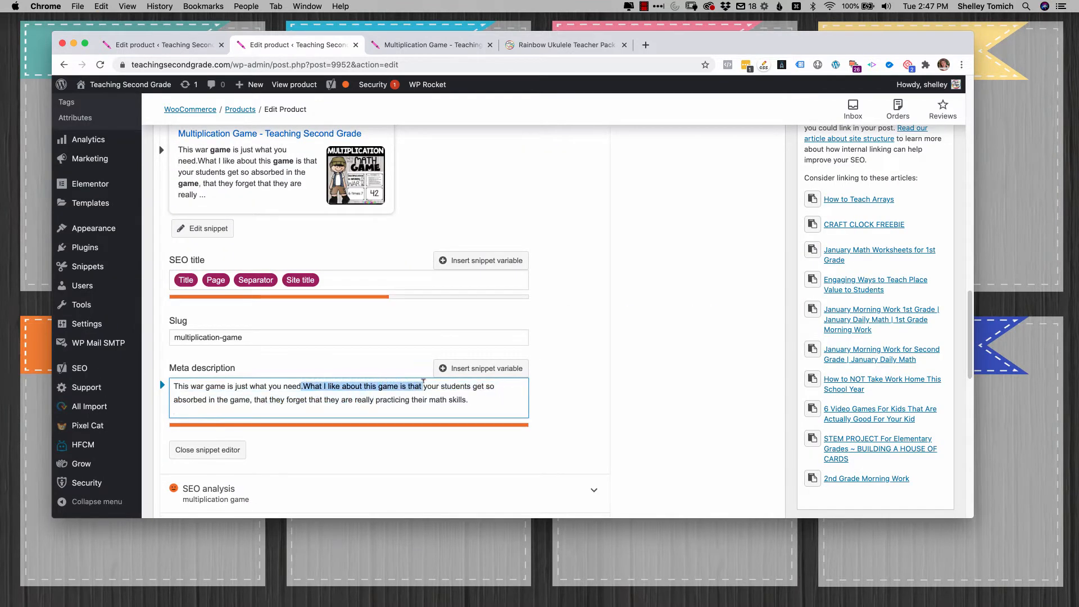
pyautogui.press('BackSpace')
pyautogui.write('-')
# - Examine the Yoast readability analysis for the product description
pyautogui.scroll(5, 284, 272)
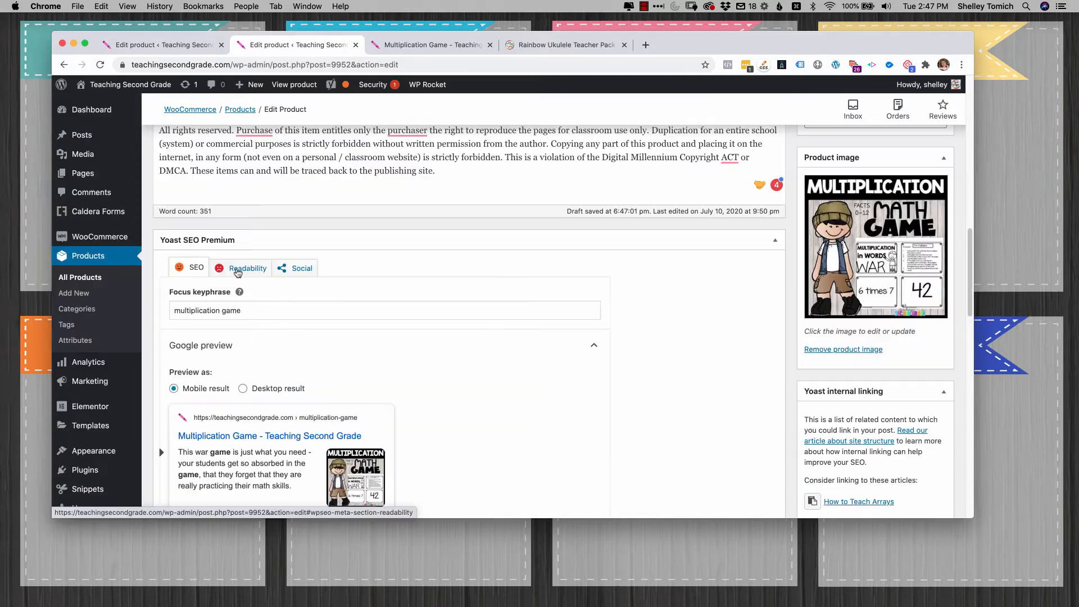
pyautogui.click(253, 274)
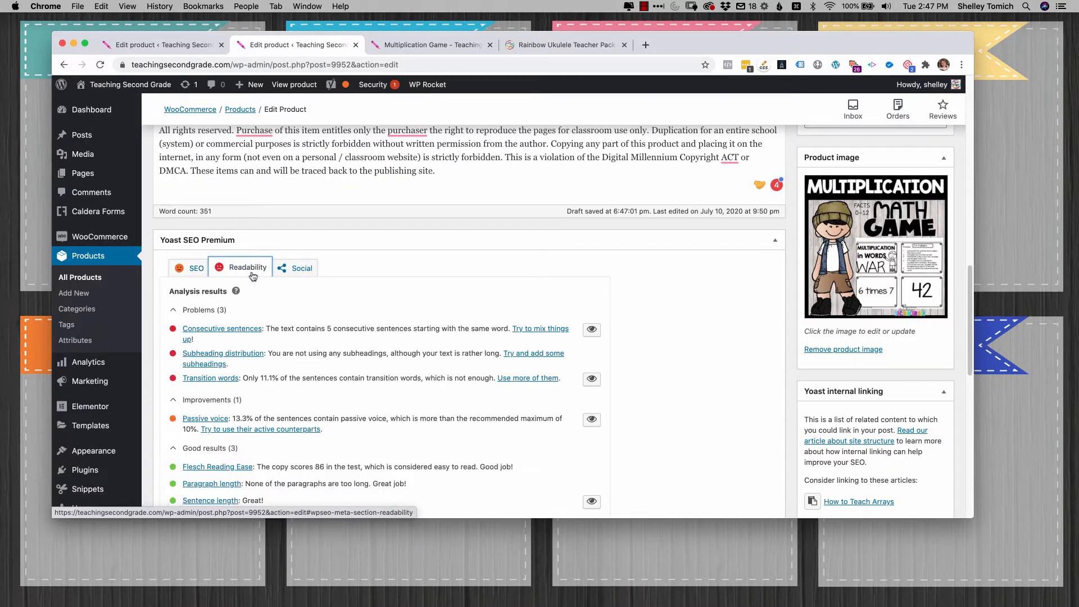
pyautogui.scroll(3, 252, 274)
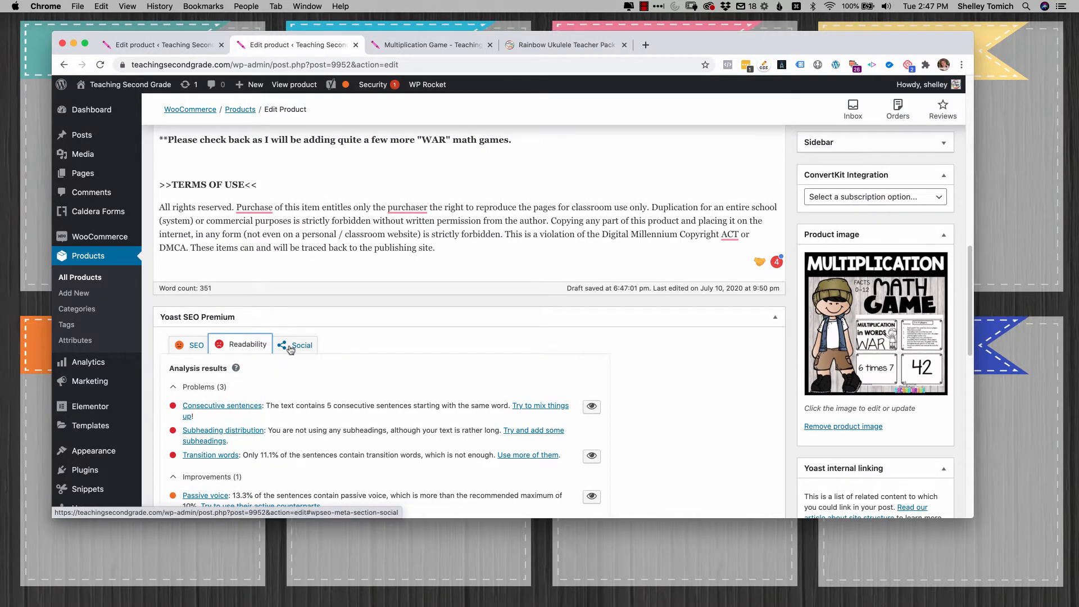
# - Copy the finished meta description into the Facebook description of the Yoast social settings
pyautogui.click(291, 349)
pyautogui.click(252, 371)
pyautogui.scroll(-5, 381, 366)
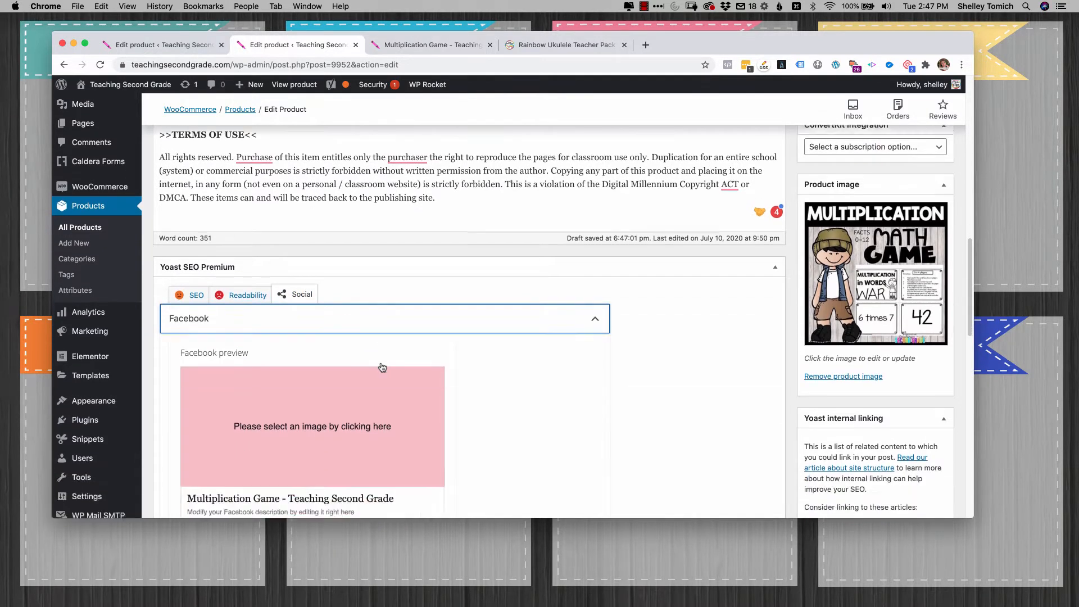
pyautogui.scroll(-3, 382, 368)
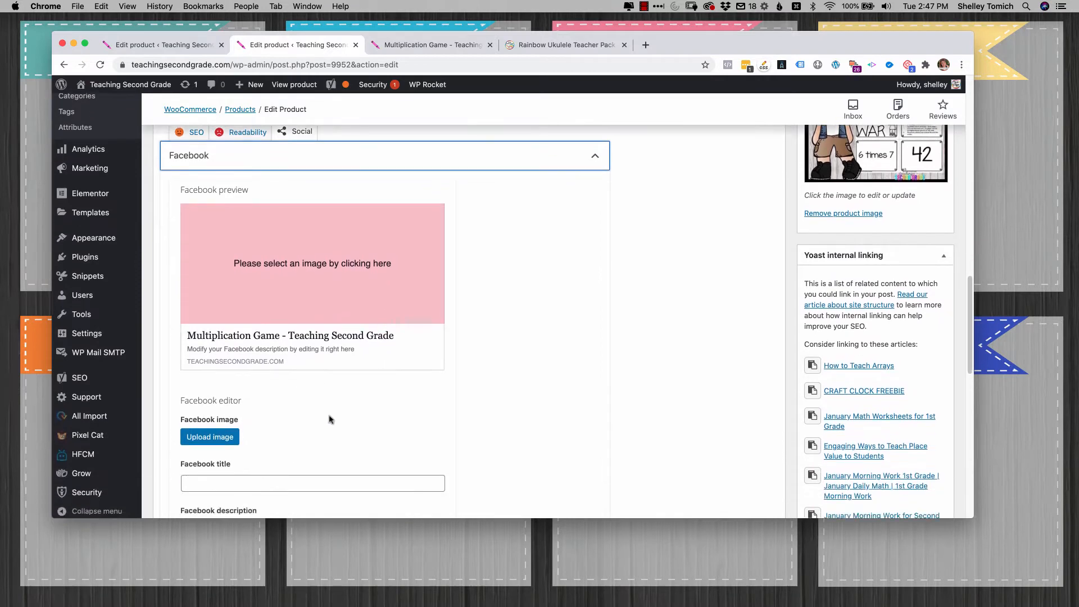
pyautogui.scroll(3, 329, 419)
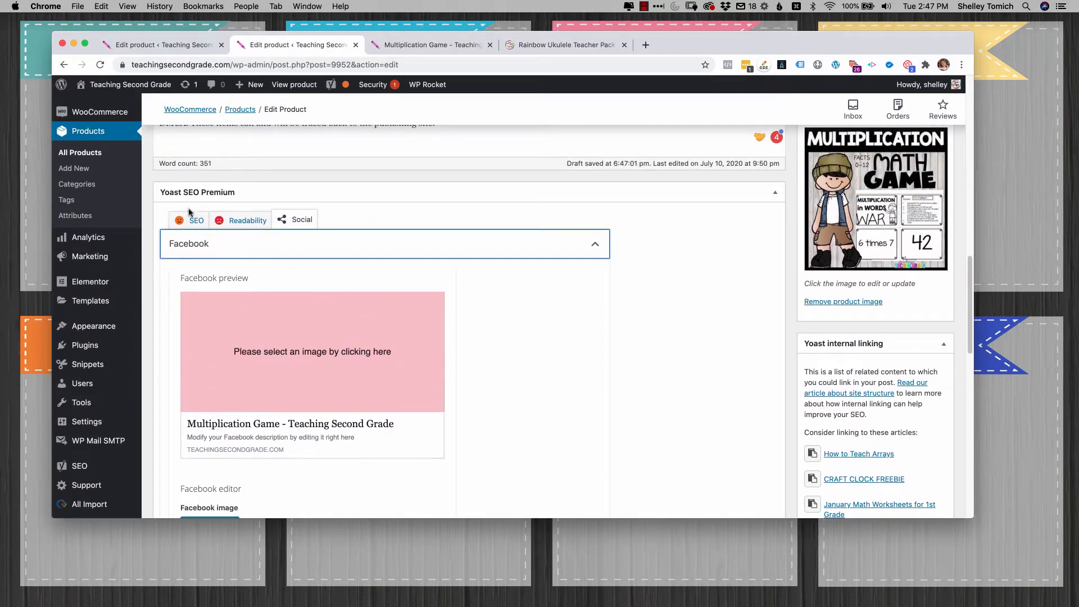
pyautogui.click(181, 221)
pyautogui.scroll(-3, 267, 341)
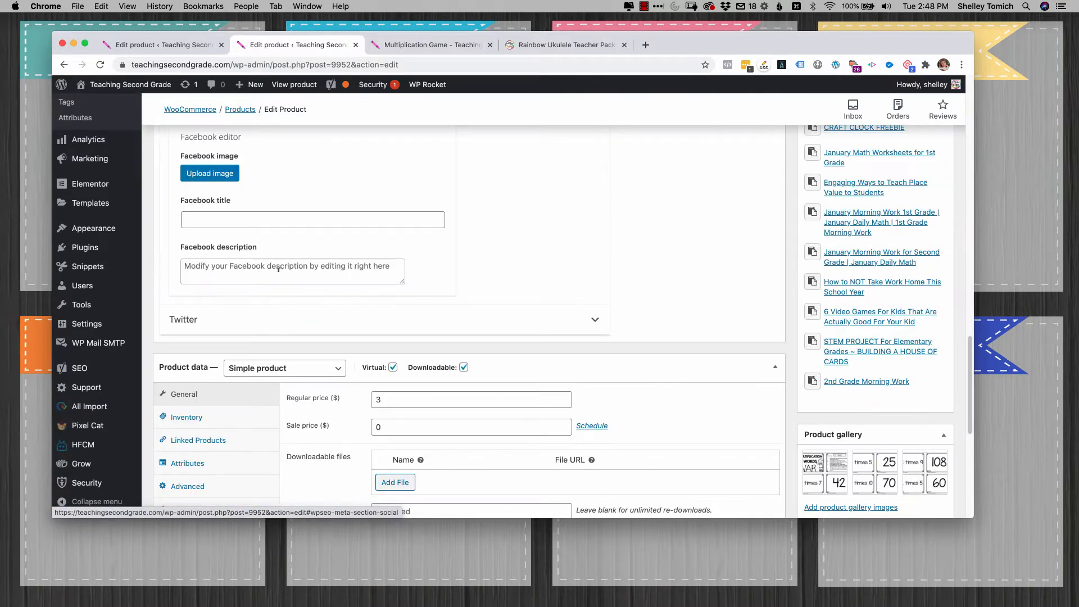
pyautogui.click(278, 273)
pyautogui.press('super+v')
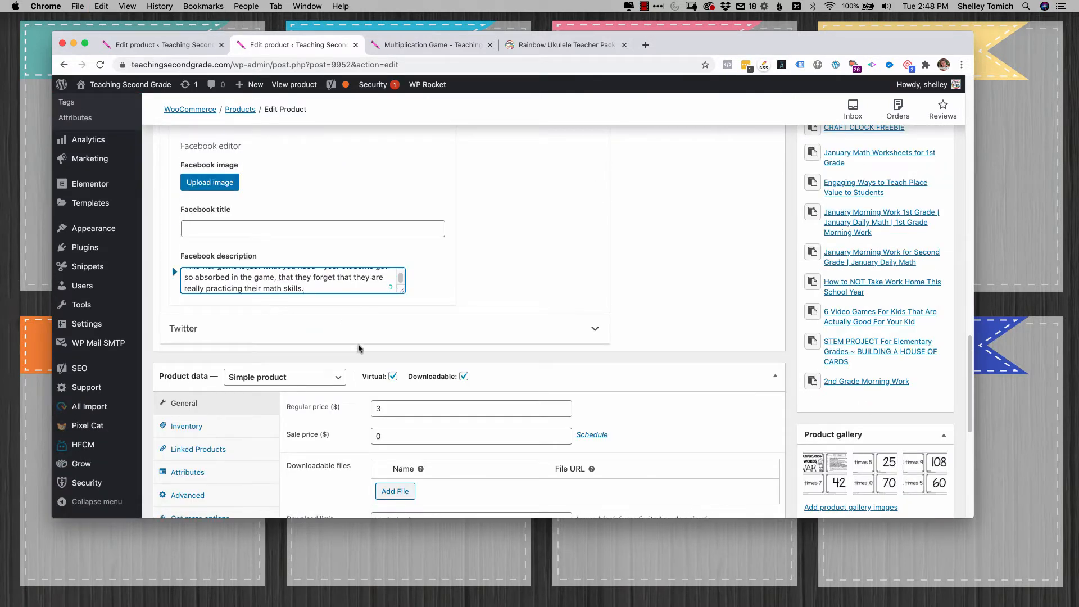
pyautogui.scroll(10, 467, 319)
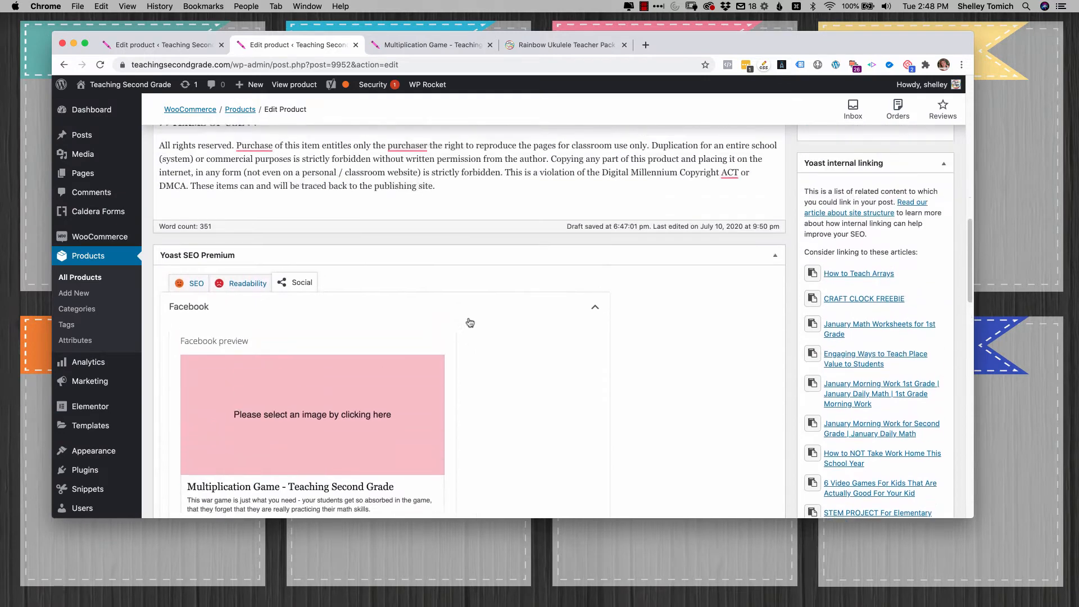
# - Copy the meta description text into the product short description
pyautogui.scroll(1, 470, 322)
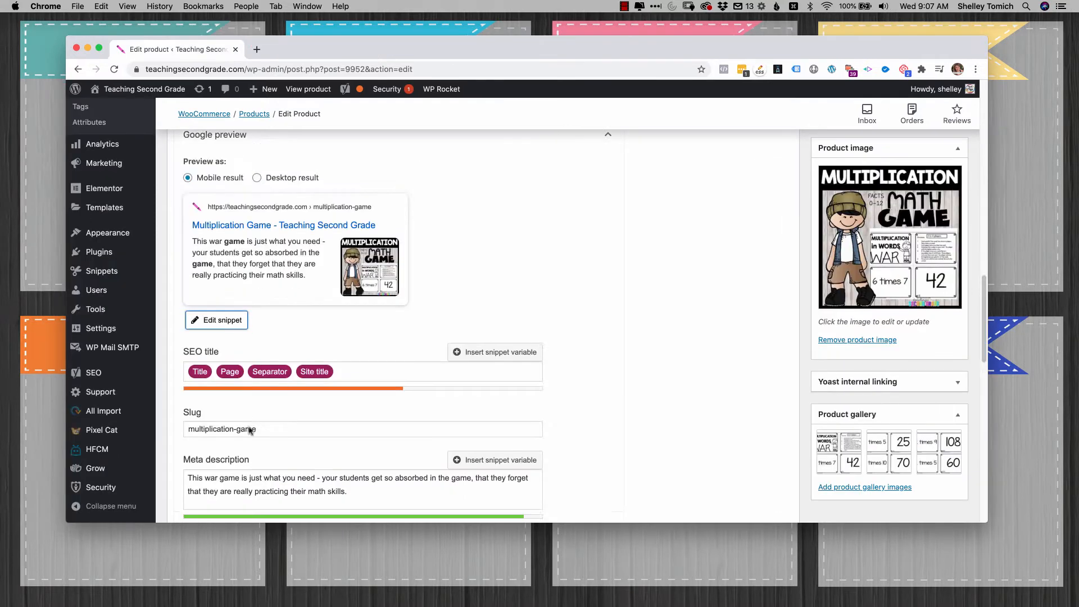
pyautogui.scroll(-2, 360, 338)
pyautogui.moveTo(349, 438); pyautogui.dragTo(292, 415)
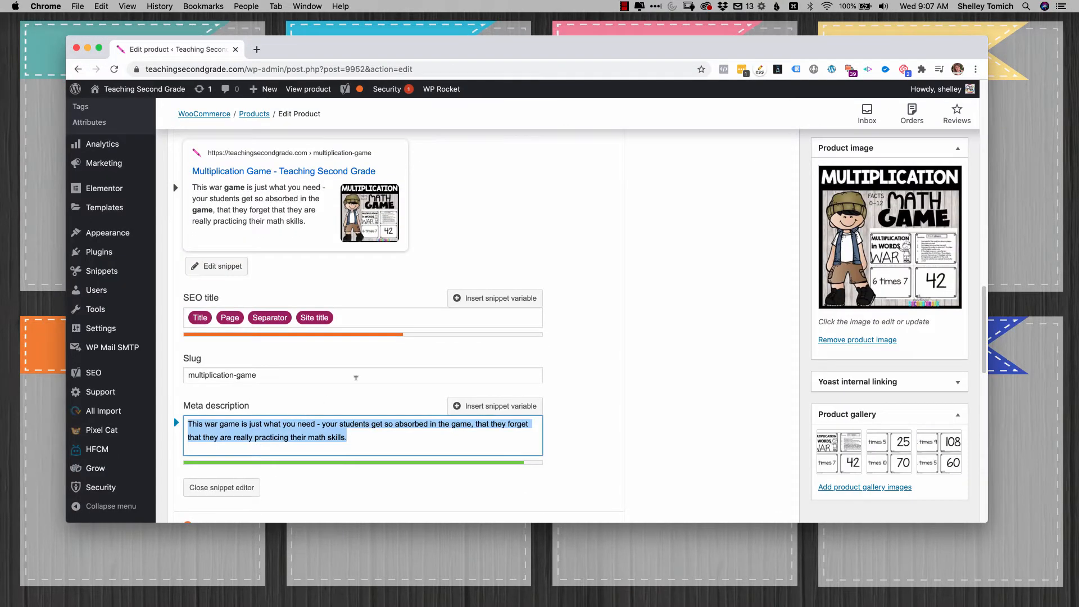
pyautogui.scroll(-15, 484, 342)
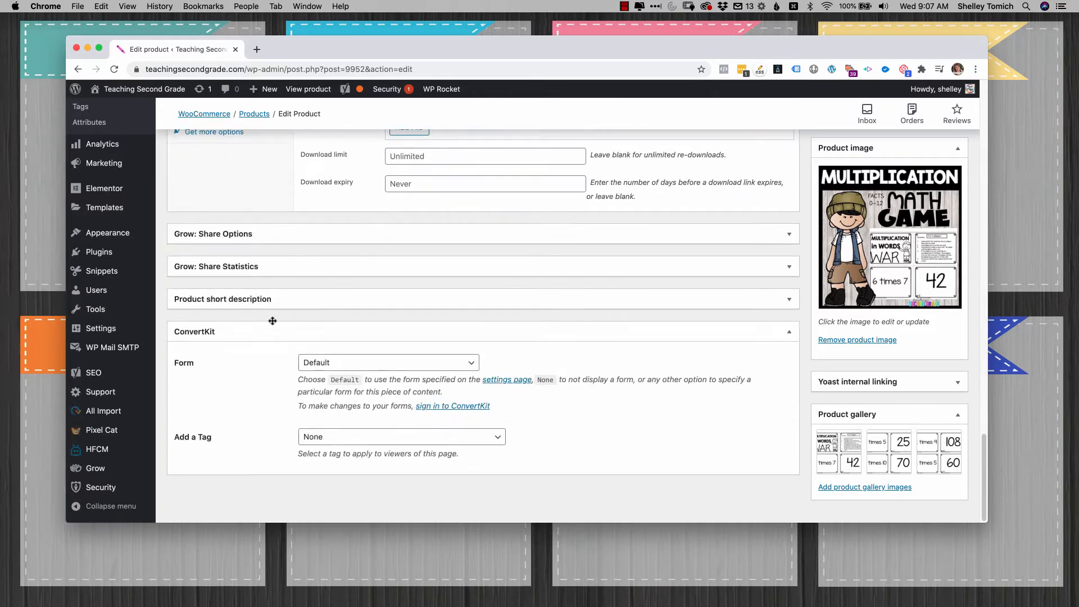
pyautogui.click(271, 301)
pyautogui.click(253, 374)
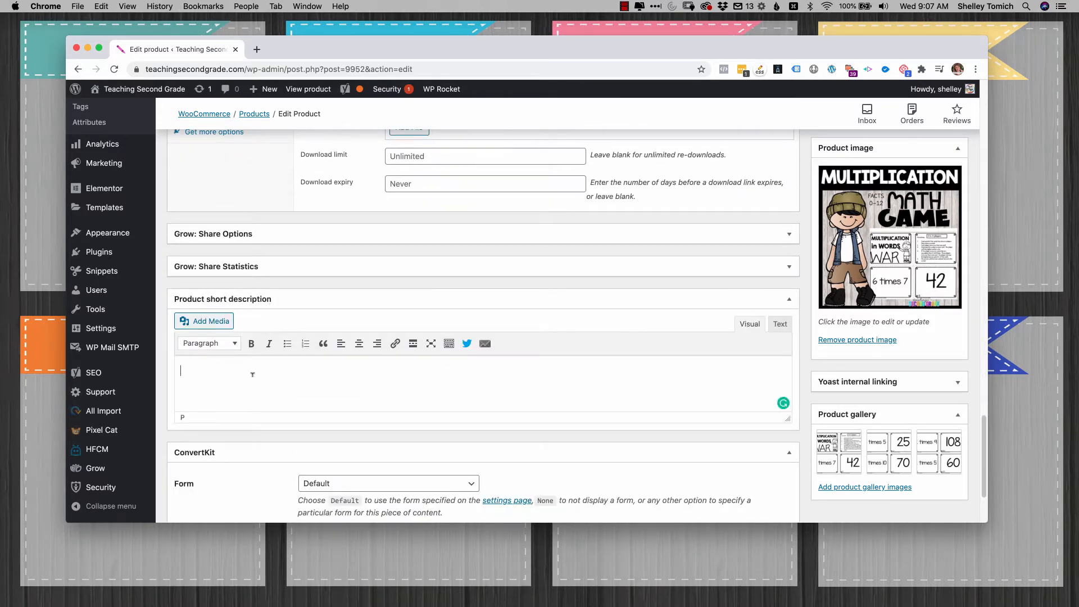
pyautogui.press('super+v')
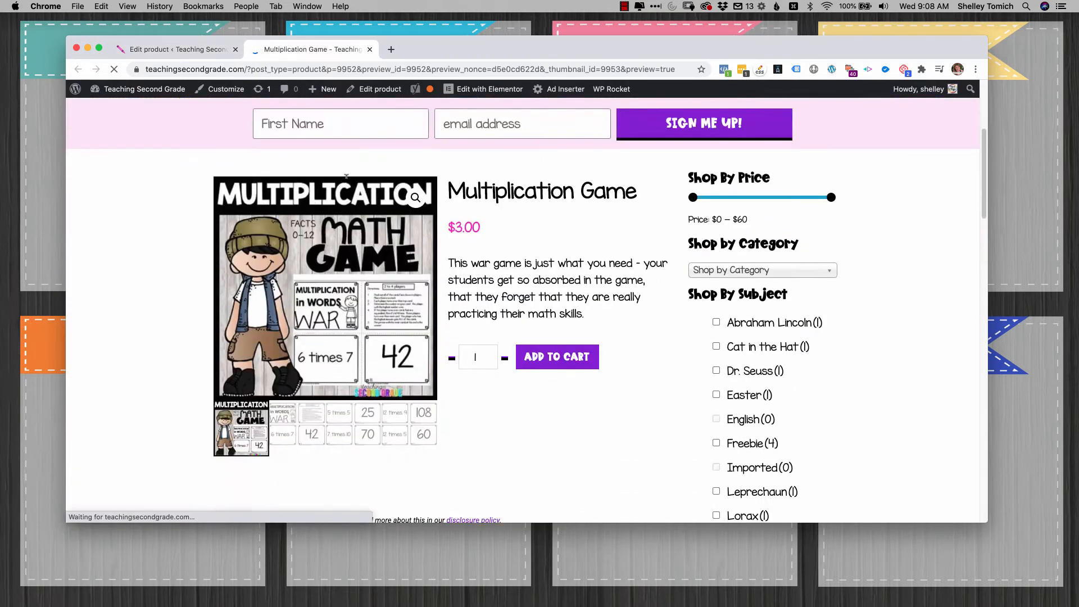
# - Preview the draft product page and check its title and short description
pyautogui.moveTo(587, 315); pyautogui.dragTo(460, 273)
pyautogui.click(461, 275)
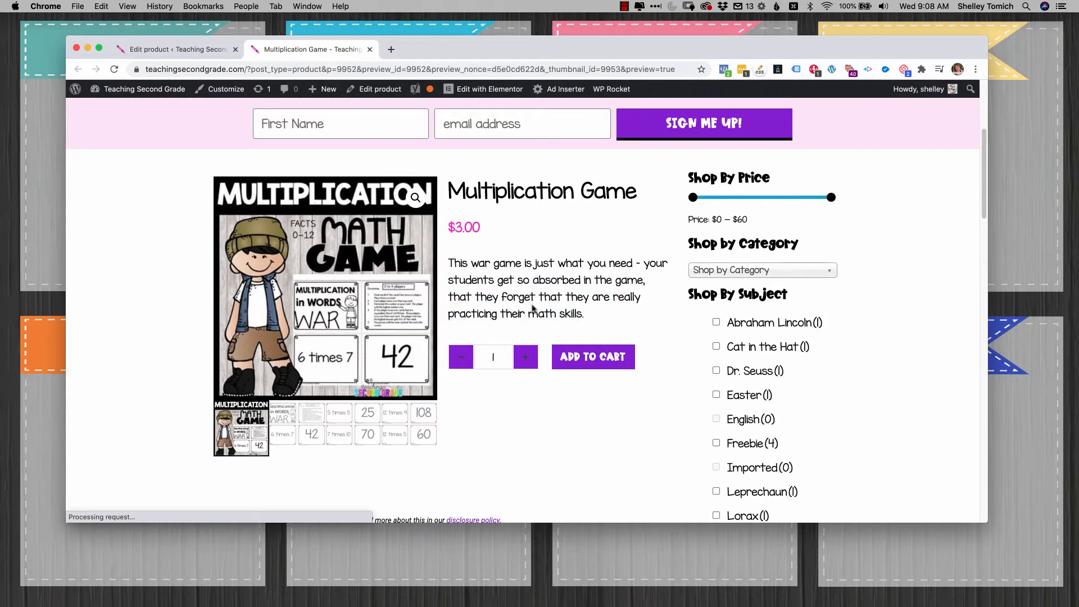
pyautogui.doubleClick(502, 194)
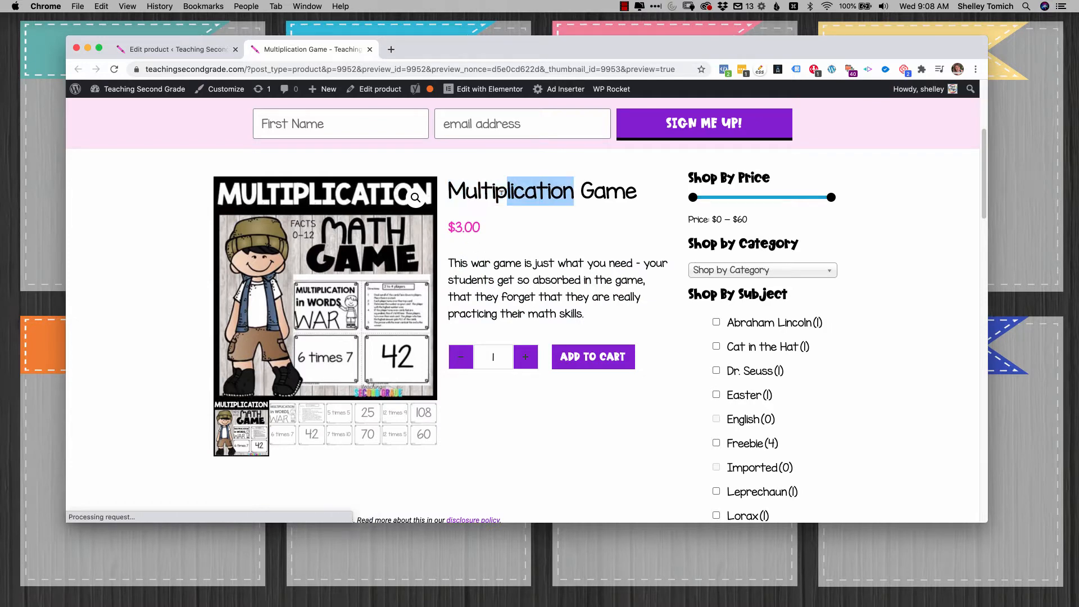
pyautogui.moveTo(448, 194); pyautogui.dragTo(632, 193)
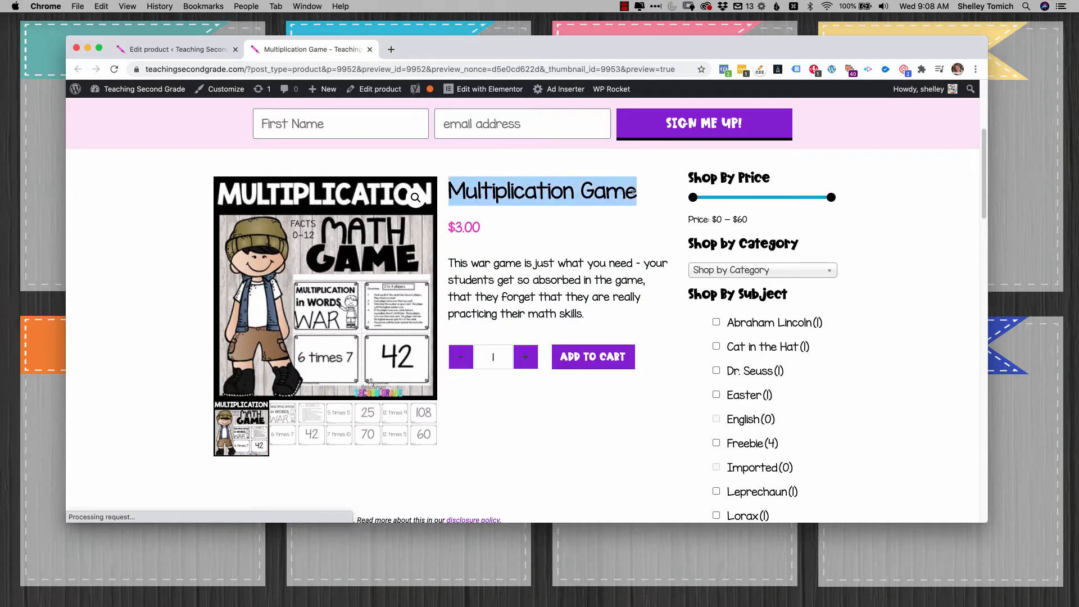
# - Copy the file size and page count from the Teachers Pay Teachers listing into the short description as "1 MB|29 pages" and preview the product
pyautogui.moveTo(533, 281); pyautogui.dragTo(468, 281)
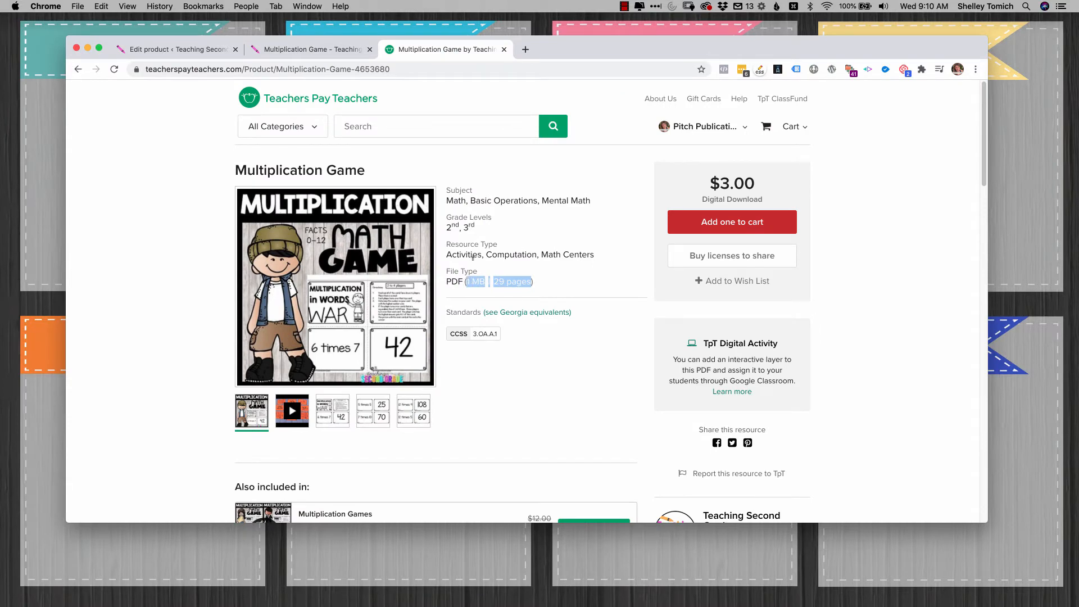
pyautogui.click(277, 51)
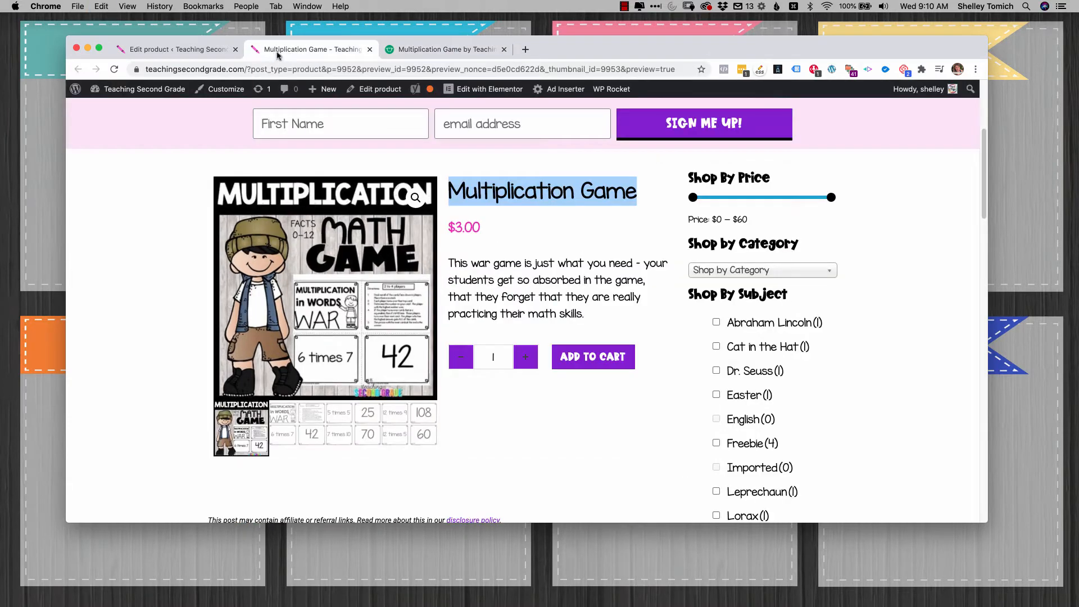
pyautogui.click(205, 50)
pyautogui.scroll(-3, 272, 270)
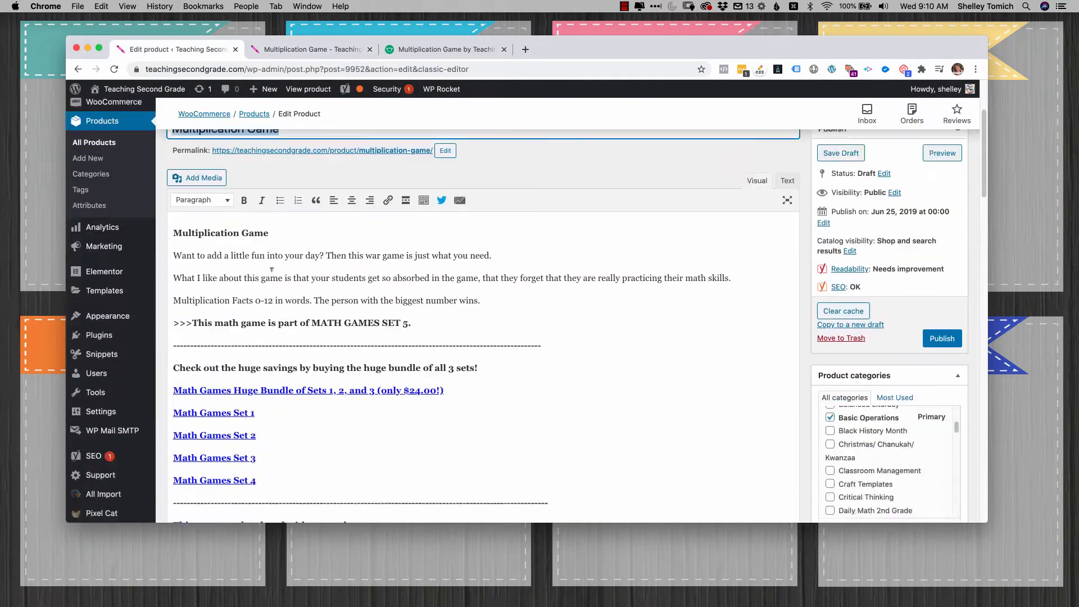
pyautogui.scroll(-20, 271, 269)
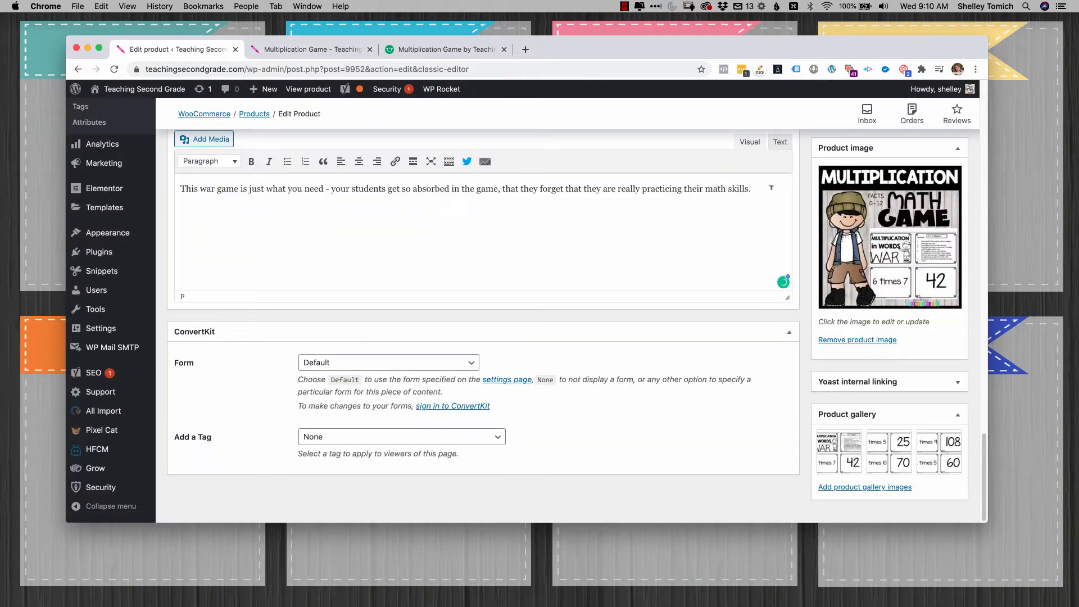
pyautogui.hotkey('ctrl', 'Tab')
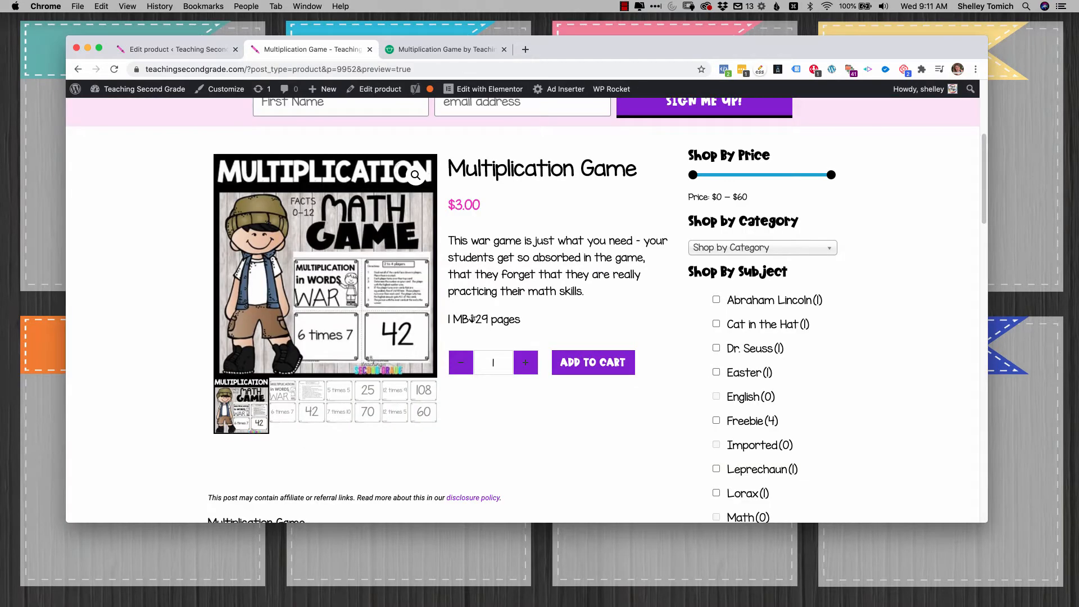
# - Replace the vertical bar in the short description with a dash so it reads "1 MB - 29 pages", and preview the product
pyautogui.click(191, 51)
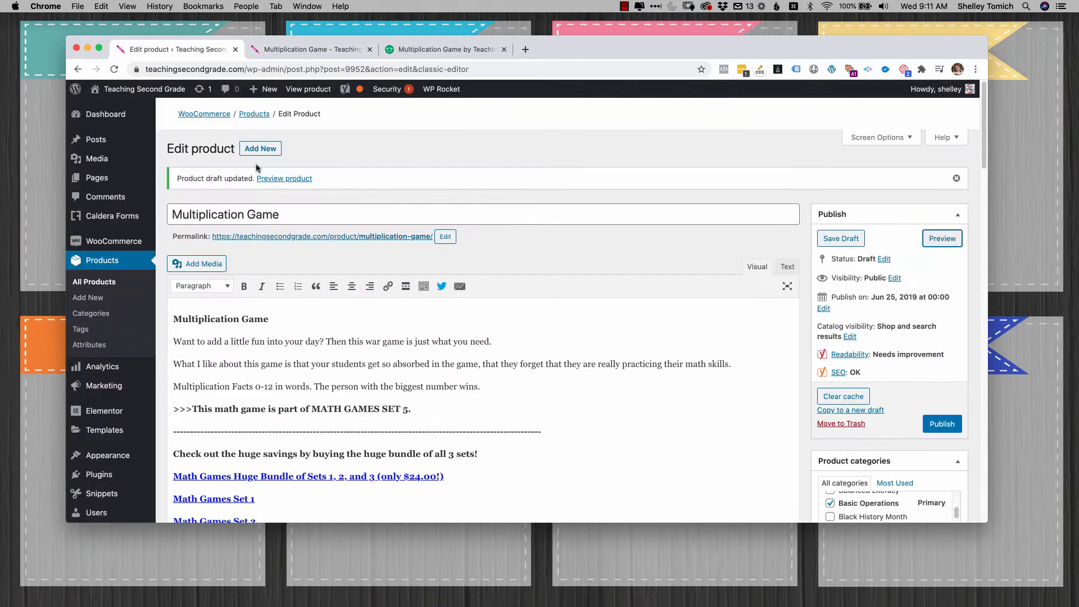
pyautogui.scroll(-20, 326, 346)
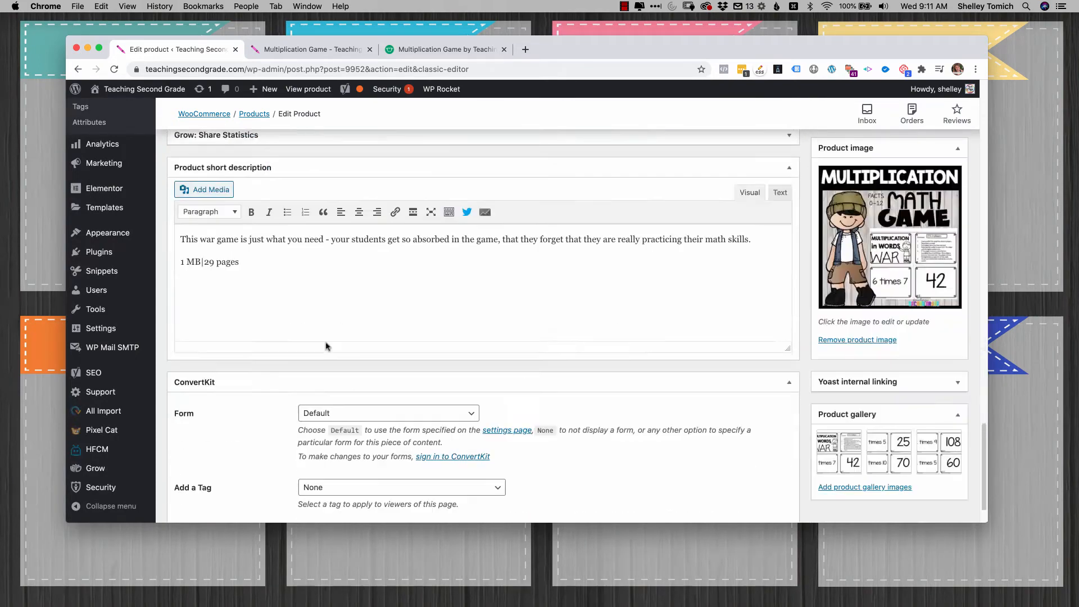
pyautogui.scroll(-2, 326, 345)
pyautogui.click(202, 207)
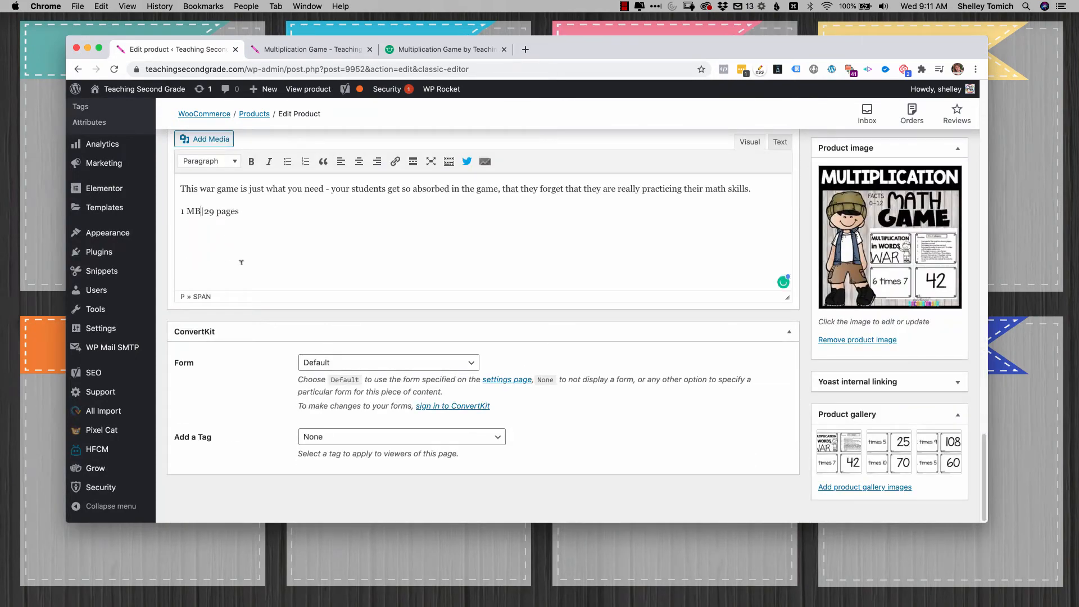
pyautogui.press('BackSpace')
pyautogui.write('-')
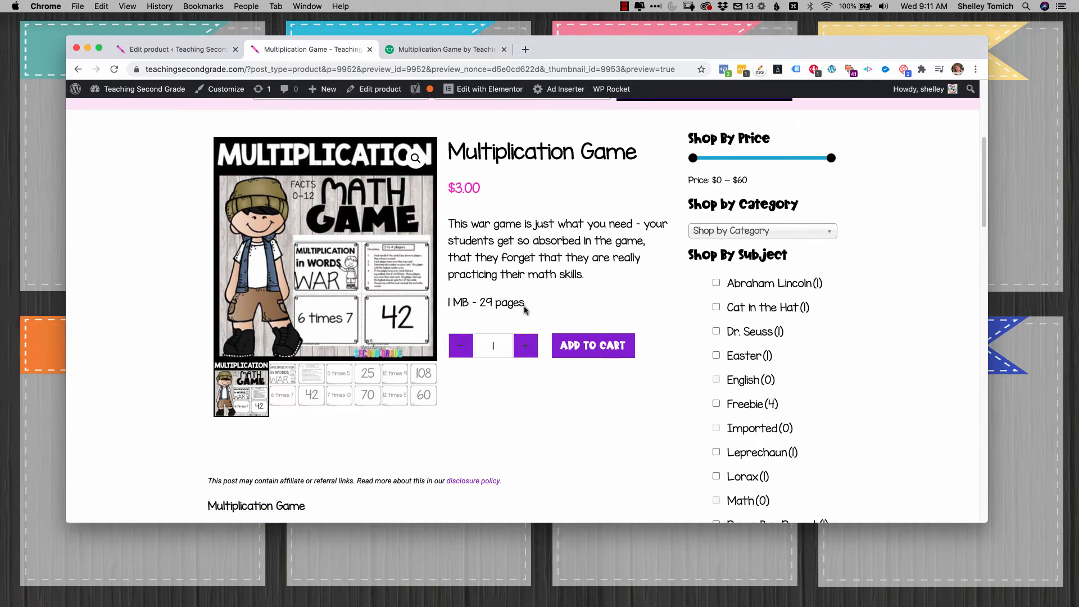
pyautogui.moveTo(481, 302)
pyautogui.mouseDown()
pyautogui.moveTo(501, 303)
pyautogui.moveTo(488, 301)
pyautogui.mouseUp()
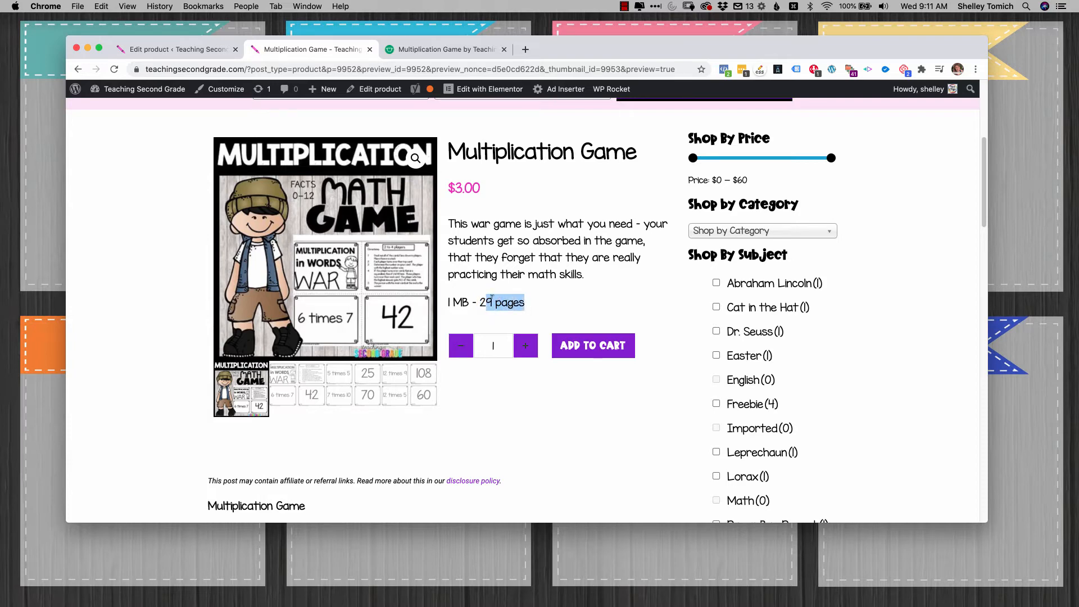
pyautogui.click(504, 302)
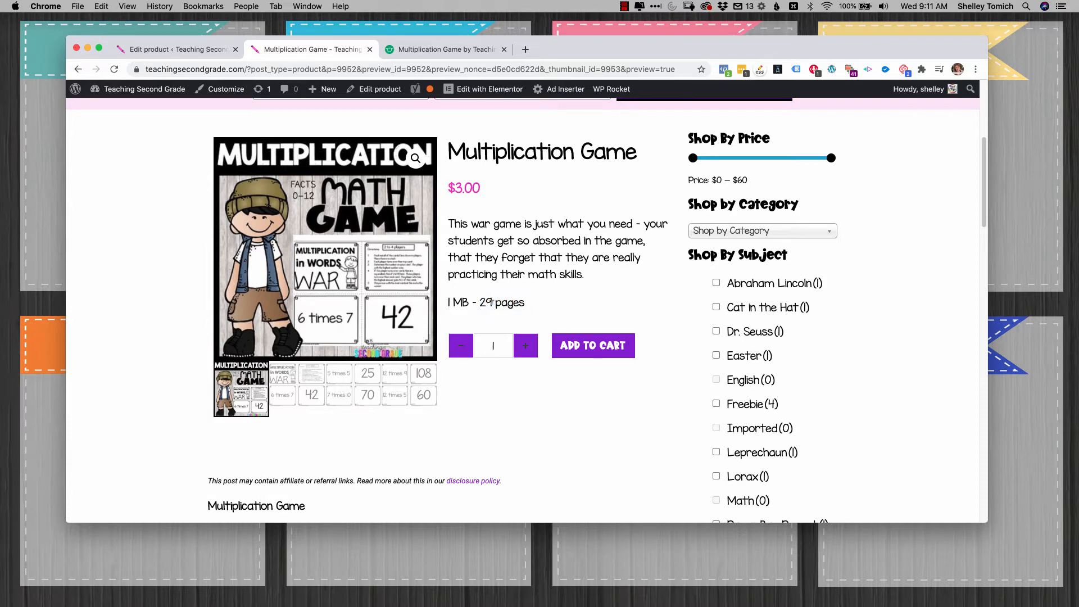
pyautogui.doubleClick(489, 302)
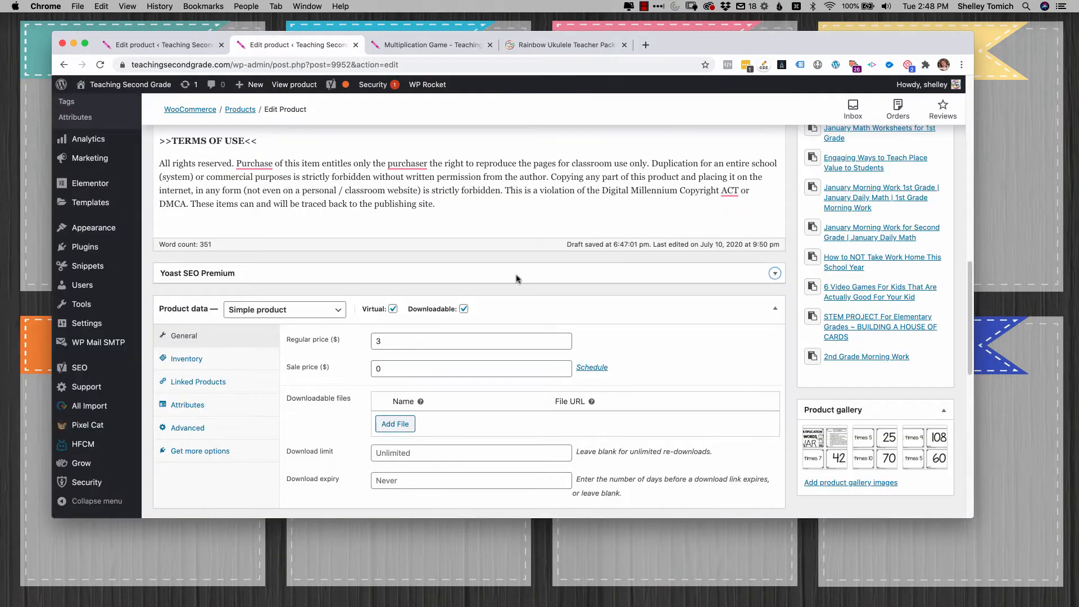
# - Clear the sale price and add a downloadable file named "Great File Name" with the copied Dropbox link to Testing.pdf as its URL
pyautogui.scroll(-2, 453, 294)
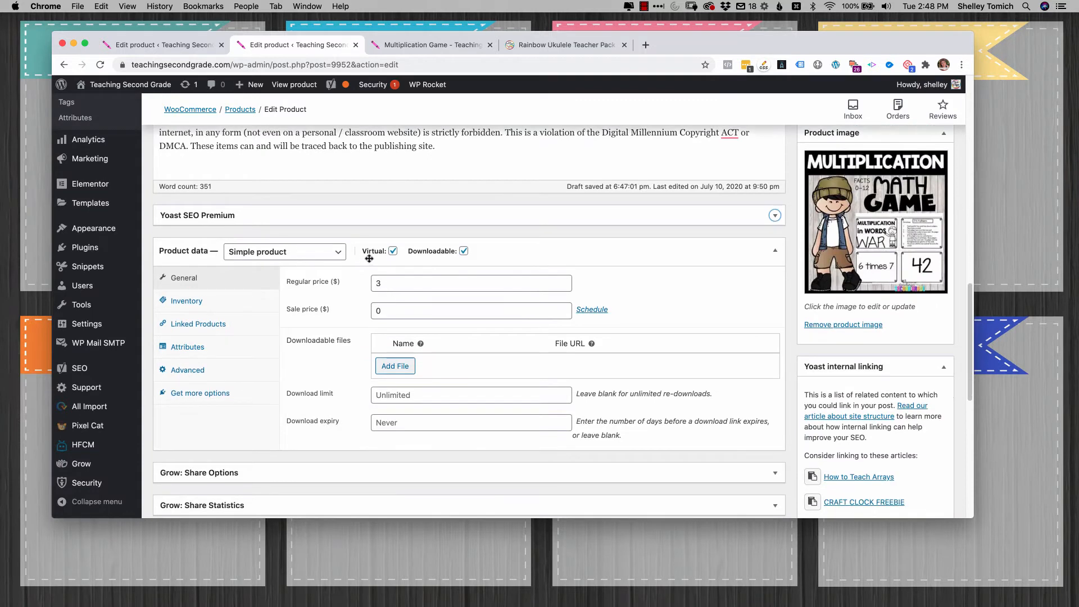
pyautogui.click(395, 310)
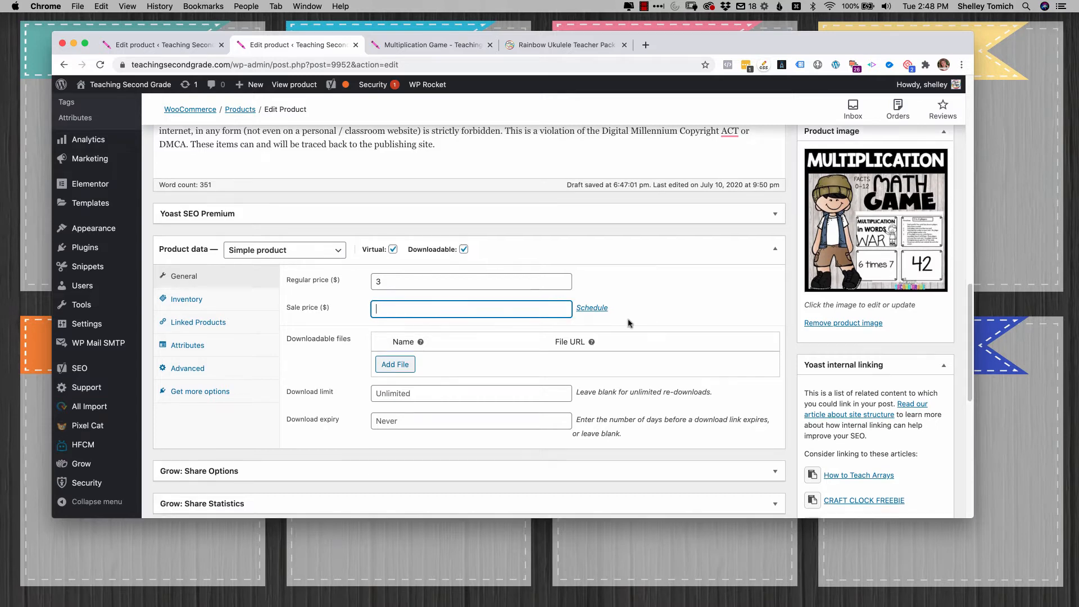
pyautogui.scroll(-1, 628, 319)
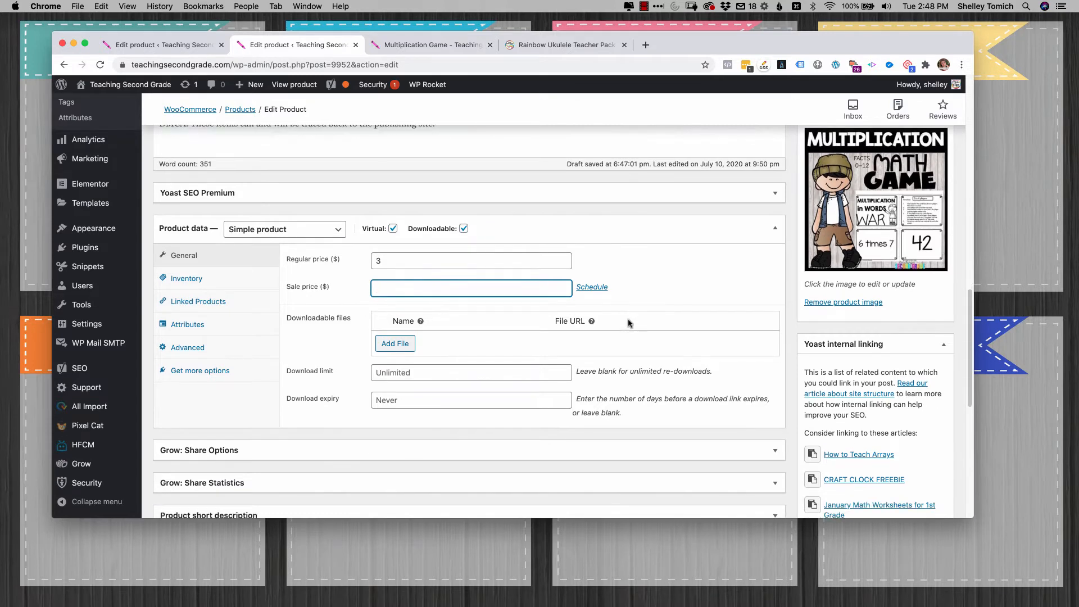
pyautogui.click(397, 347)
pyautogui.click(424, 340)
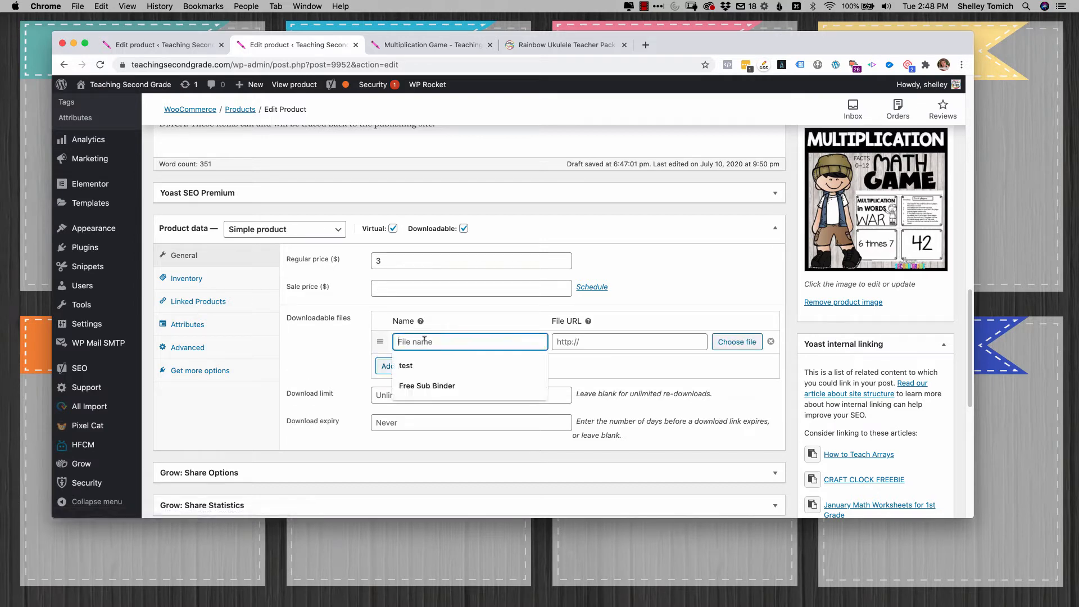
pyautogui.write('Great File Name')
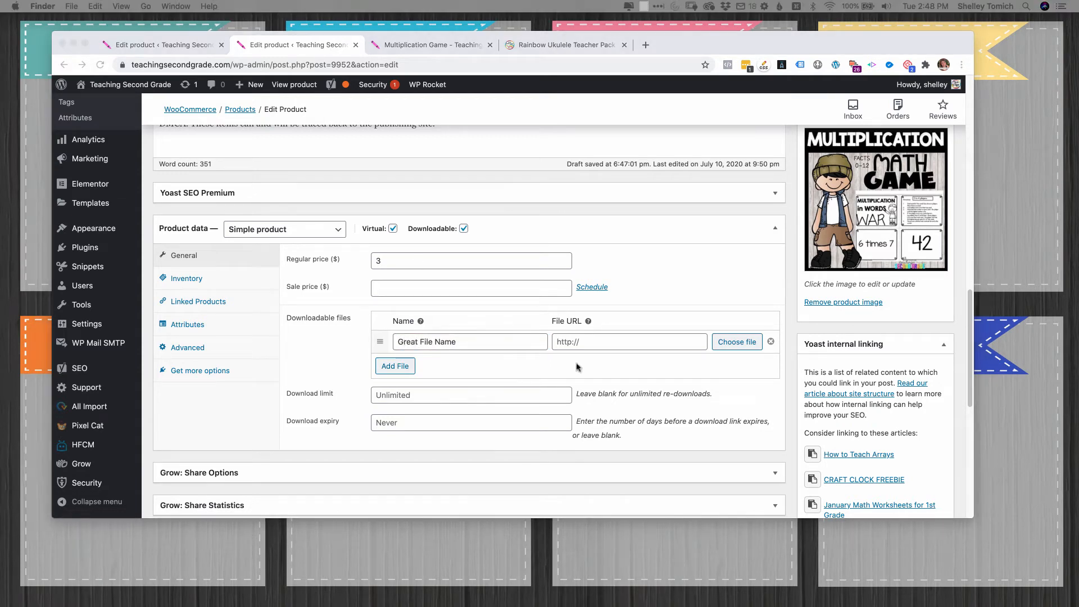
pyautogui.click(567, 342)
pyautogui.press('super+v')
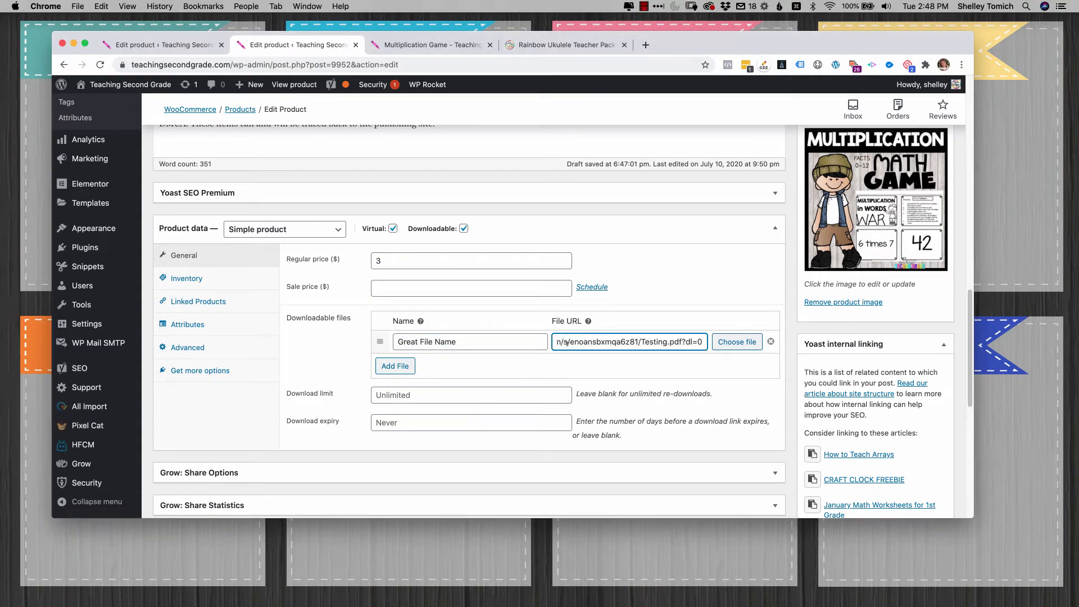
pyautogui.click(617, 293)
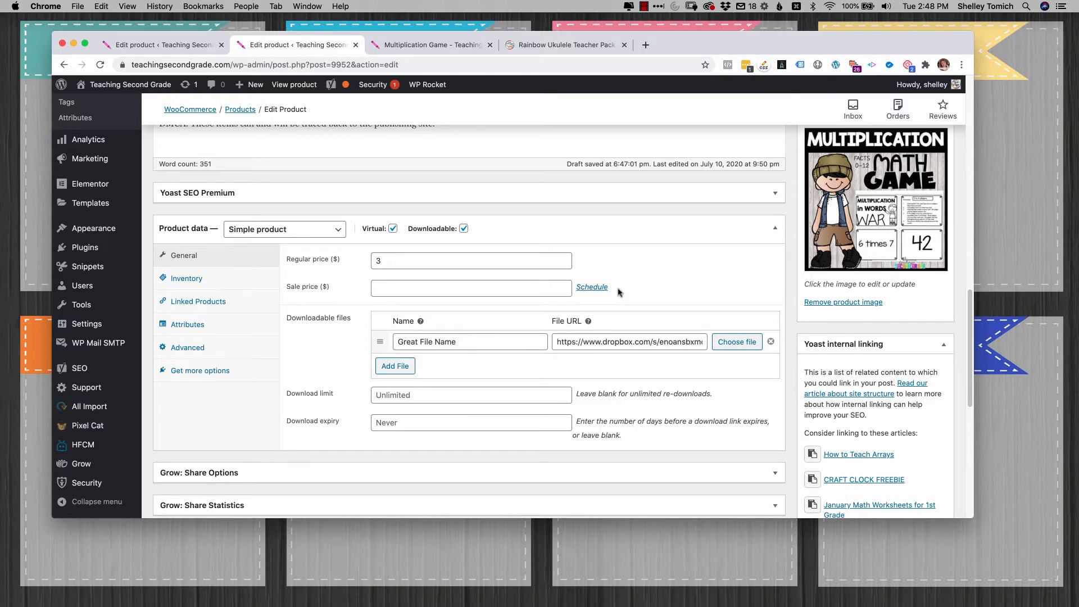
# - Rename the downloadable file to "Multiplication Math Game"
pyautogui.click(491, 339)
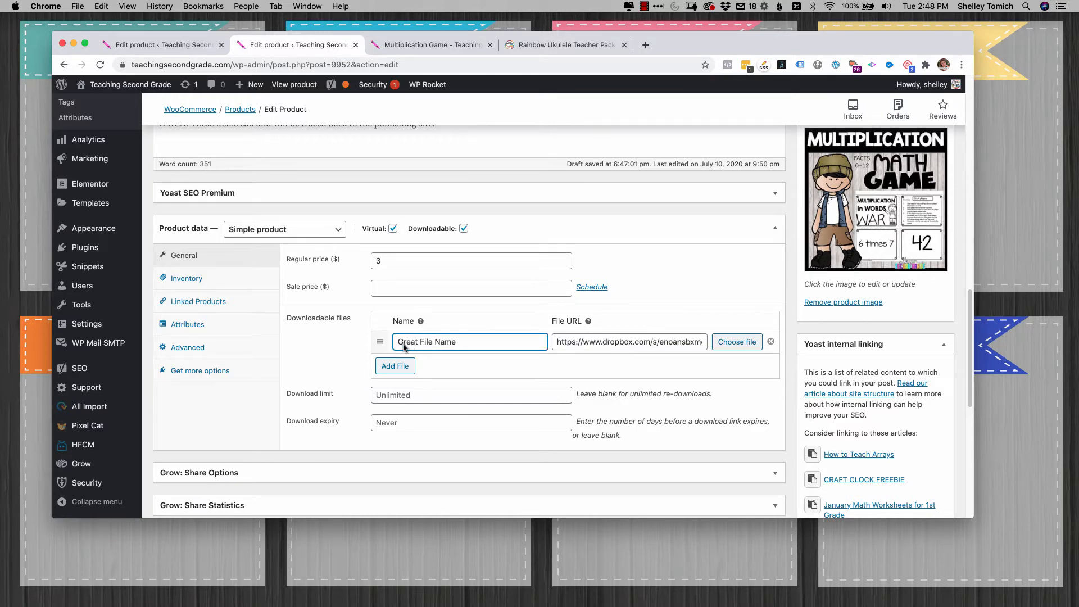
pyautogui.tripleClick(453, 342)
pyautogui.write('Multiplication Math Game')
# - Copy the product's post ID 6136 from the "Math Games Set 1" link in the product description
pyautogui.click(226, 276)
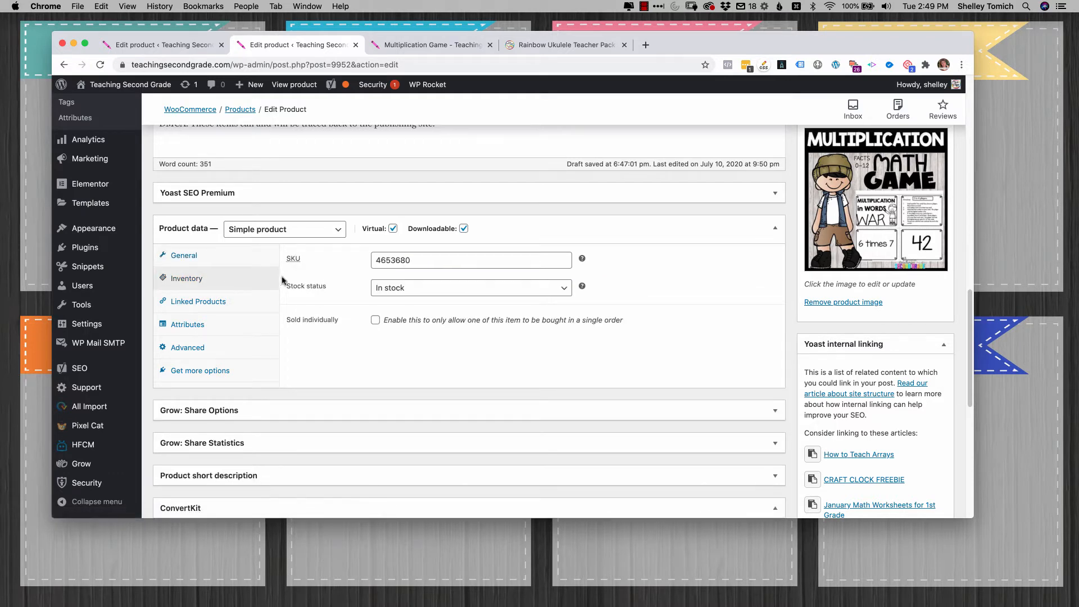
pyautogui.click(231, 303)
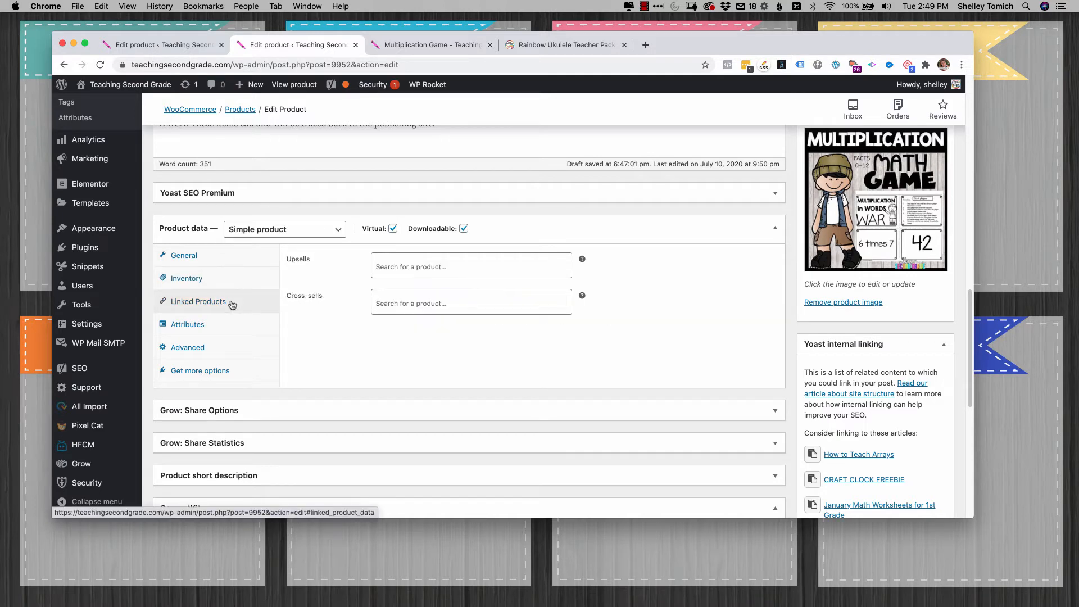
pyautogui.scroll(10, 309, 327)
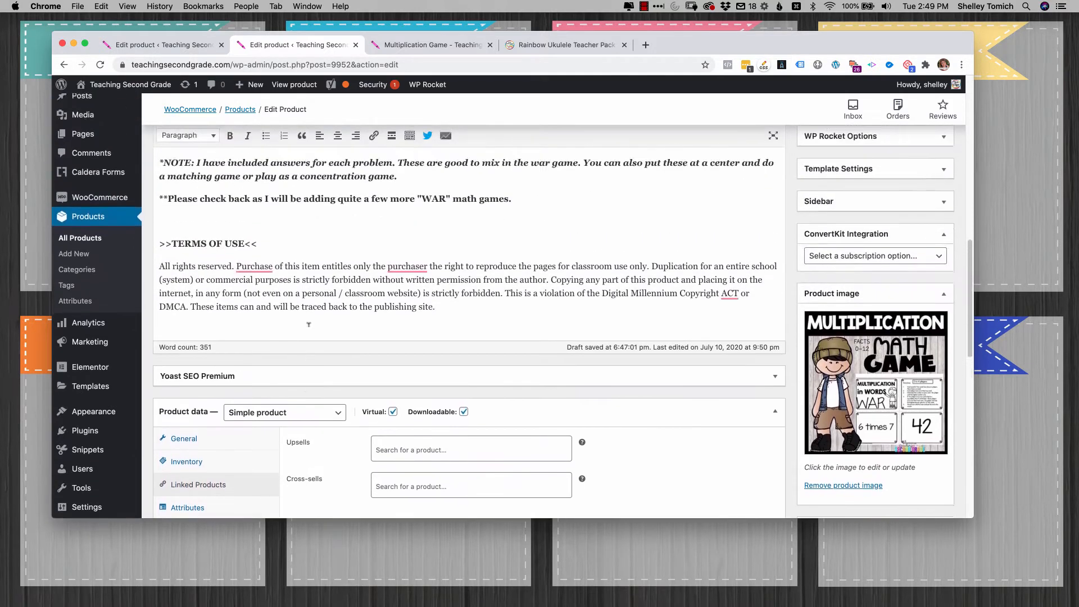
pyautogui.scroll(5, 309, 327)
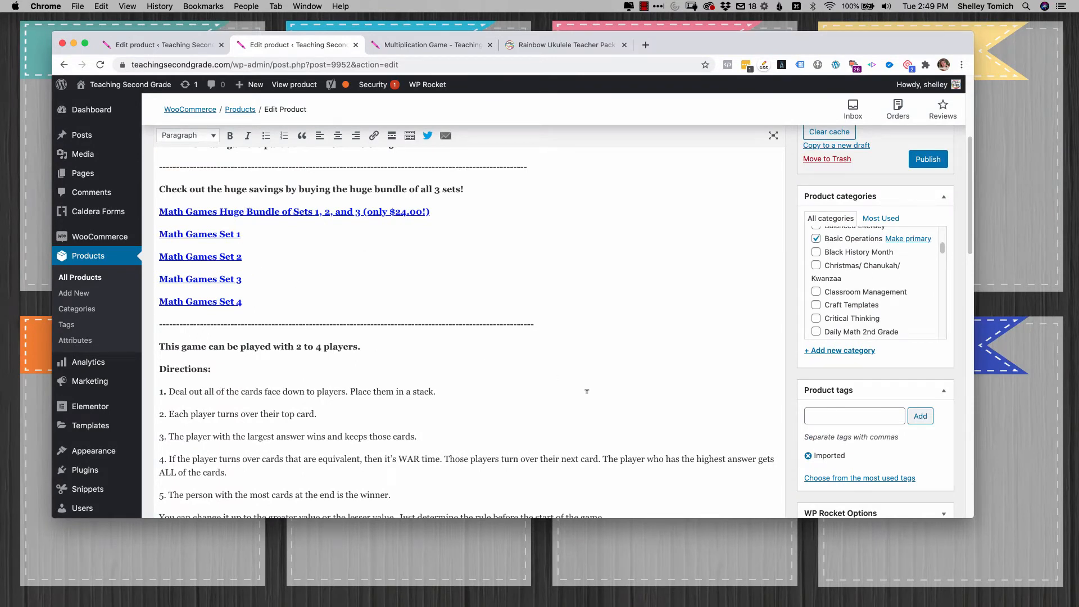
pyautogui.click(233, 235)
pyautogui.click(269, 254)
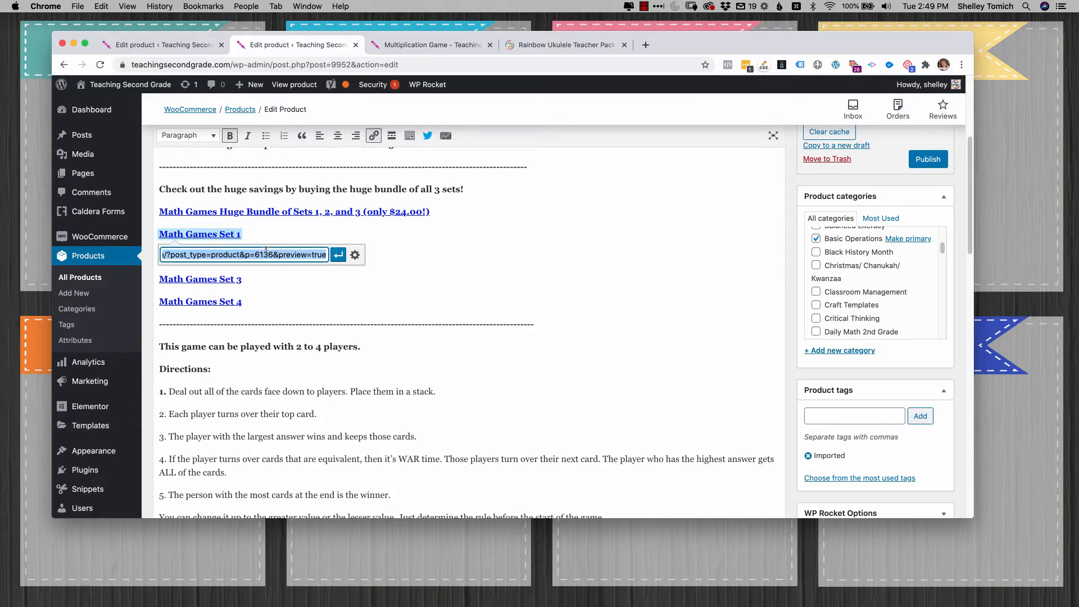
pyautogui.doubleClick(261, 254)
pyautogui.press('super+c')
# - Find the linked product by the copied post ID 6136 and add "Math Games 2nd Grade Set 1" as a cross-sell
pyautogui.click(447, 302)
pyautogui.scroll(-15, 427, 348)
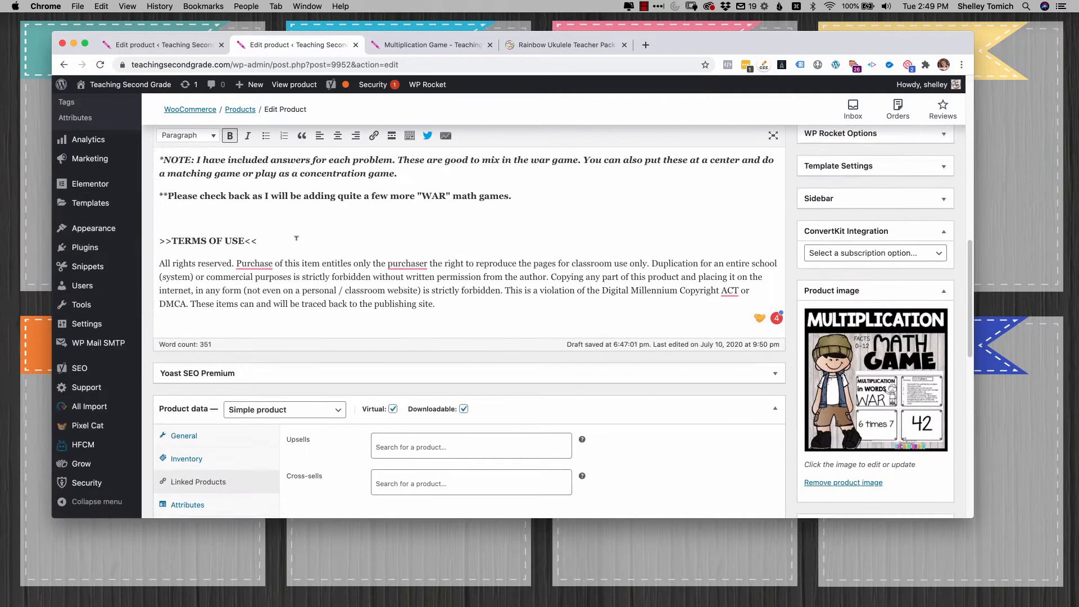
pyautogui.click(413, 390)
pyautogui.press('super+v')
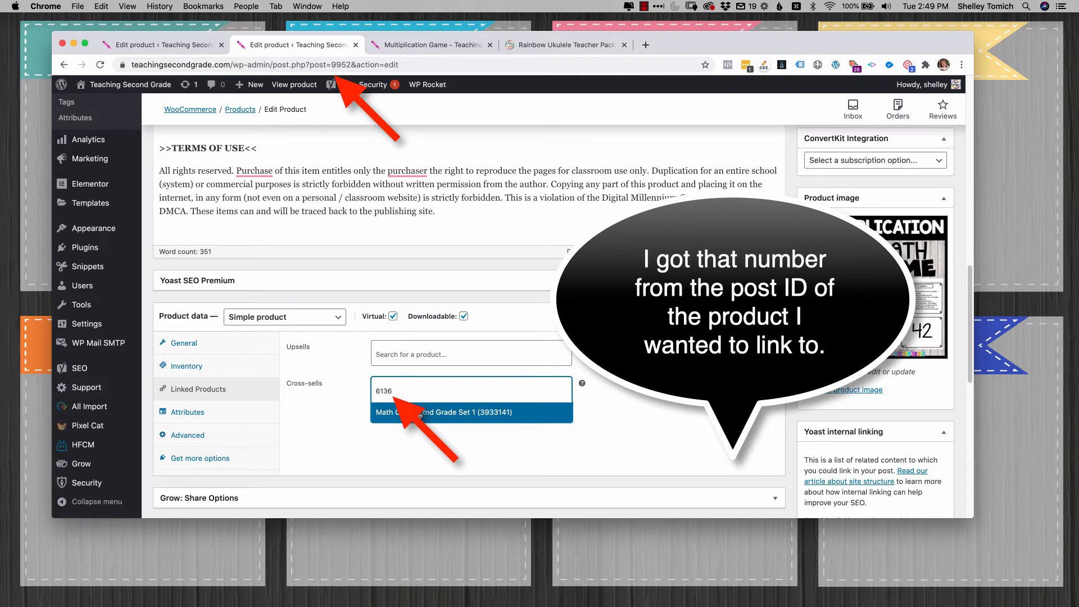
pyautogui.click(418, 413)
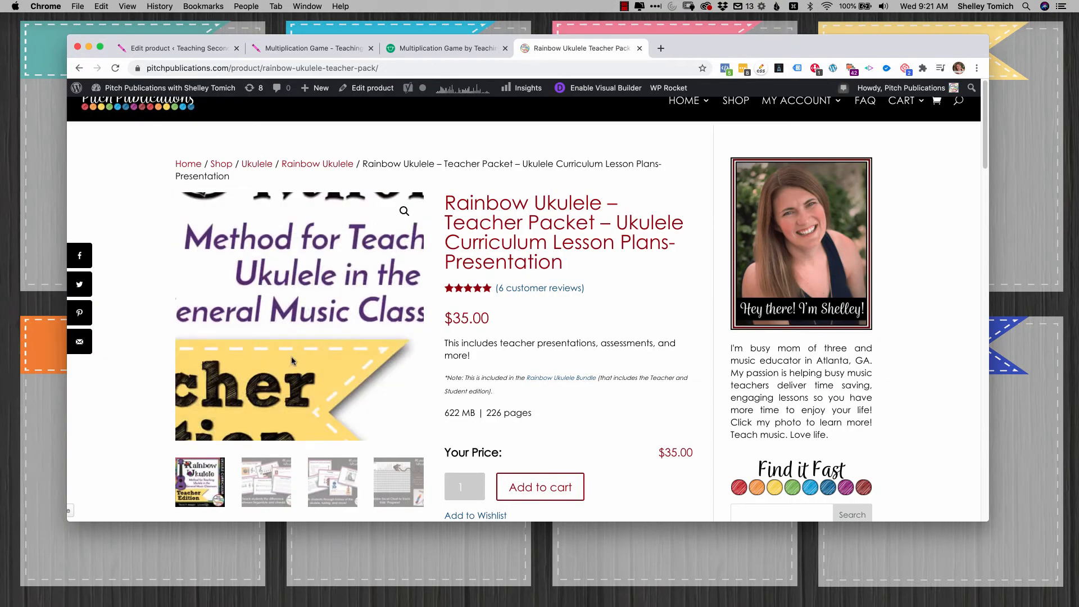
# - Examine the "You may also like" and "Related products" sections on the Rainbow Ukulele Teacher Packet product page
pyautogui.scroll(-10, 292, 361)
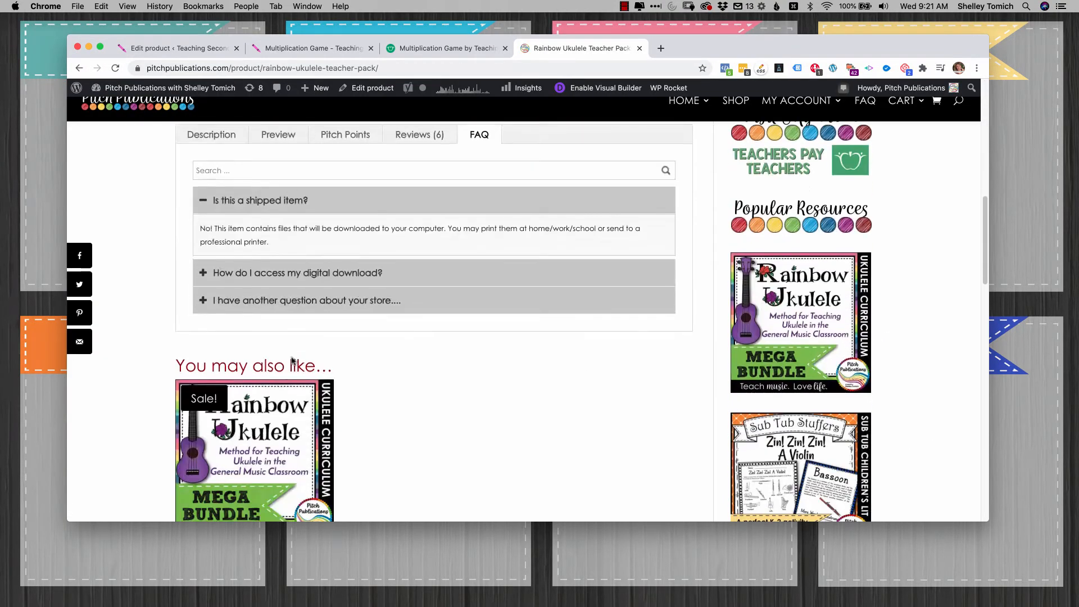
pyautogui.scroll(-5, 292, 361)
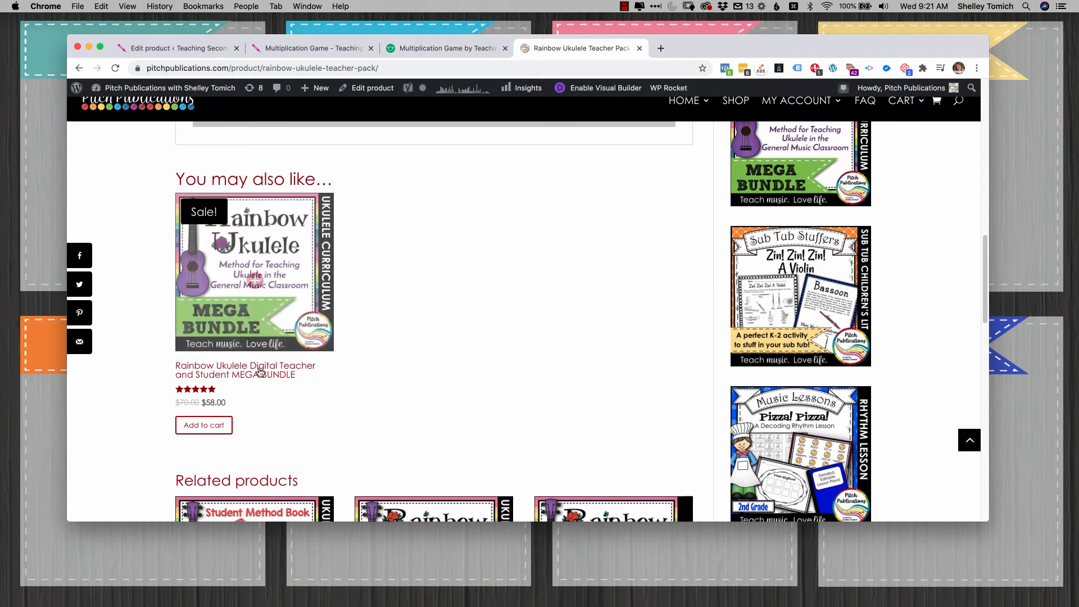
pyautogui.scroll(-1, 410, 265)
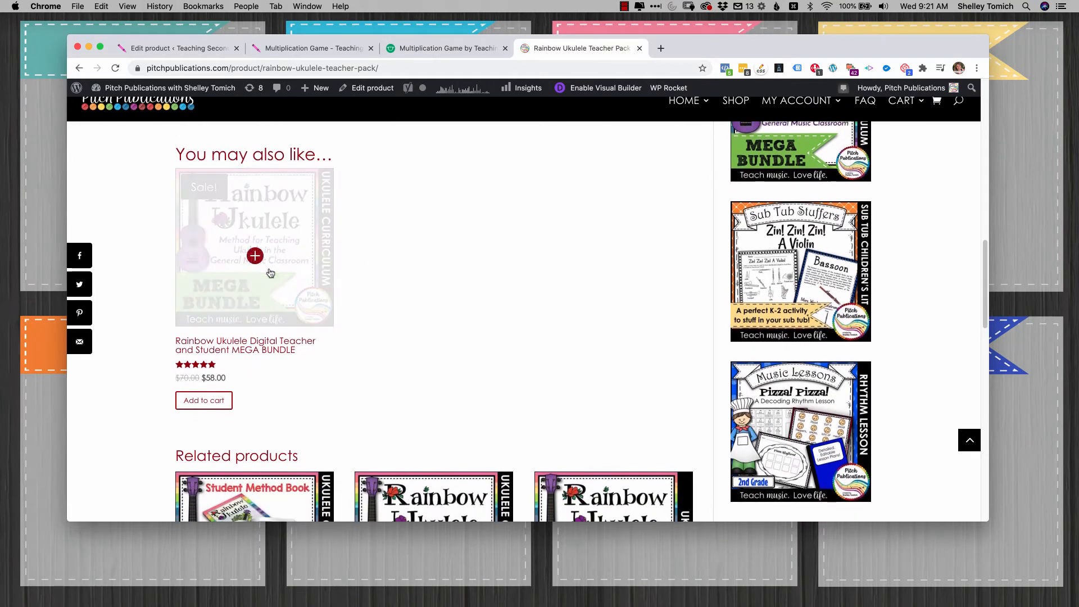
pyautogui.scroll(8, 270, 274)
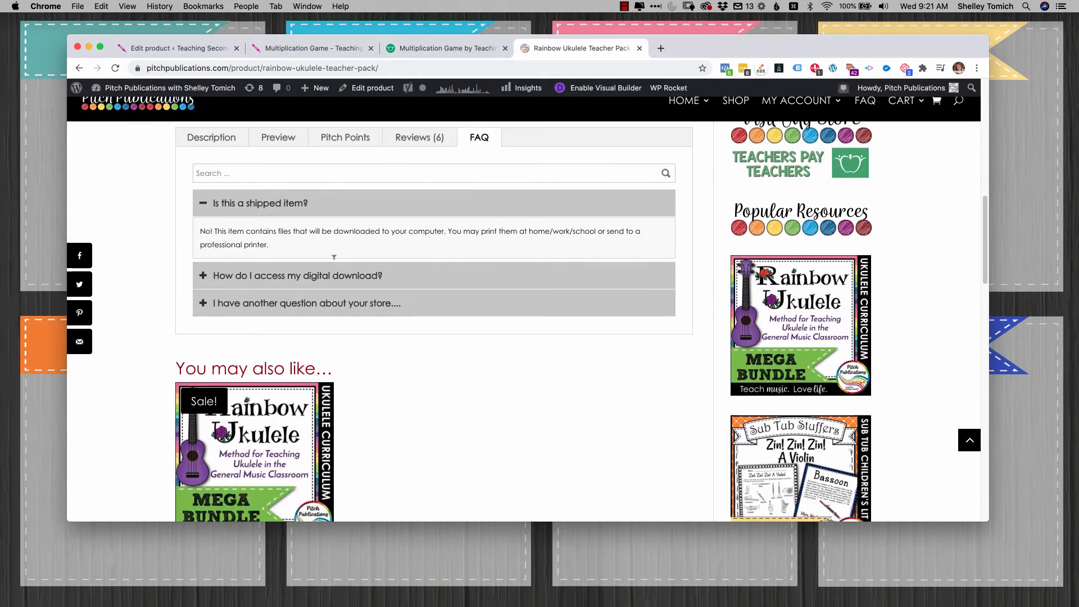
pyautogui.scroll(-15, 334, 257)
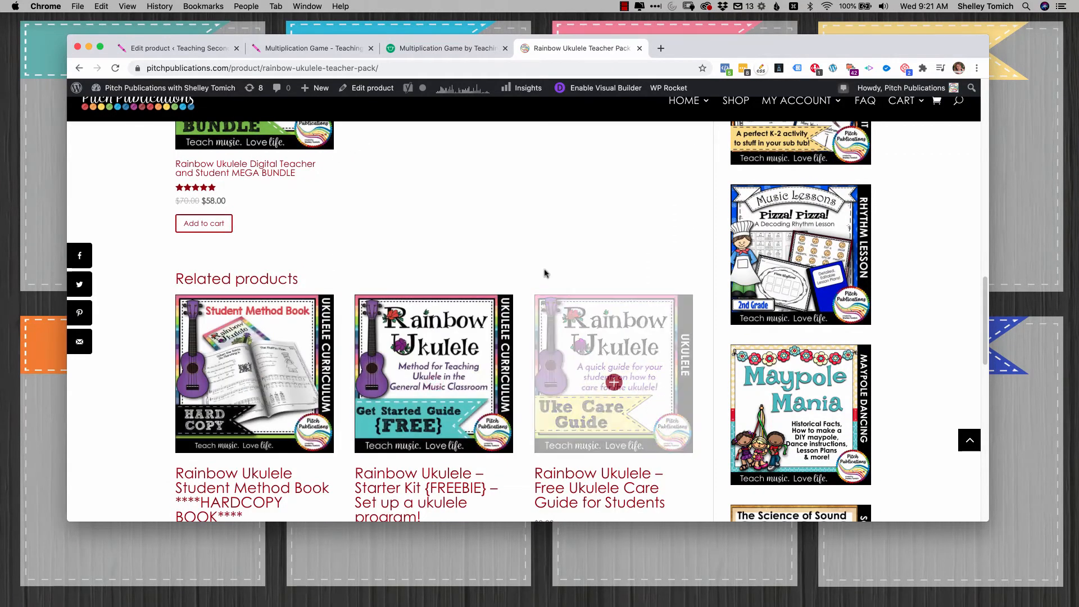
pyautogui.scroll(-2, 544, 273)
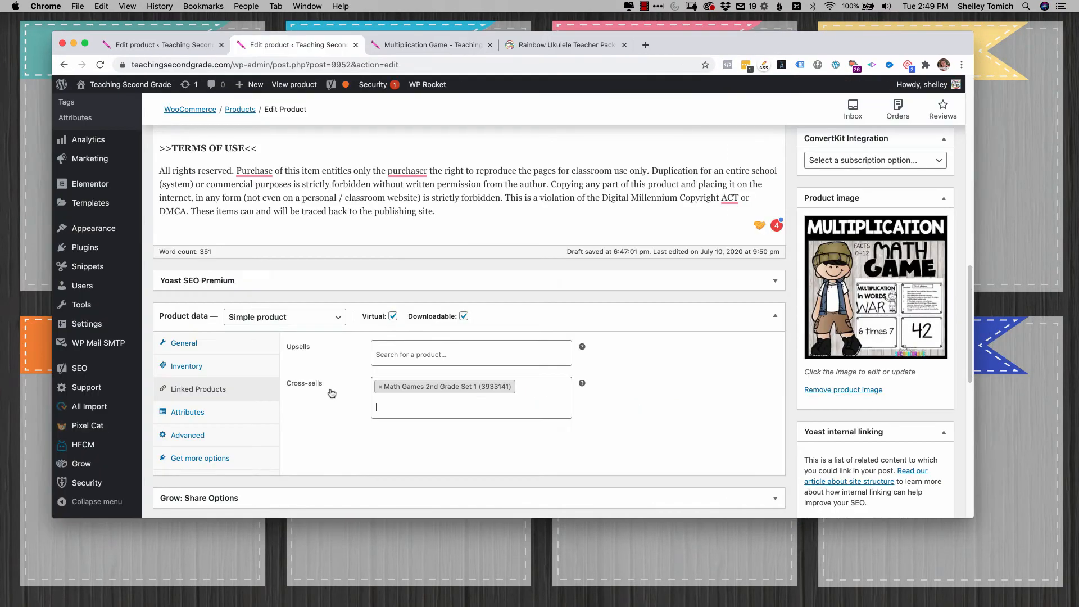
# - Add the existing Grade attribute to the Multiplication Game product
pyautogui.scroll(20, 331, 393)
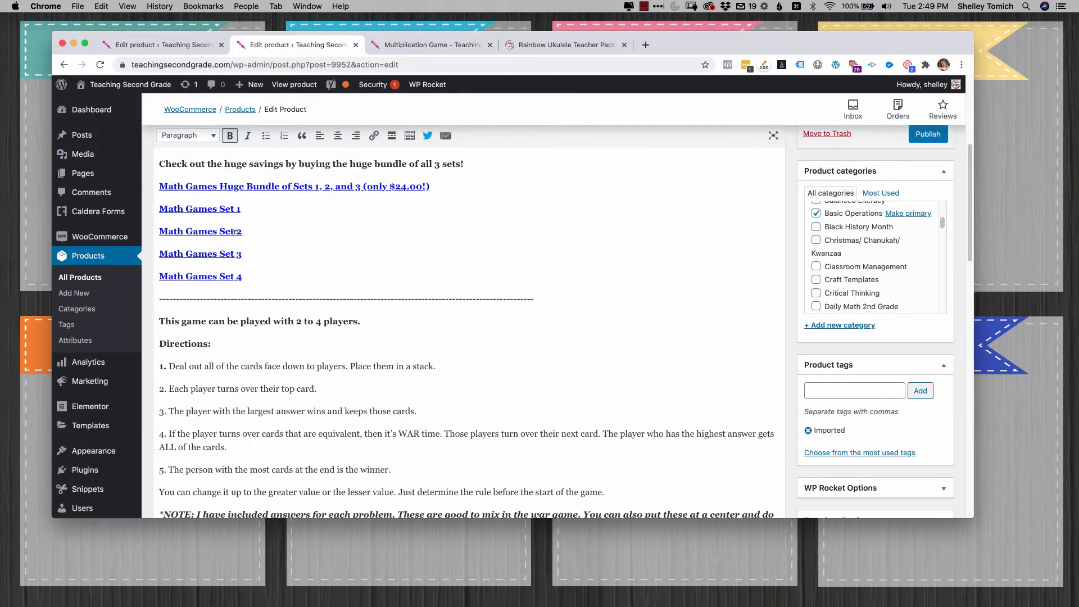
pyautogui.scroll(-20, 235, 232)
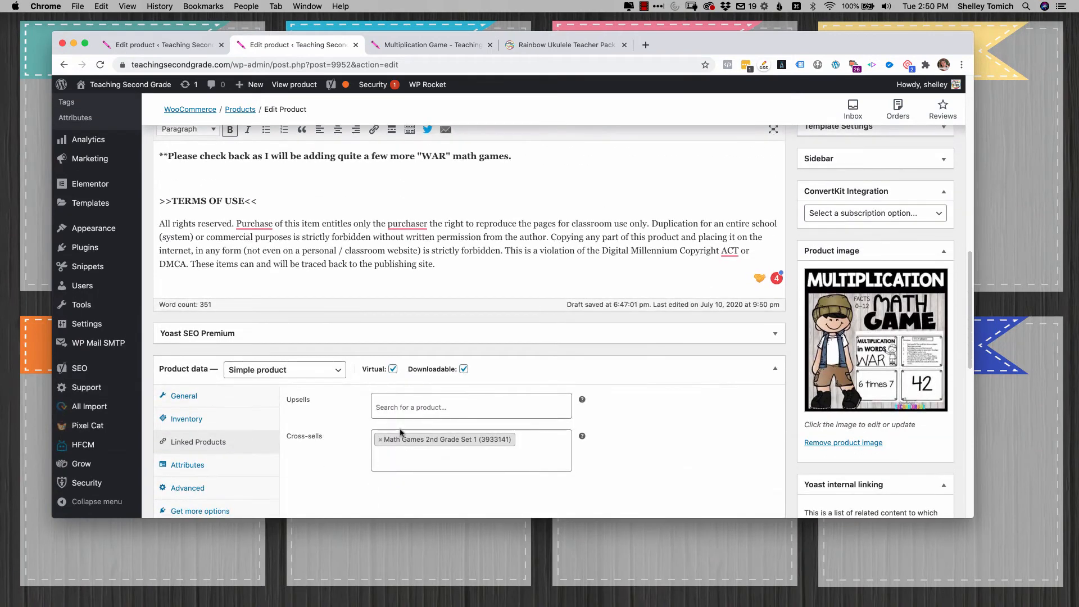
pyautogui.scroll(-2, 402, 405)
pyautogui.click(202, 398)
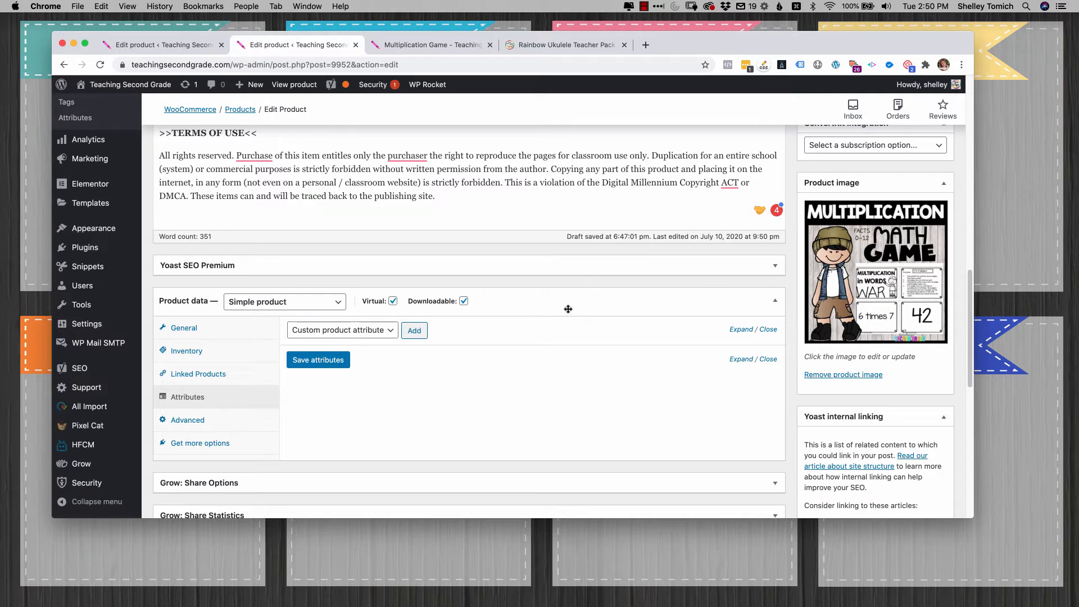
pyautogui.click(367, 331)
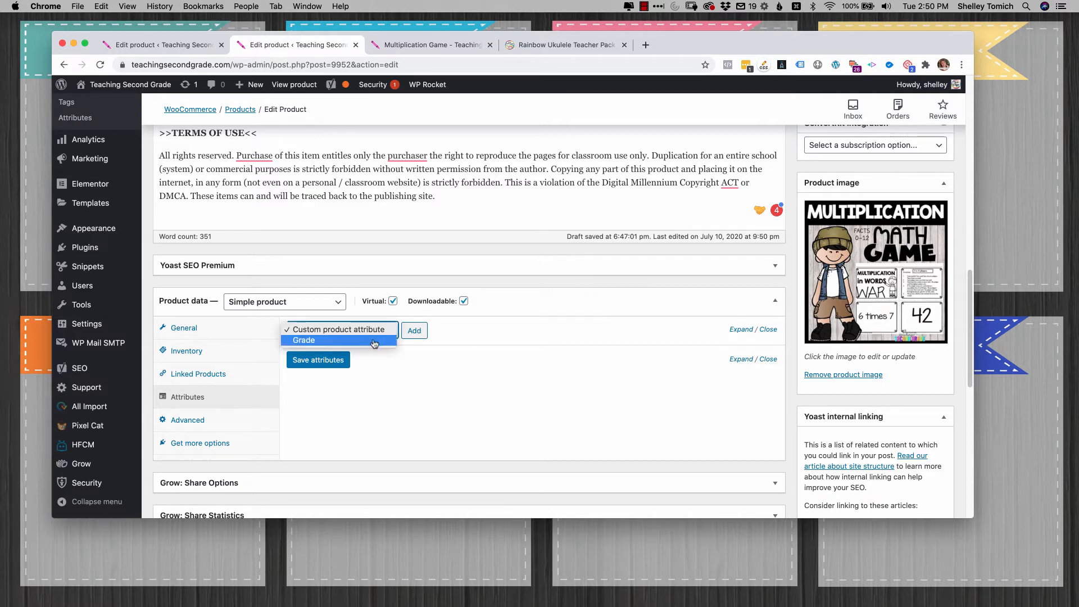
pyautogui.click(364, 341)
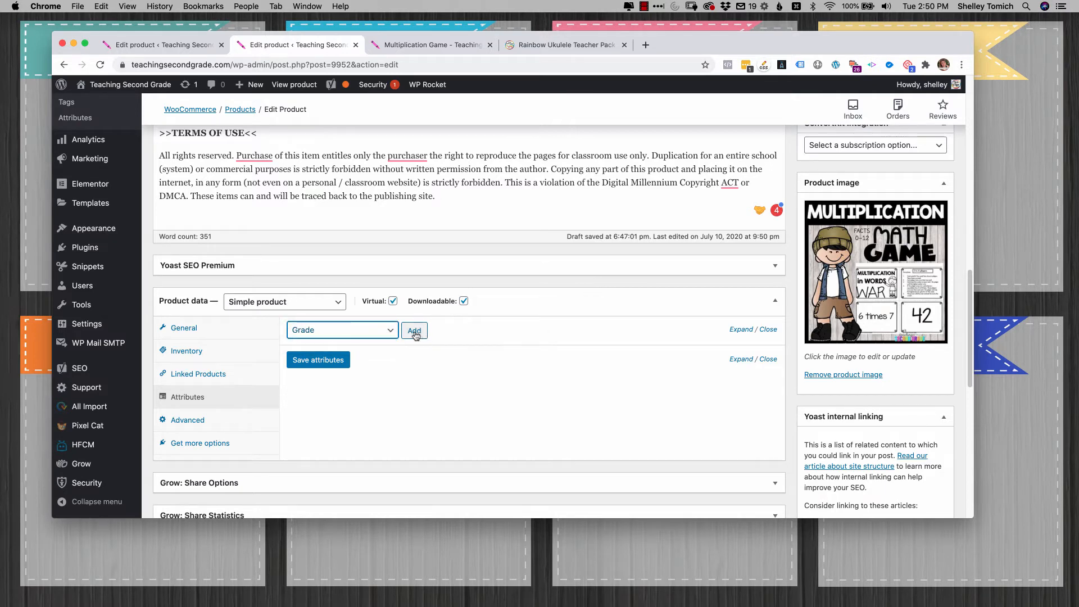
pyautogui.click(415, 333)
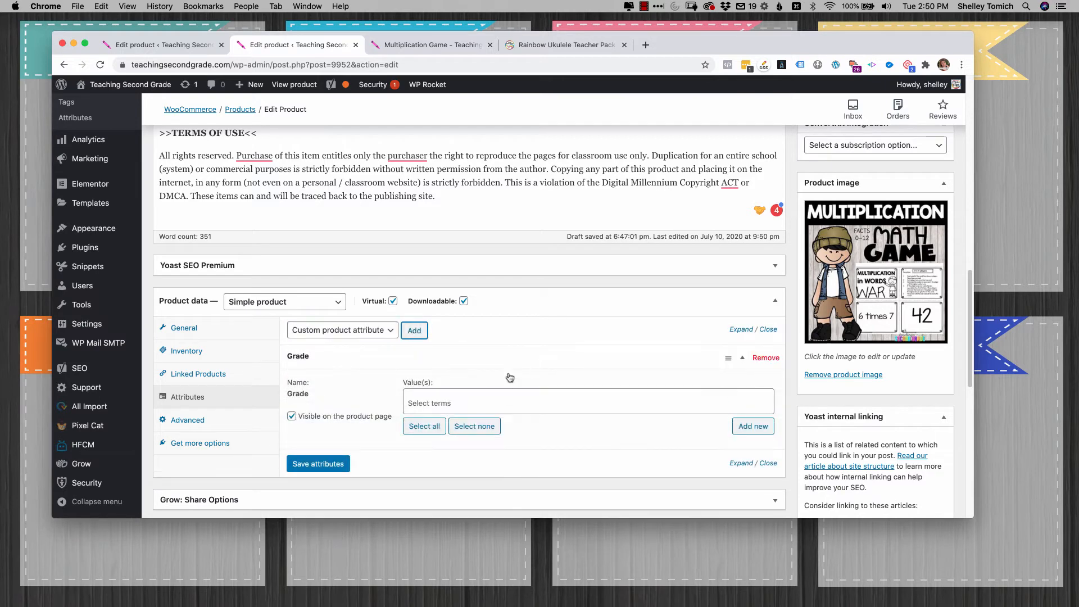
# - Save the Grade attribute and set the product's purchase note to "Please read the directions for this game."
pyautogui.click(494, 402)
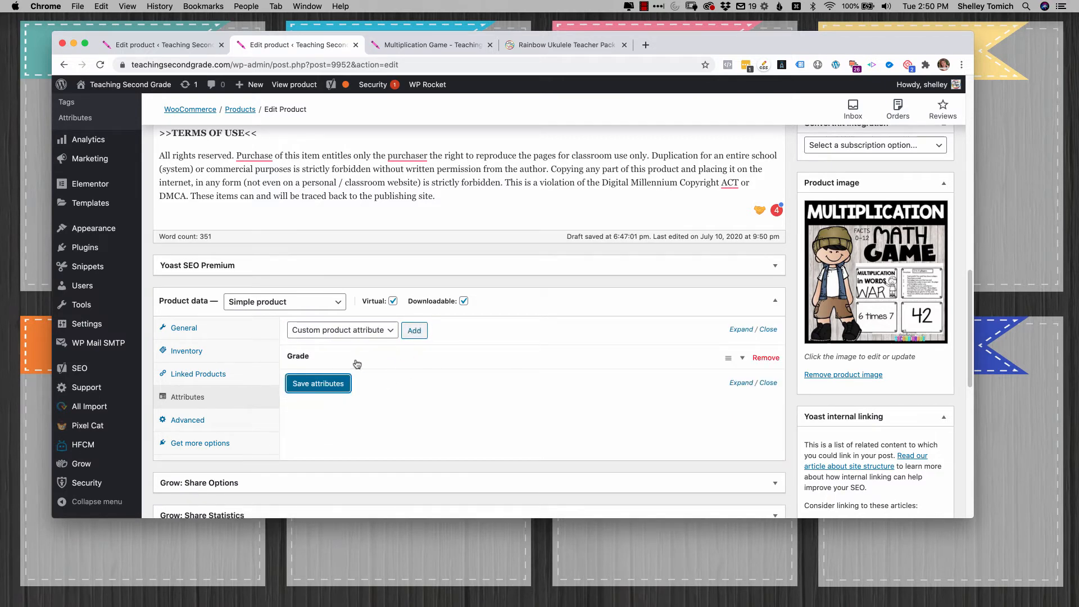
pyautogui.scroll(-3, 357, 364)
pyautogui.click(191, 263)
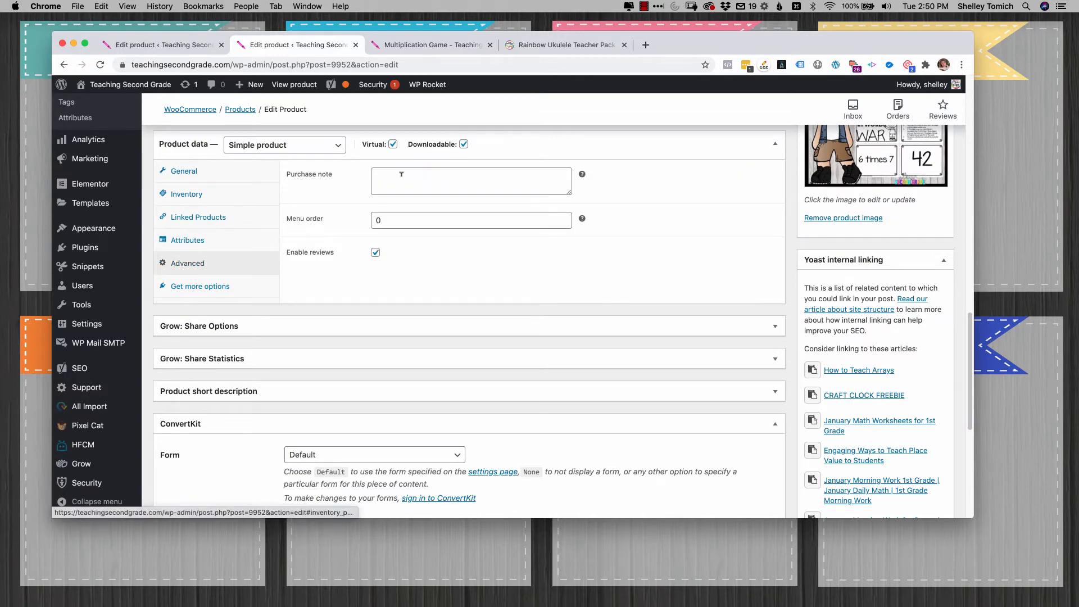
pyautogui.click(401, 174)
pyautogui.scroll(3, 402, 186)
pyautogui.write('Please read the direction')
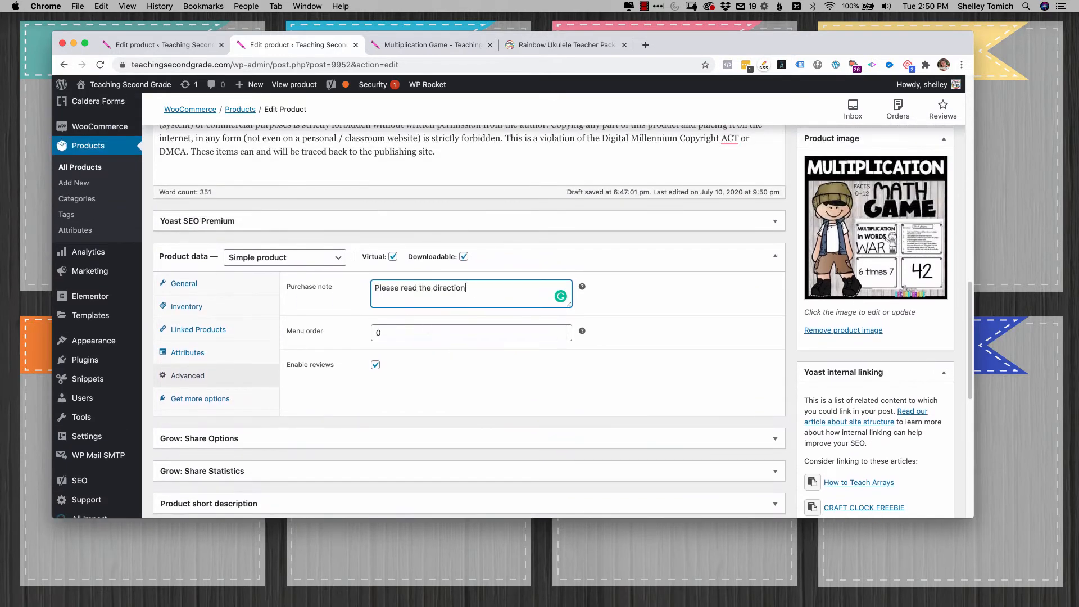
pyautogui.write('s for this game.')
pyautogui.scroll(-1, 398, 300)
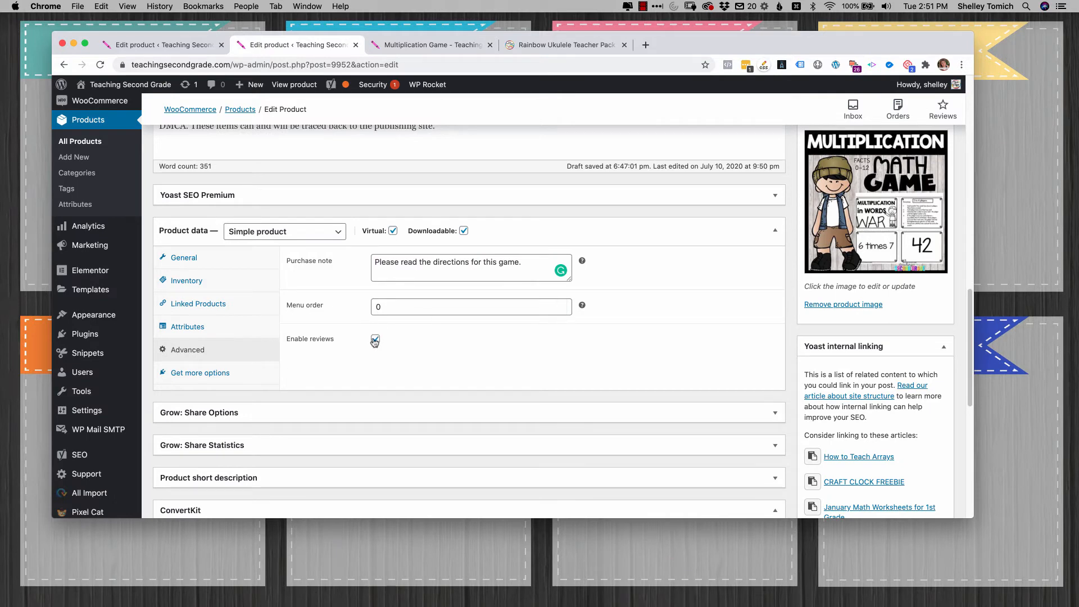
# - View the recommended extensions for the product and the list of available product types
pyautogui.click(225, 374)
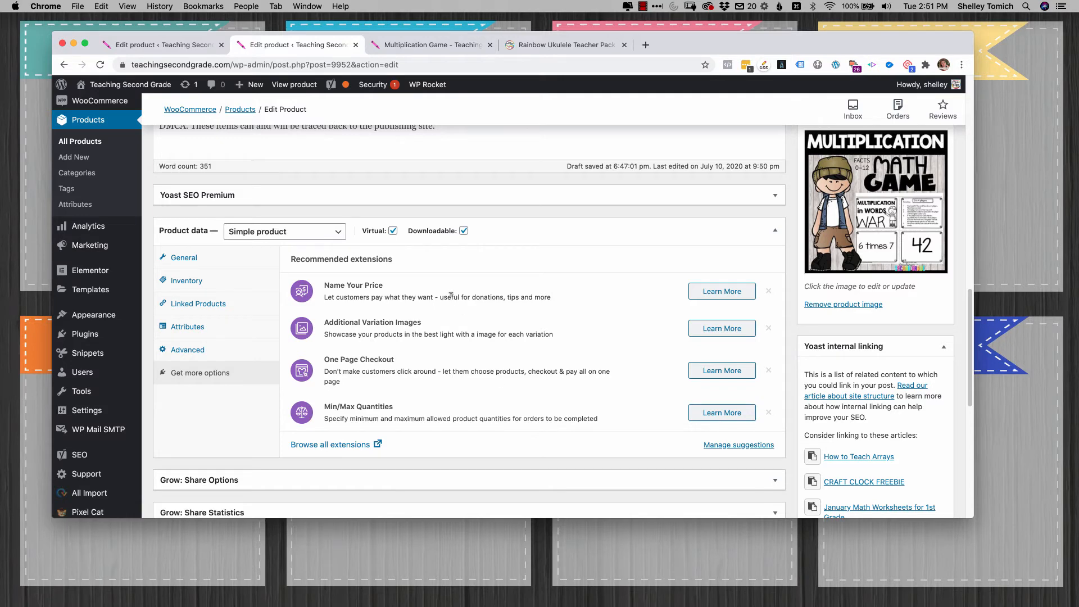
pyautogui.scroll(-1, 451, 295)
pyautogui.click(298, 209)
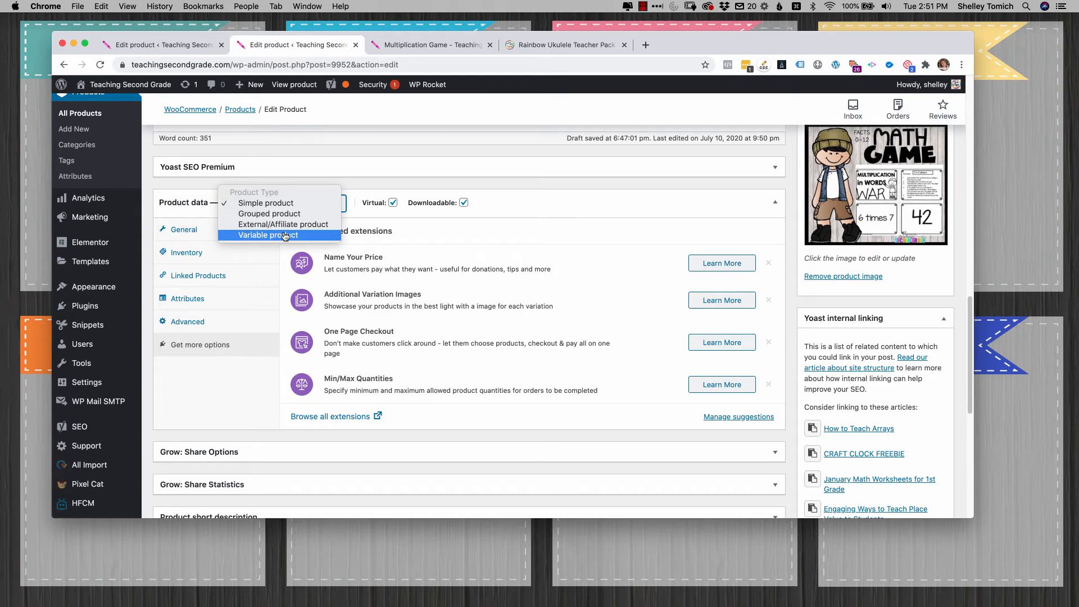
pyautogui.click(268, 388)
# - Look at the Grow share options and share statistics, collapsing each section again
pyautogui.scroll(-4, 267, 388)
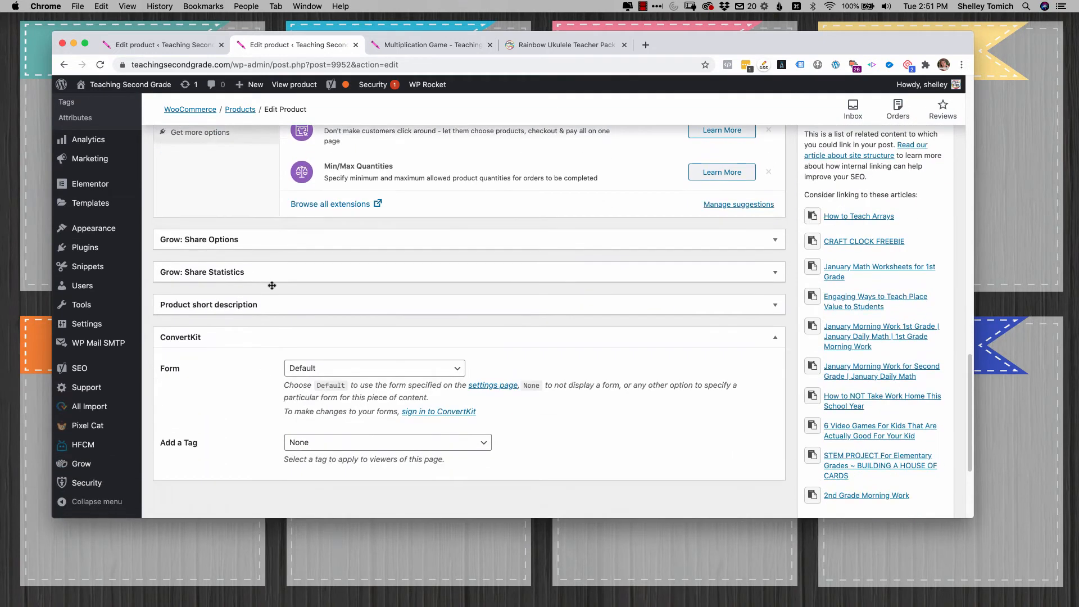
pyautogui.click(262, 240)
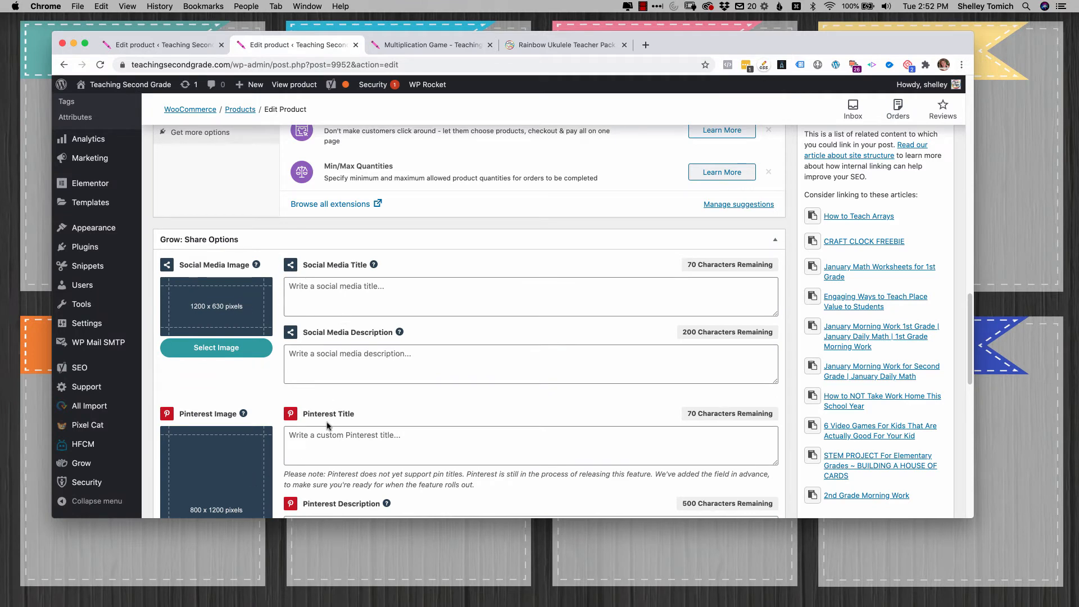
pyautogui.click(311, 238)
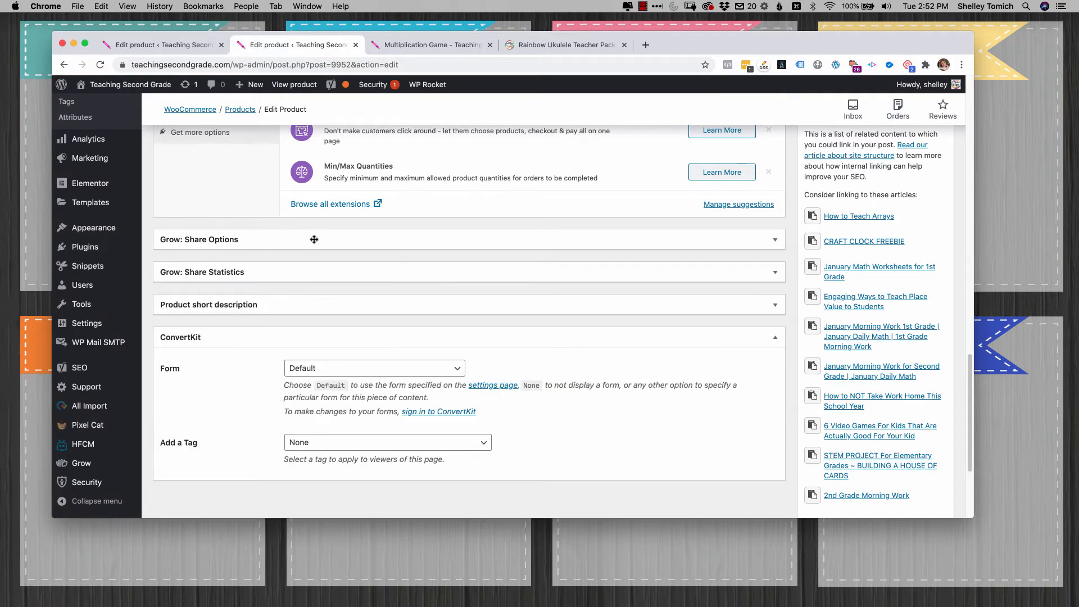
pyautogui.click(304, 267)
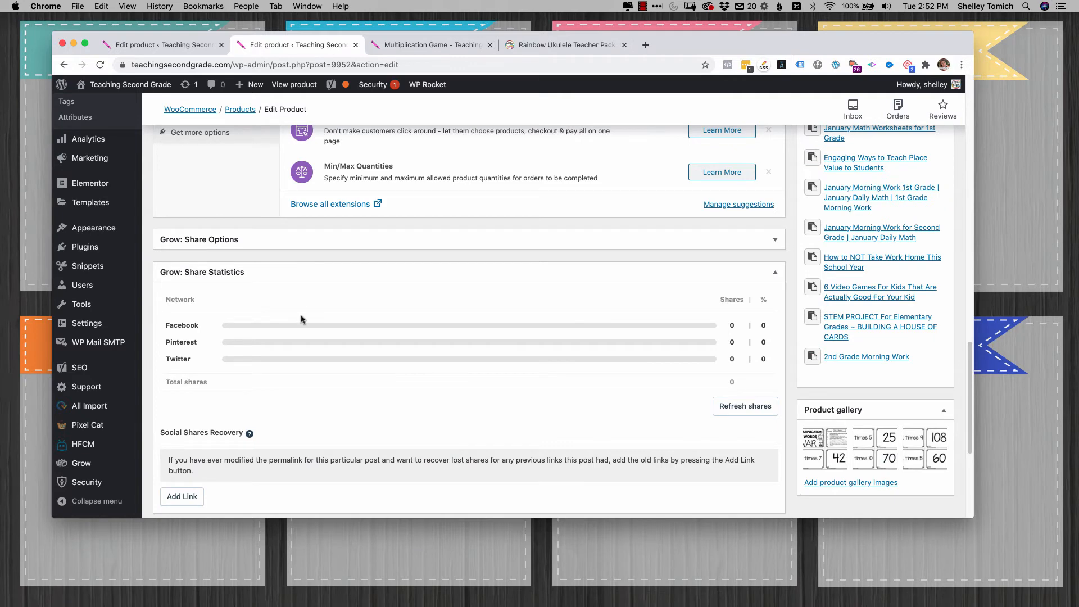
pyautogui.click(302, 271)
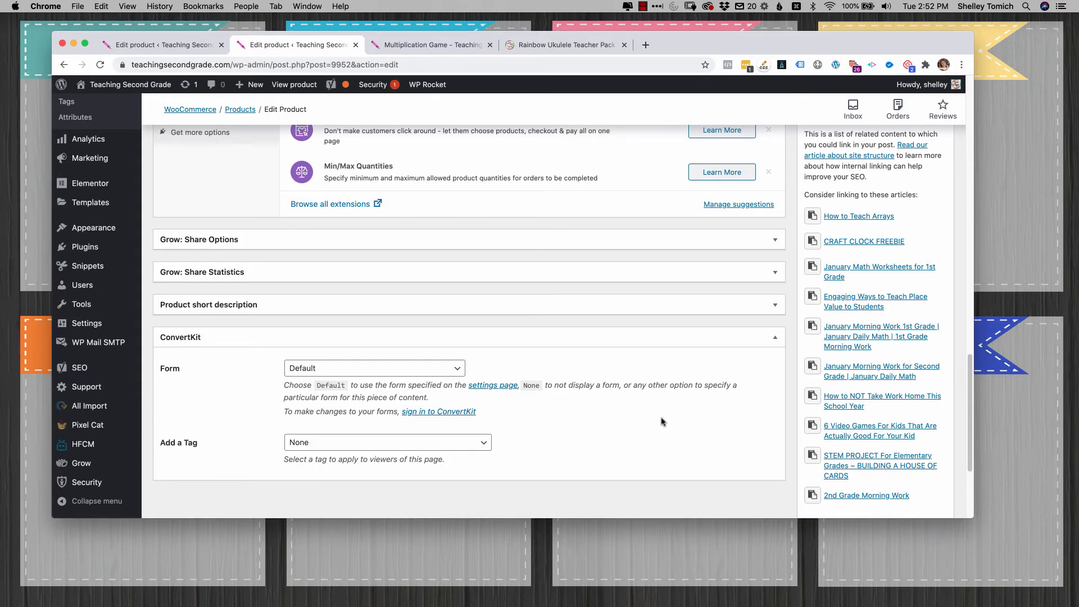
# - Open the product's status, visibility and catalog visibility settings to review their options
pyautogui.scroll(20, 663, 422)
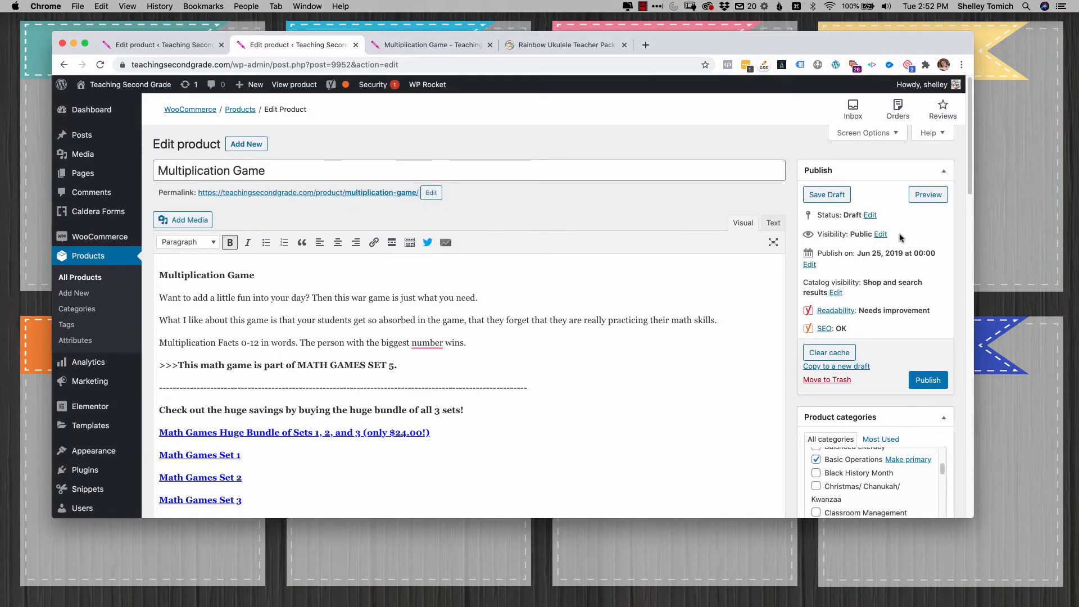
pyautogui.click(870, 216)
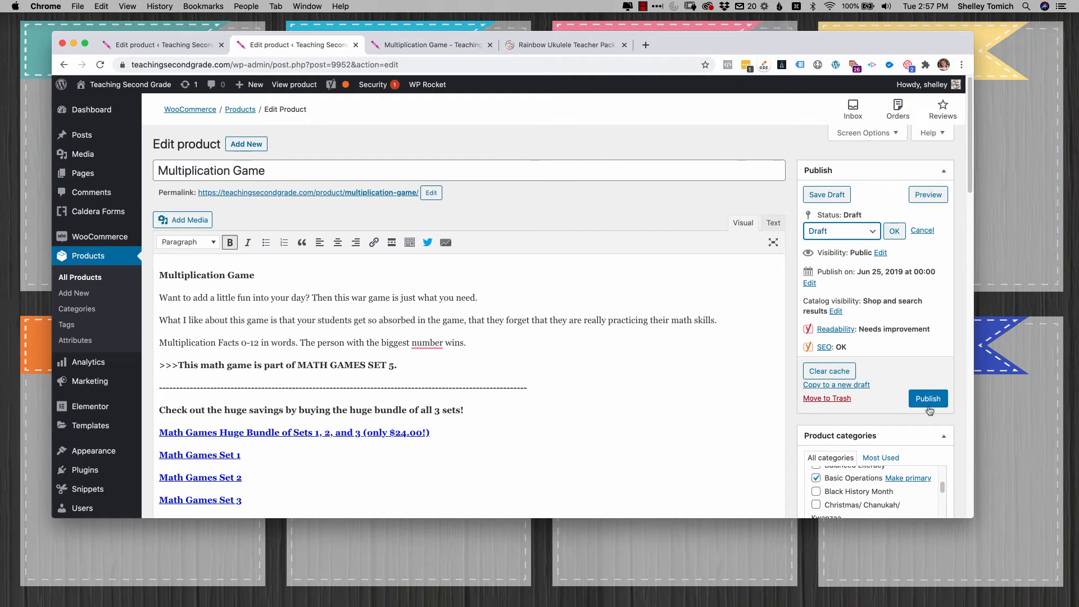
pyautogui.click(881, 253)
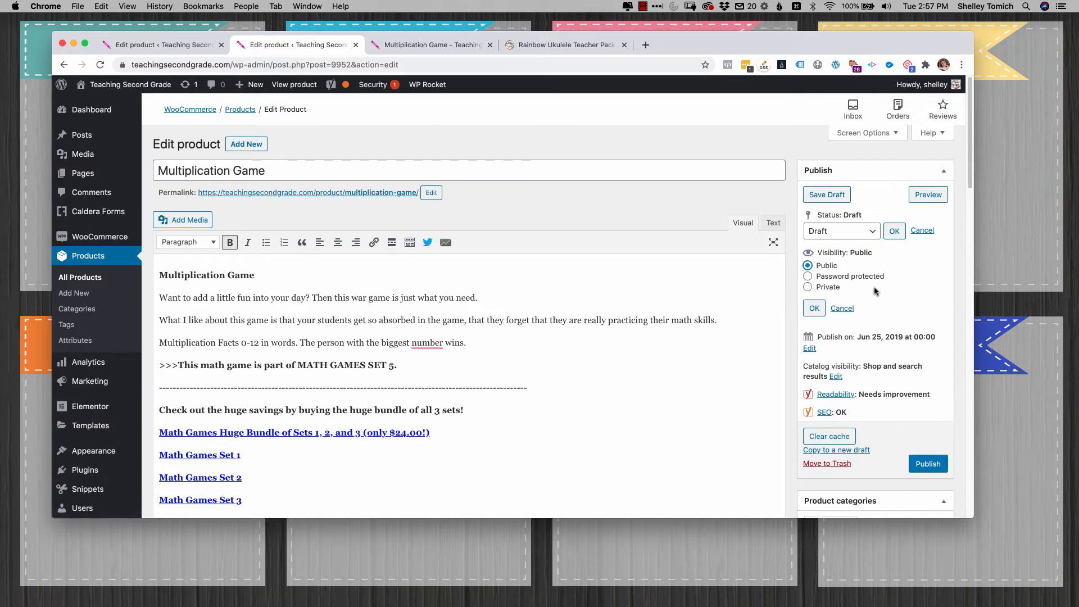
pyautogui.scroll(-3, 875, 291)
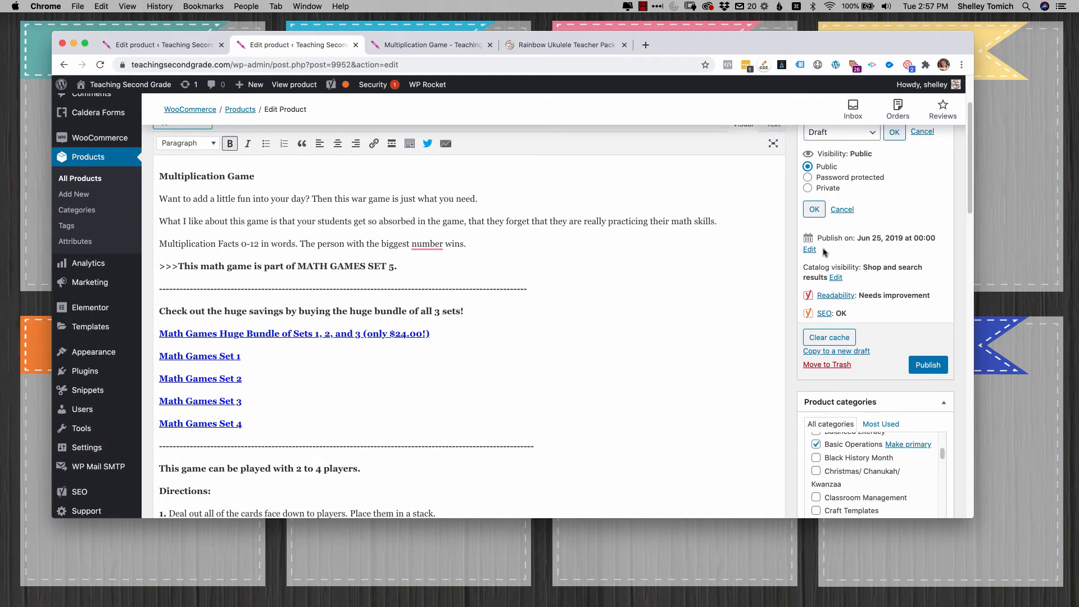
pyautogui.click(836, 278)
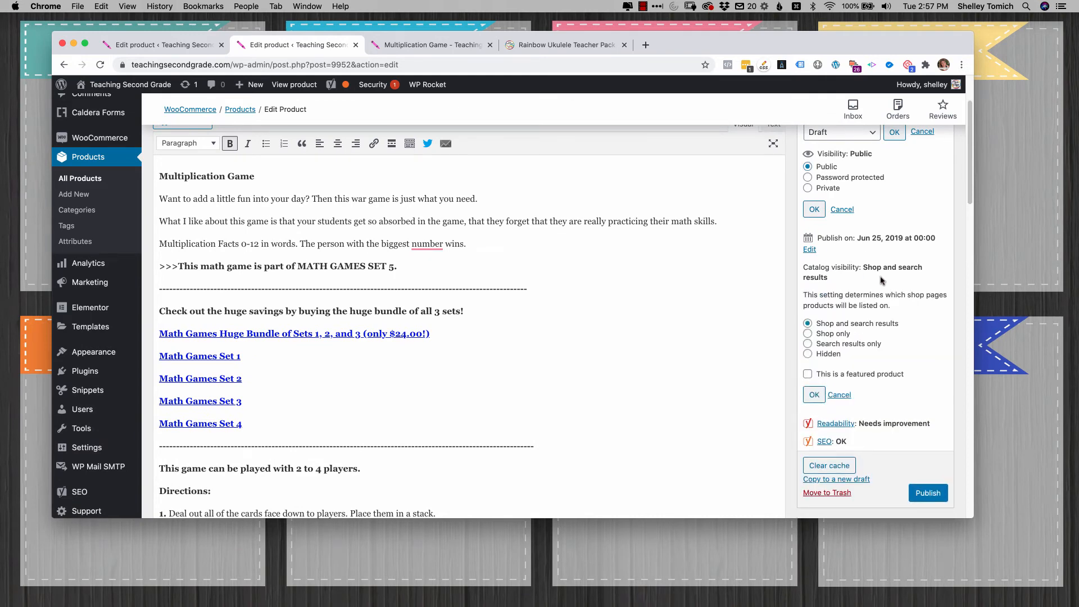
pyautogui.scroll(-1, 882, 279)
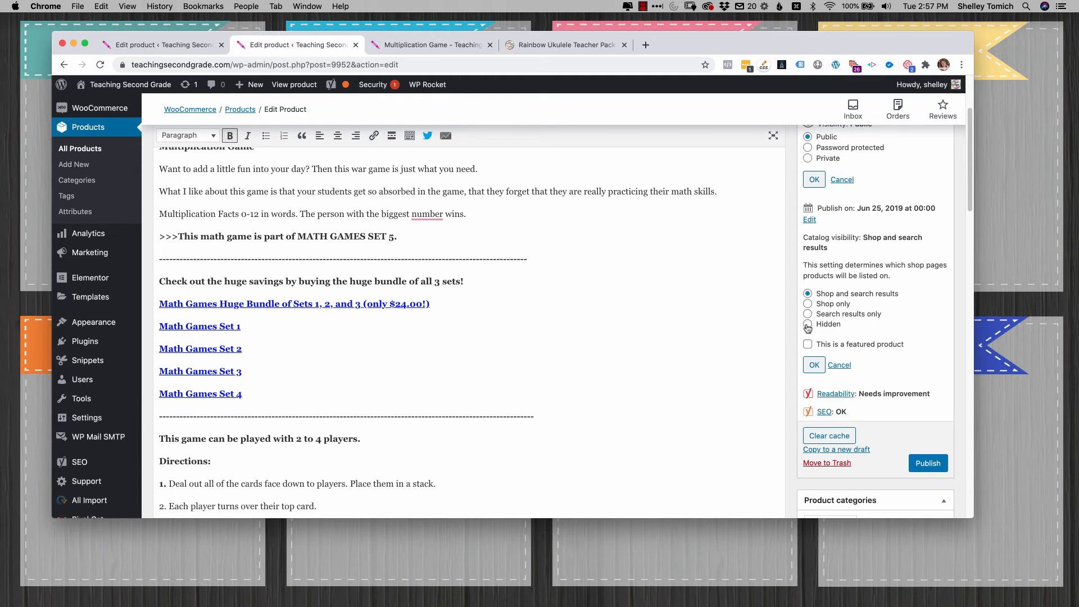
pyautogui.scroll(-10, 808, 328)
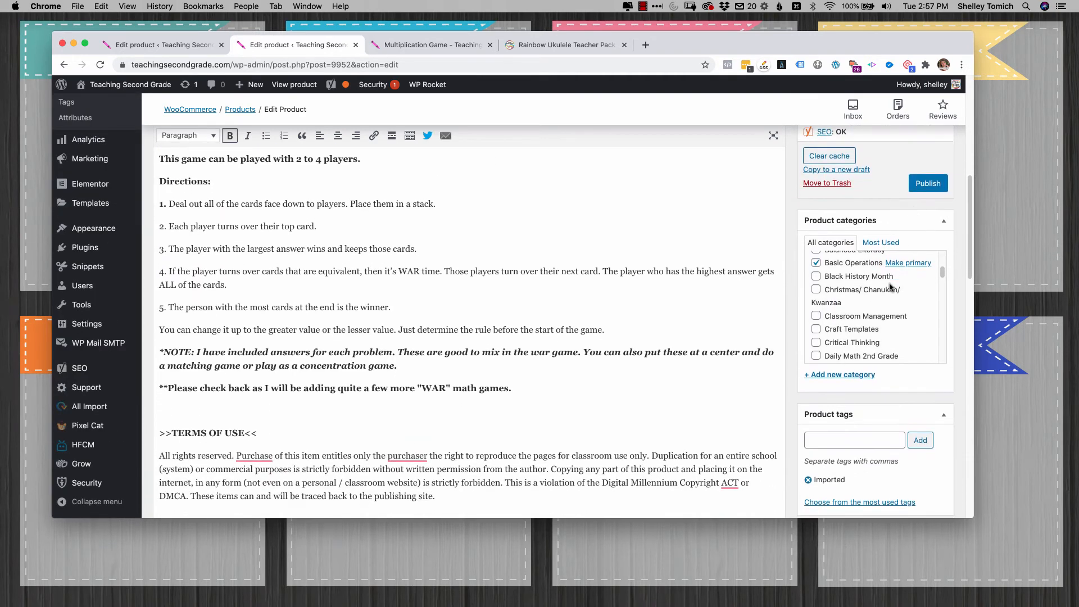
pyautogui.scroll(4, 890, 287)
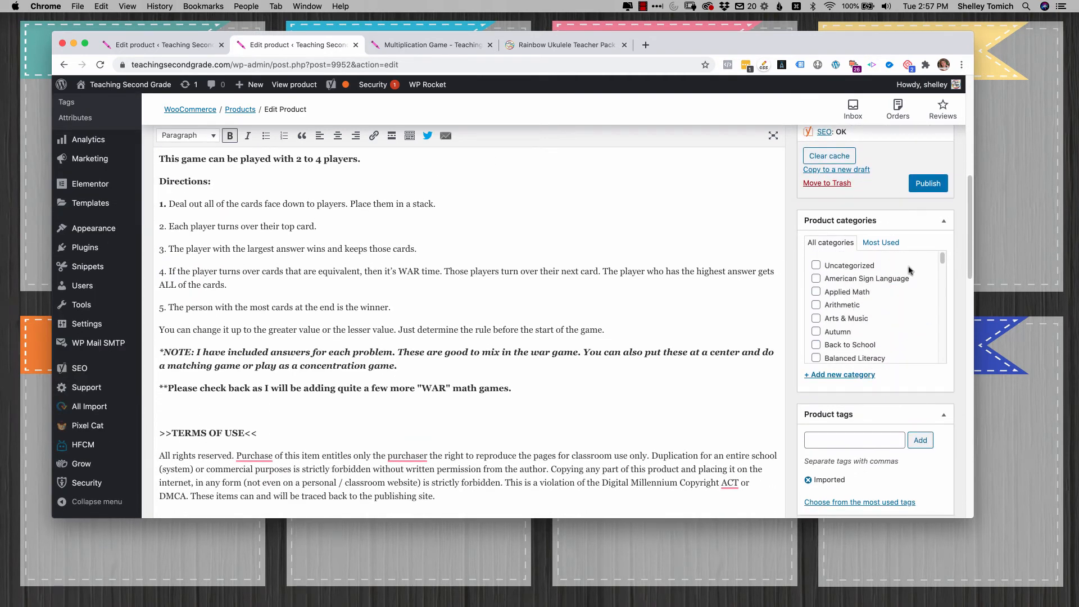
pyautogui.scroll(-3, 939, 273)
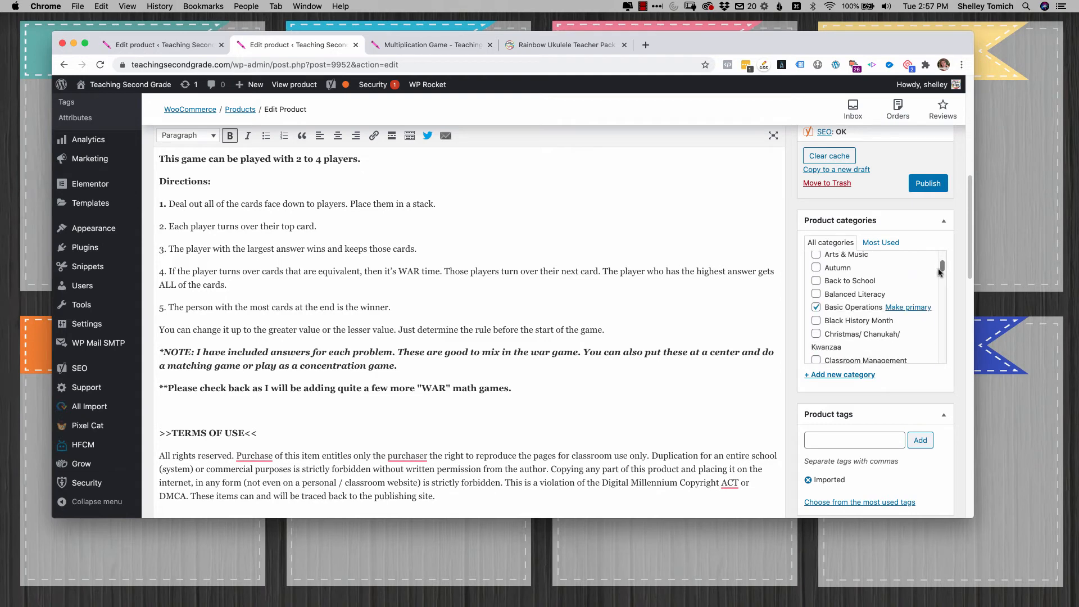
pyautogui.click(816, 267)
pyautogui.click(817, 281)
pyautogui.click(817, 280)
pyautogui.click(816, 268)
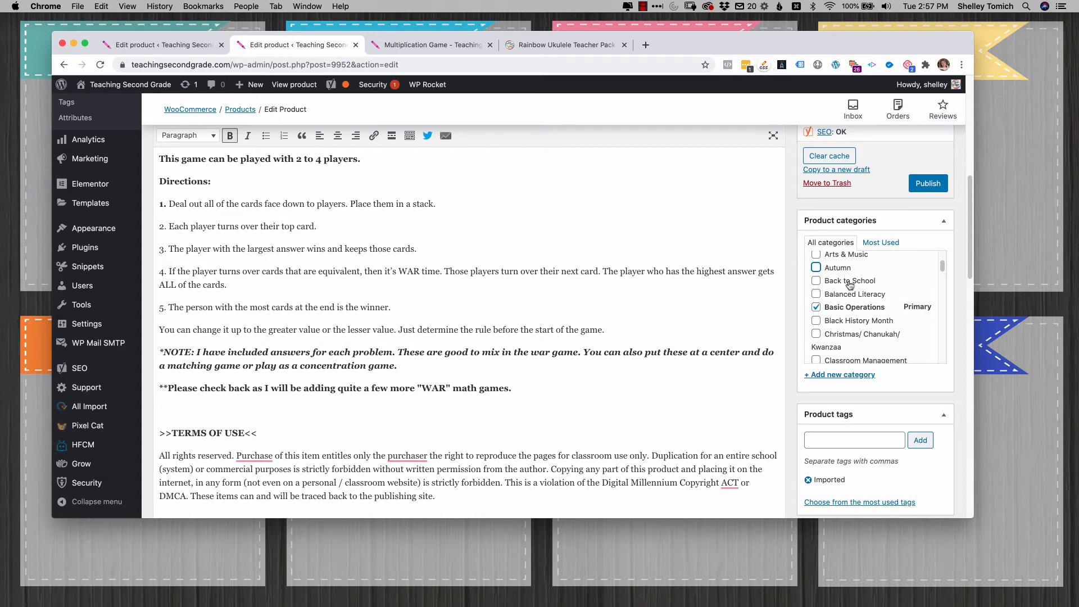
# - Assign the product to the Black History Month category in addition to Basic Operations
pyautogui.scroll(-2, 866, 292)
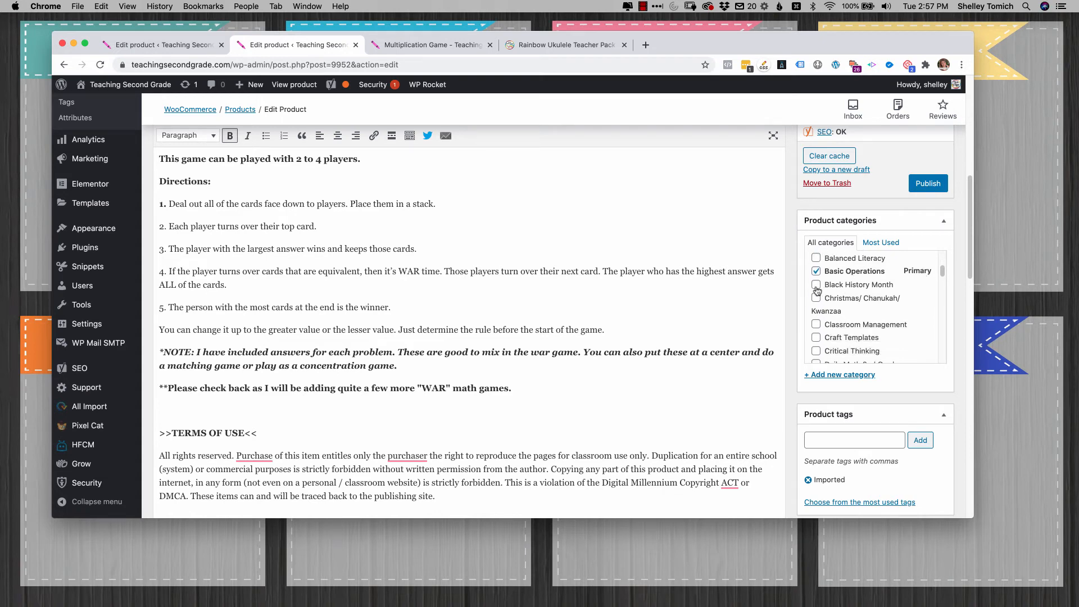
pyautogui.click(817, 285)
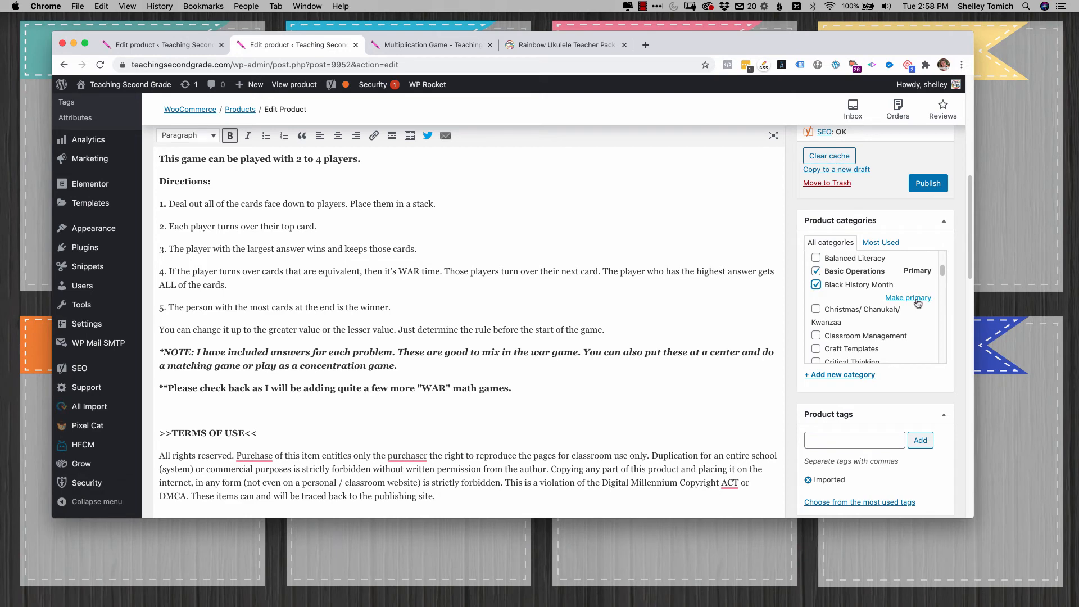
pyautogui.scroll(-5, 837, 311)
pyautogui.scroll(-2, 874, 399)
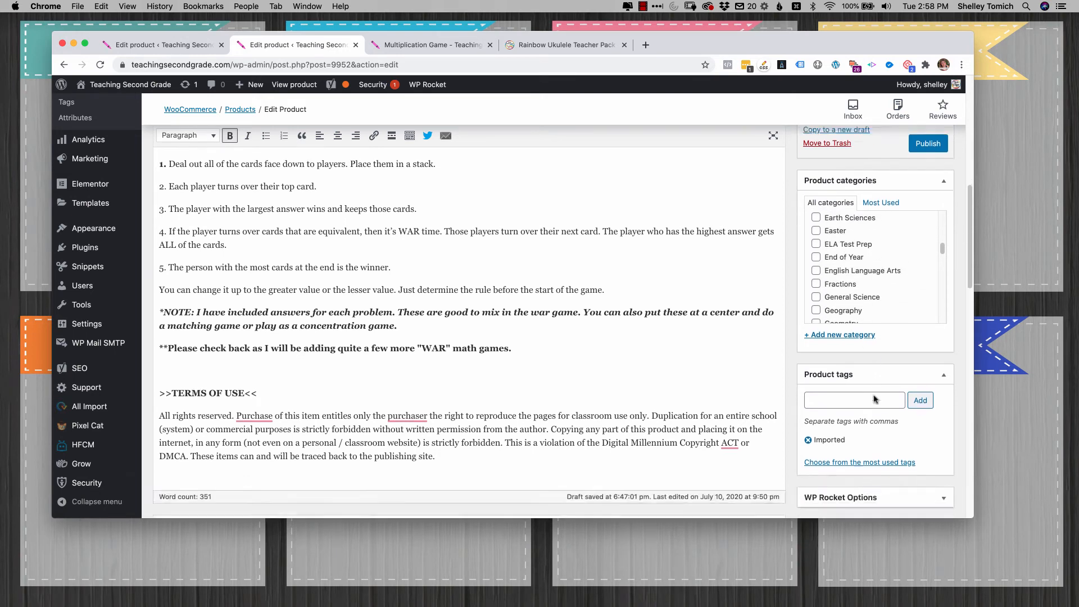
# - Display the most used product tags and try entering "freebie" and "cow" as new tags
pyautogui.scroll(-3, 874, 400)
pyautogui.click(851, 289)
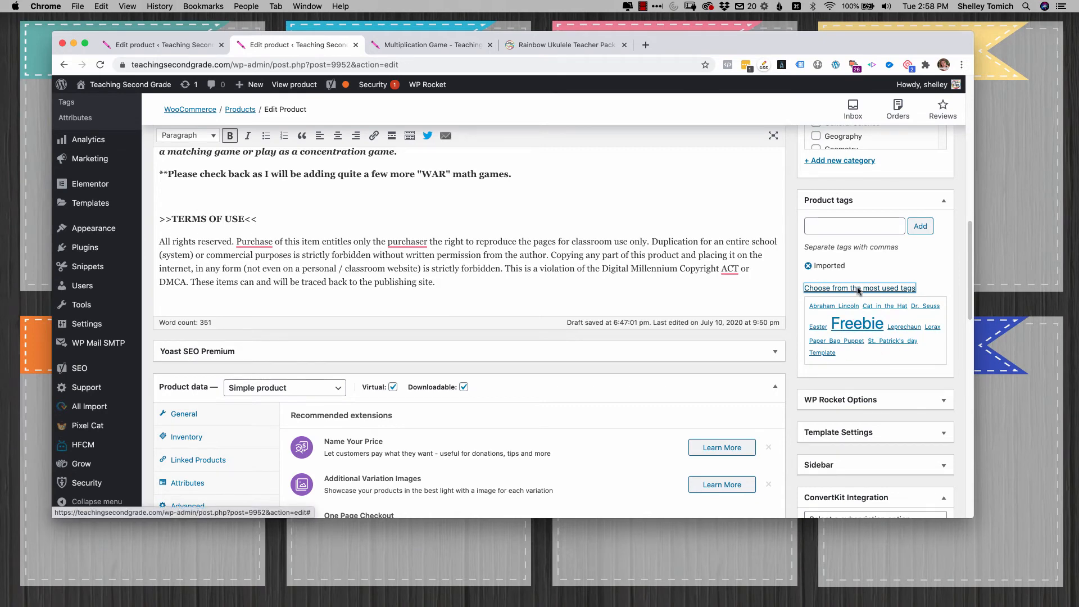
pyautogui.click(841, 225)
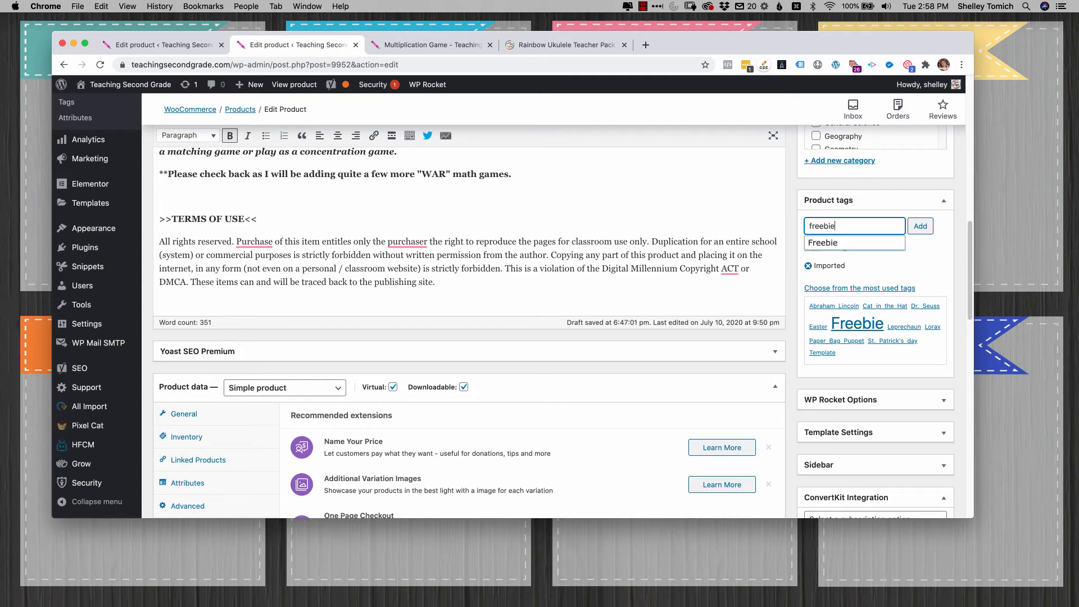
pyautogui.press('super+a')
pyautogui.write('c')
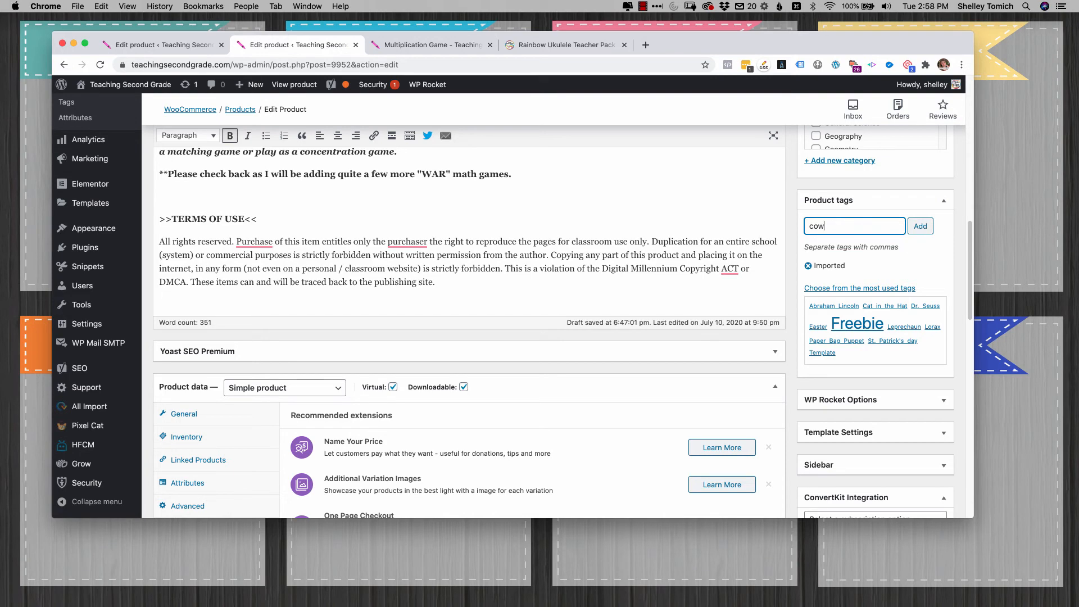
# - Look at the Template Settings and Sidebar options for the product, collapsing them again
pyautogui.scroll(-5, 916, 255)
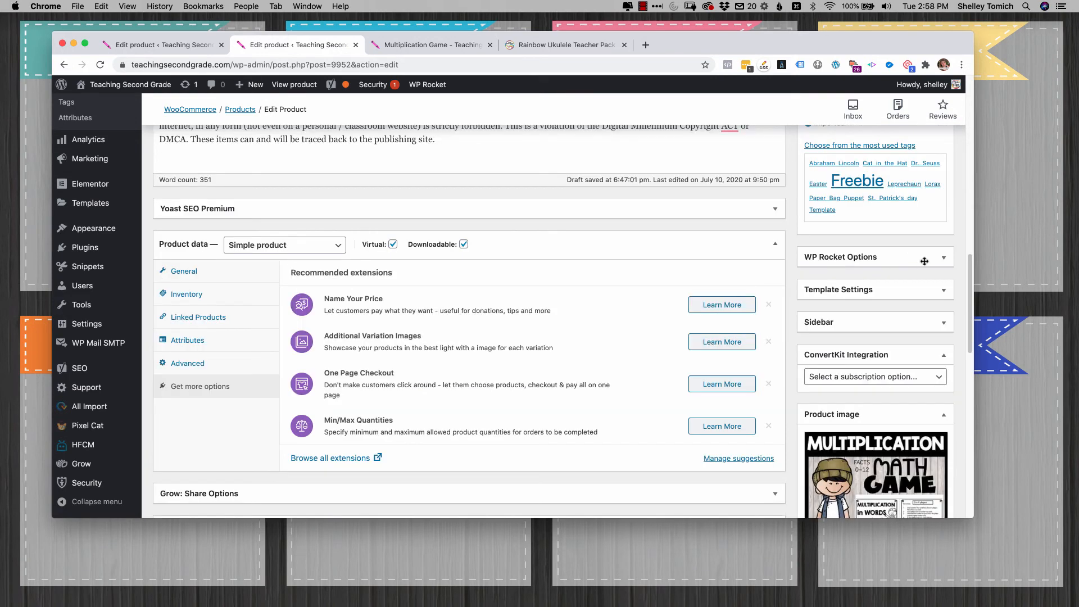
pyautogui.scroll(-1, 881, 261)
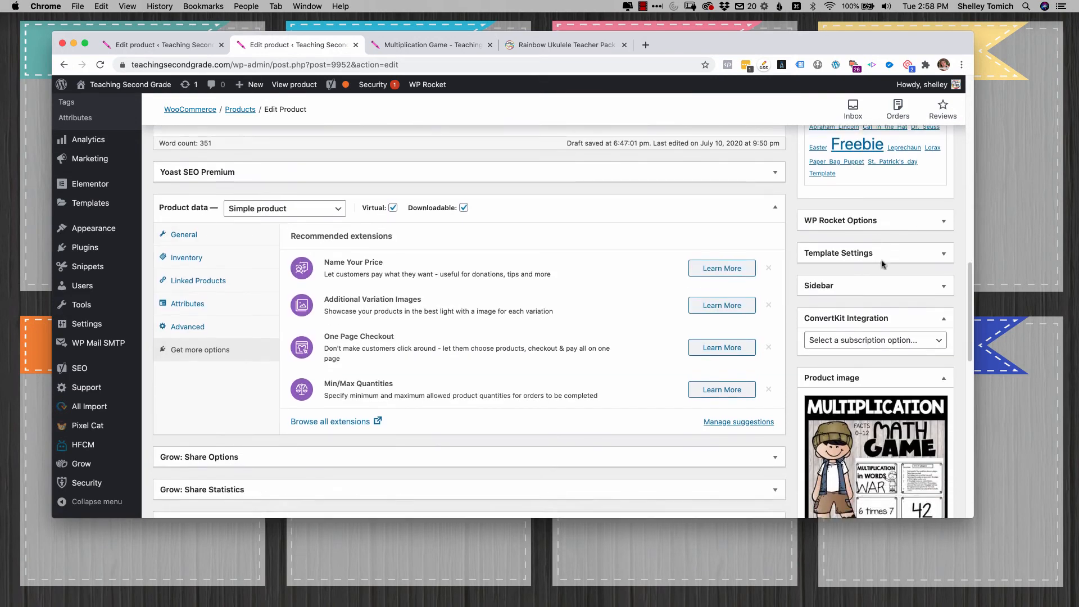
pyautogui.click(877, 243)
pyautogui.click(877, 243)
pyautogui.click(861, 275)
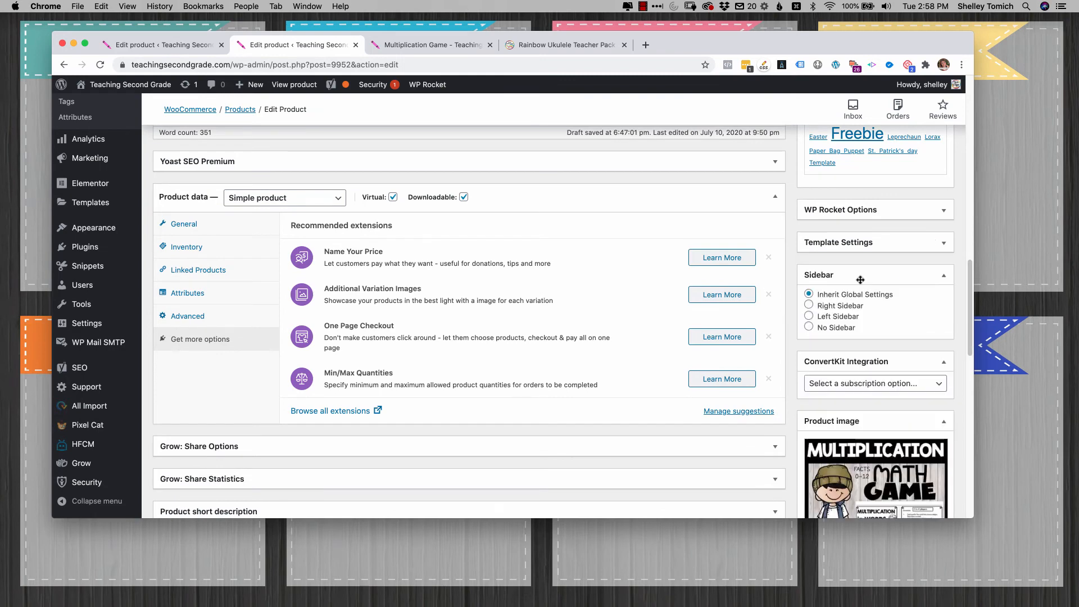
pyautogui.click(859, 275)
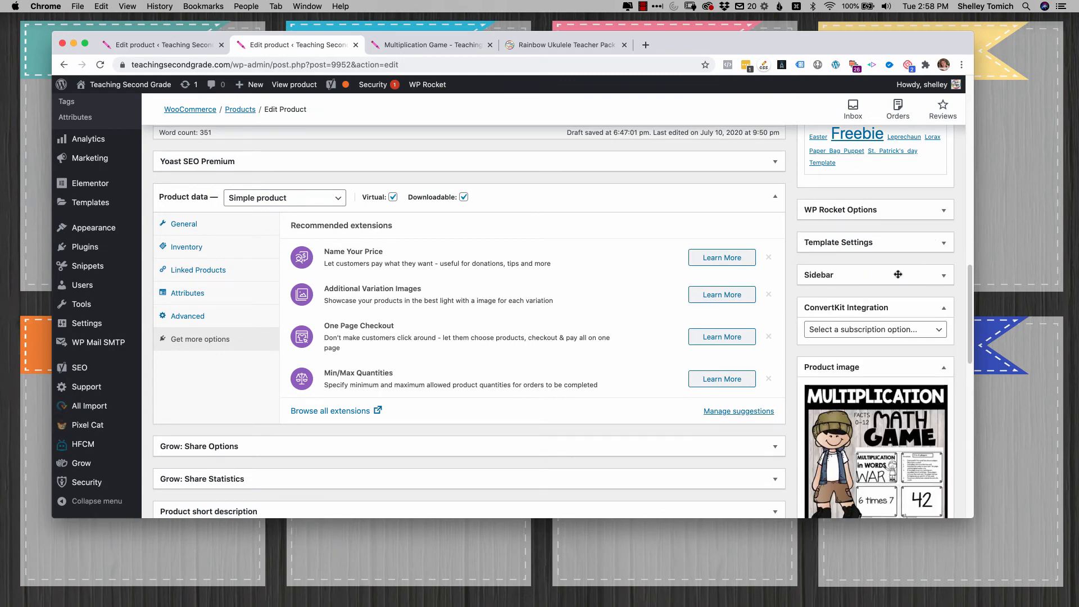
# - Collapse the Yoast internal linking suggestions and check the product gallery images
pyautogui.scroll(-2, 898, 274)
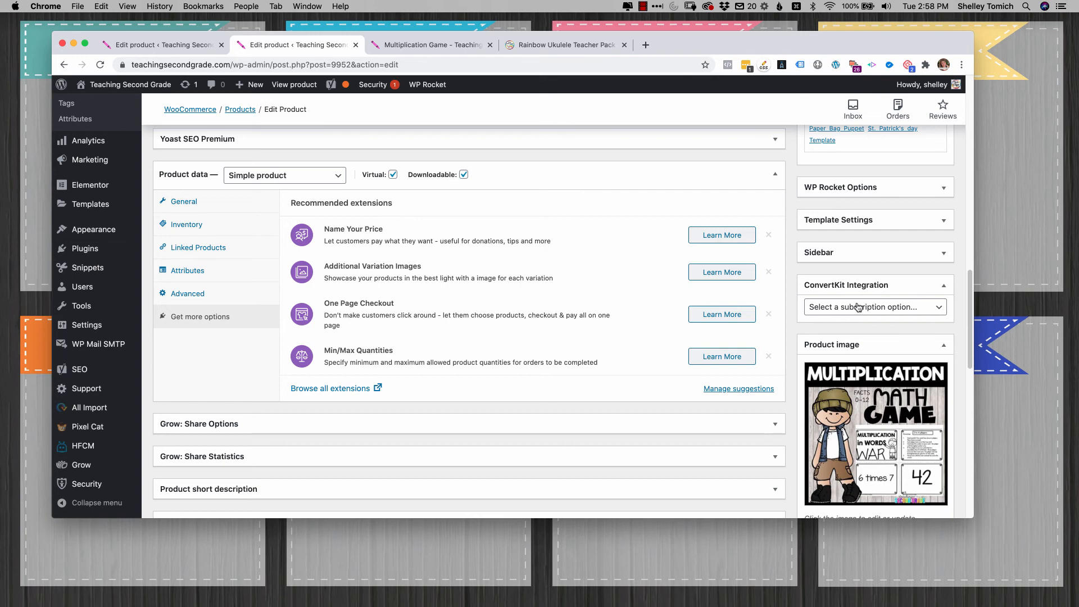
pyautogui.scroll(-10, 858, 307)
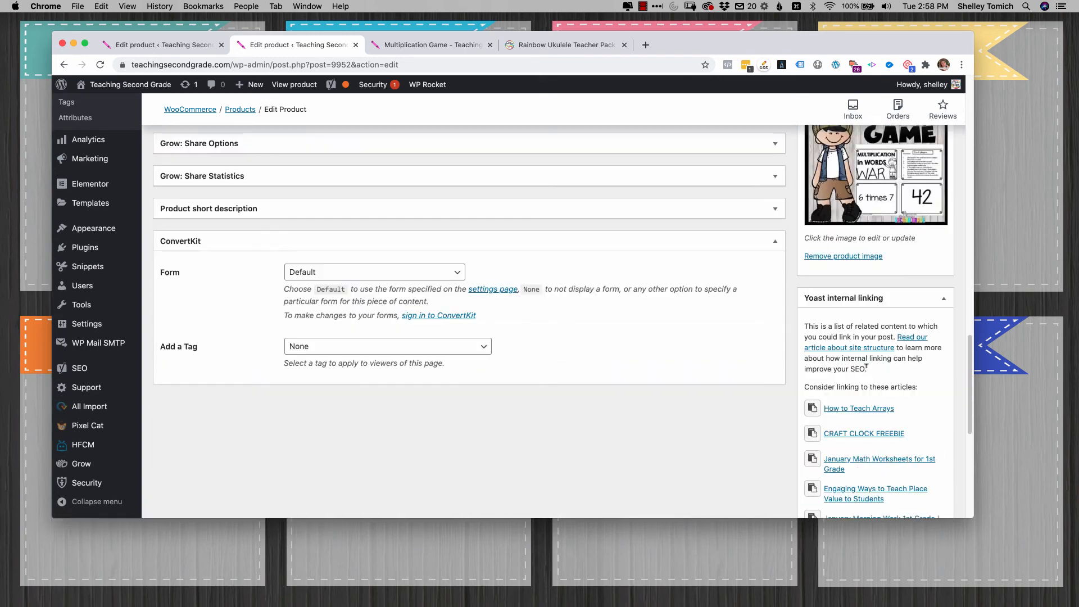
pyautogui.click(917, 299)
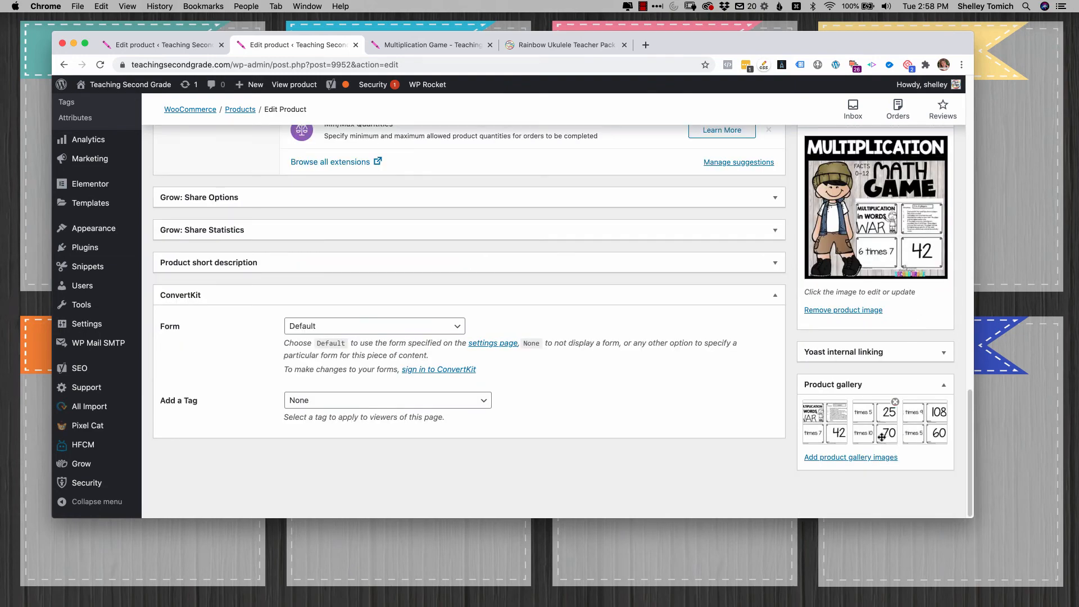
pyautogui.scroll(15, 903, 423)
pyautogui.scroll(-4, 902, 427)
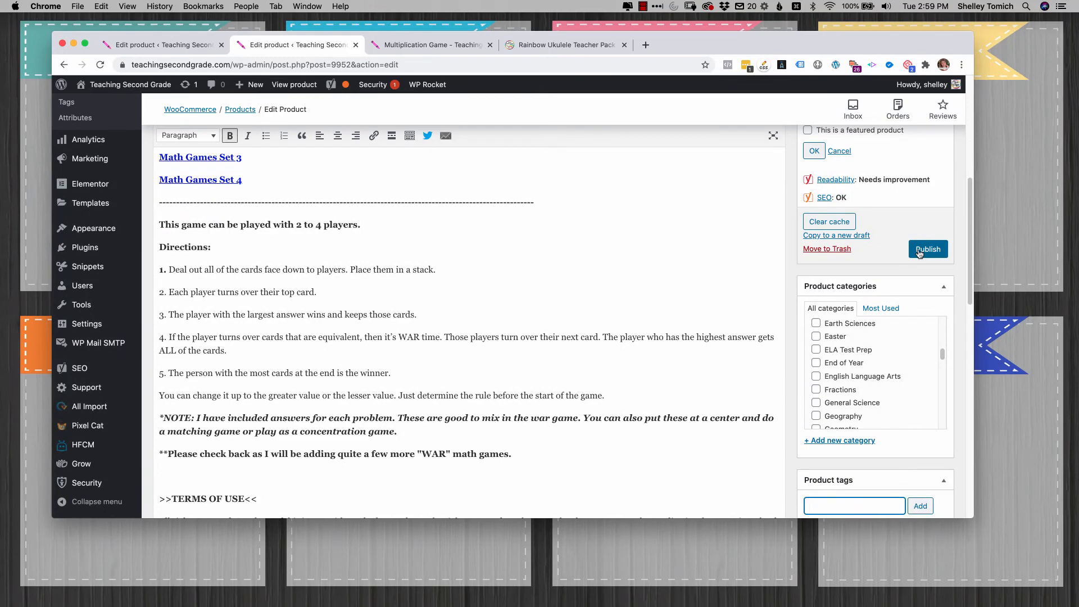
# - Look through the Rainbow Ukulele Teacher Packet product page as a finished example, from its price and short description to the information tabs
pyautogui.scroll(6, 899, 236)
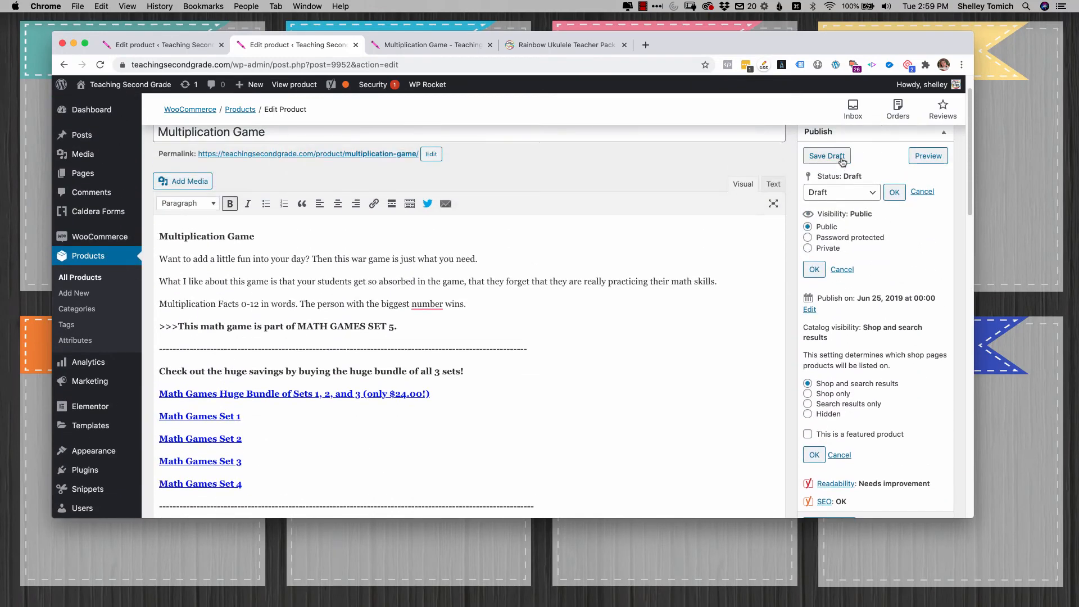
pyautogui.click(565, 45)
pyautogui.moveTo(565, 45); pyautogui.dragTo(445, 45)
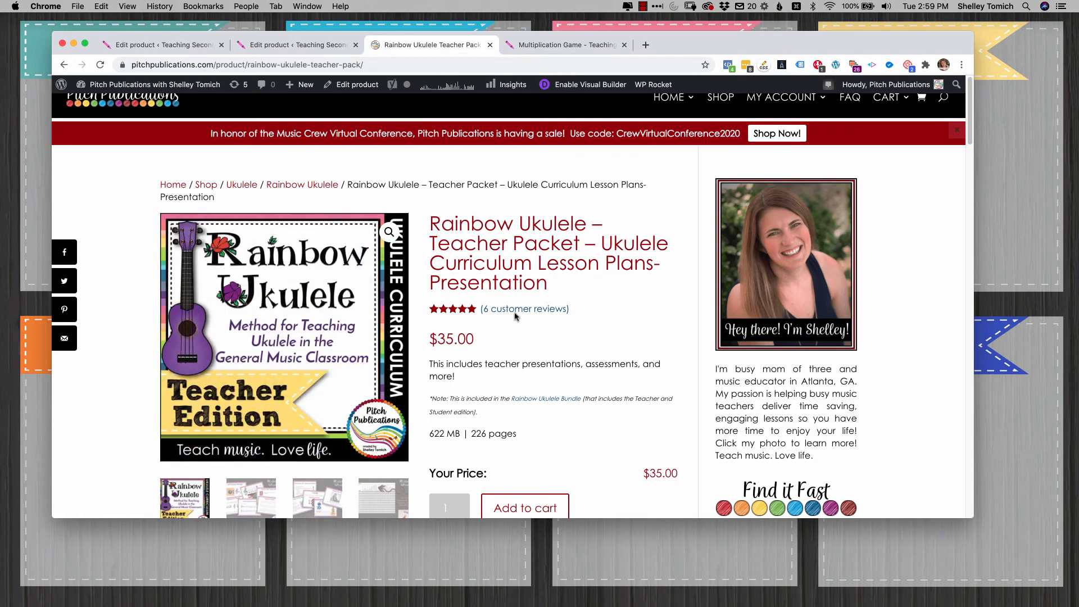
pyautogui.scroll(-5, 562, 350)
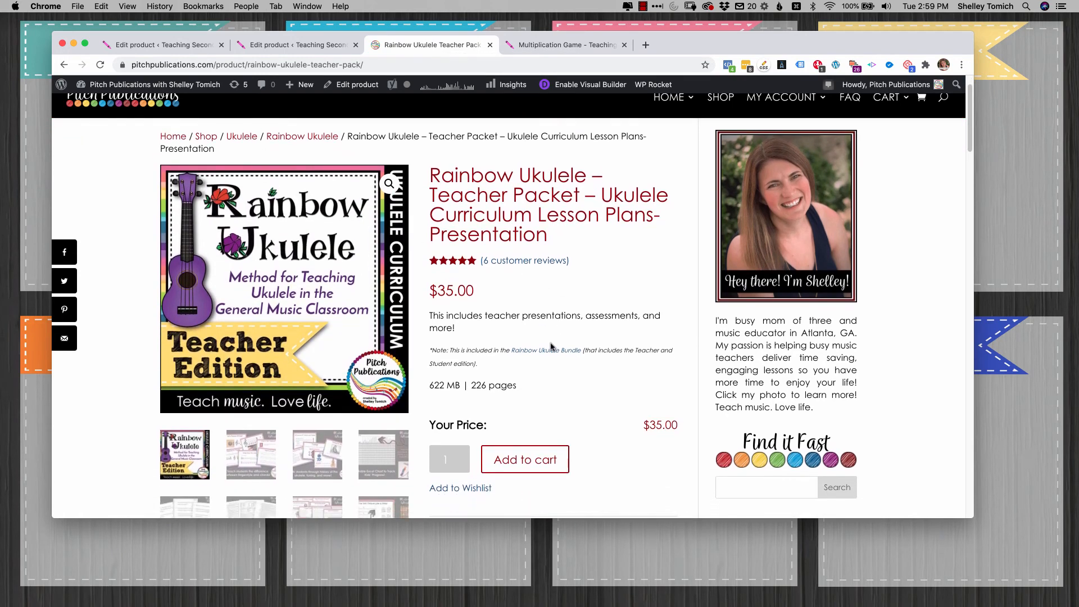
pyautogui.scroll(-5, 579, 287)
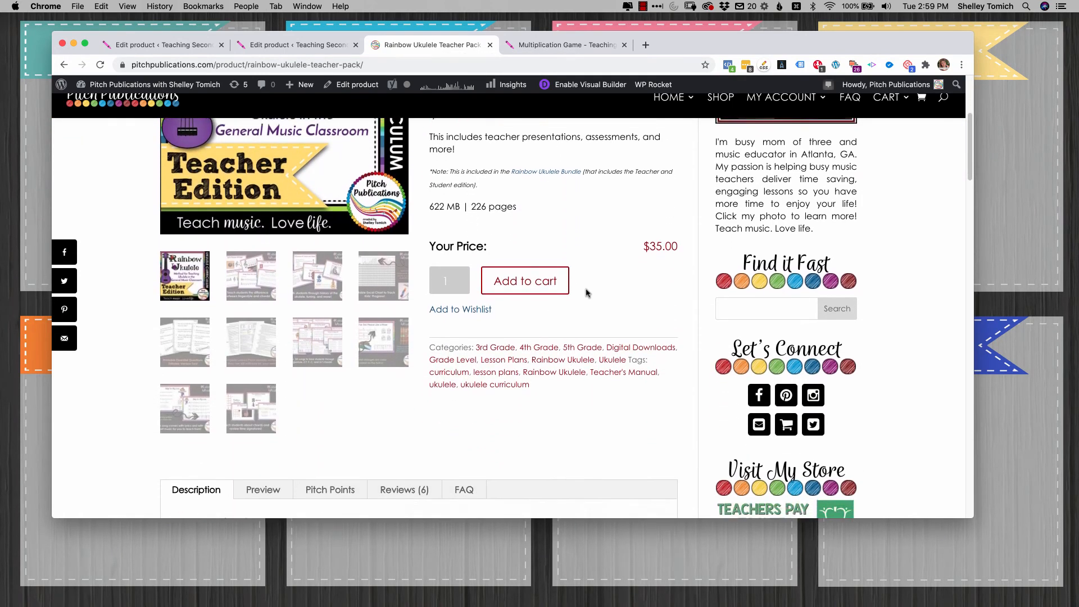
pyautogui.scroll(-4, 587, 293)
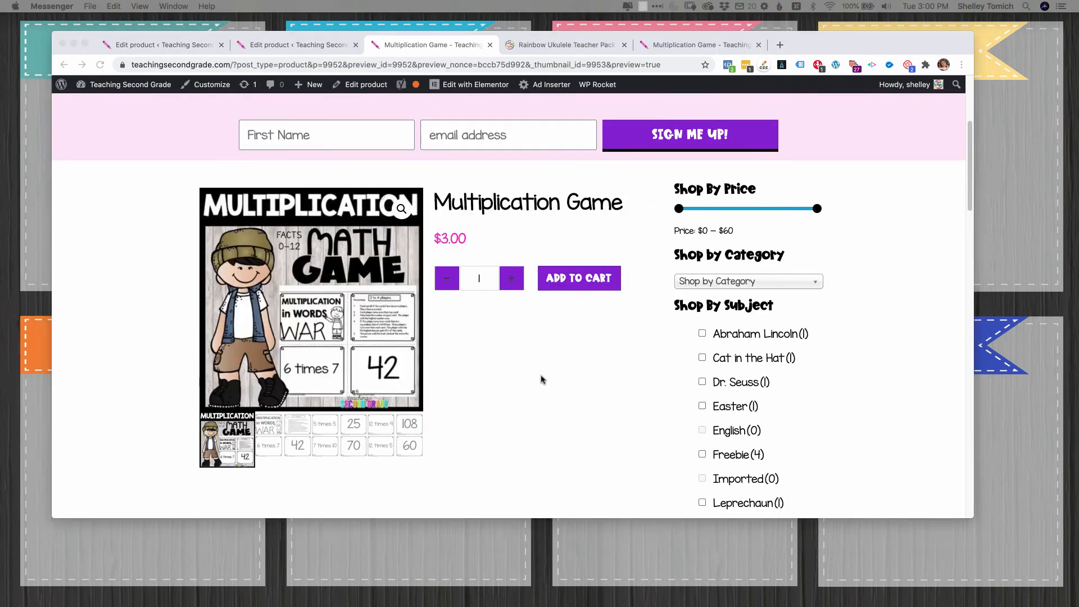
# - Compare the description layout of the Multiplication Game preview with the tabbed description on the Rainbow Ukulele product page
pyautogui.click(542, 380)
pyautogui.scroll(-6, 540, 309)
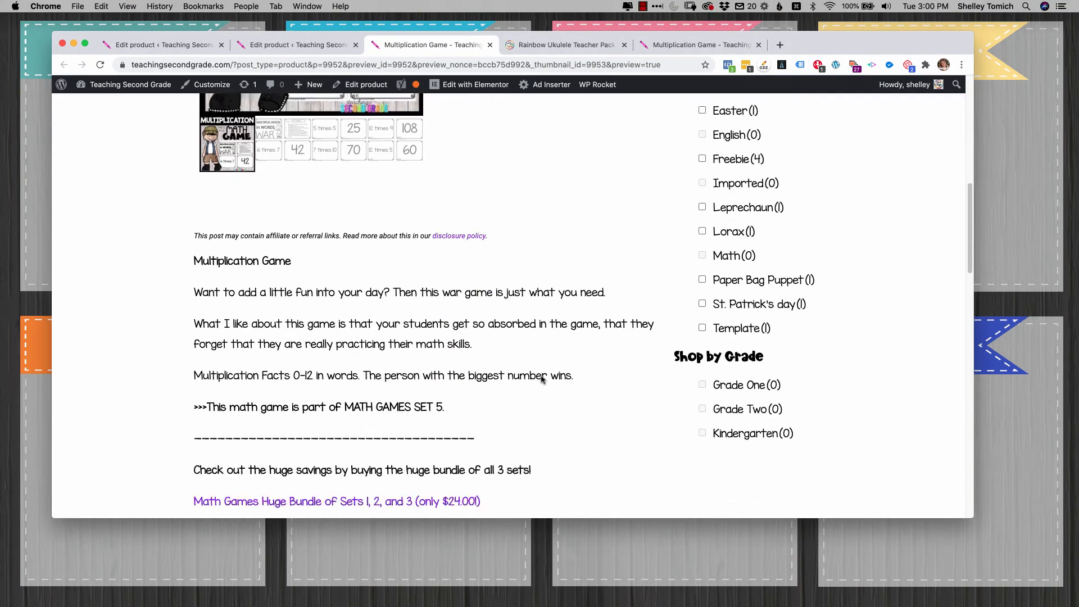
pyautogui.click(551, 47)
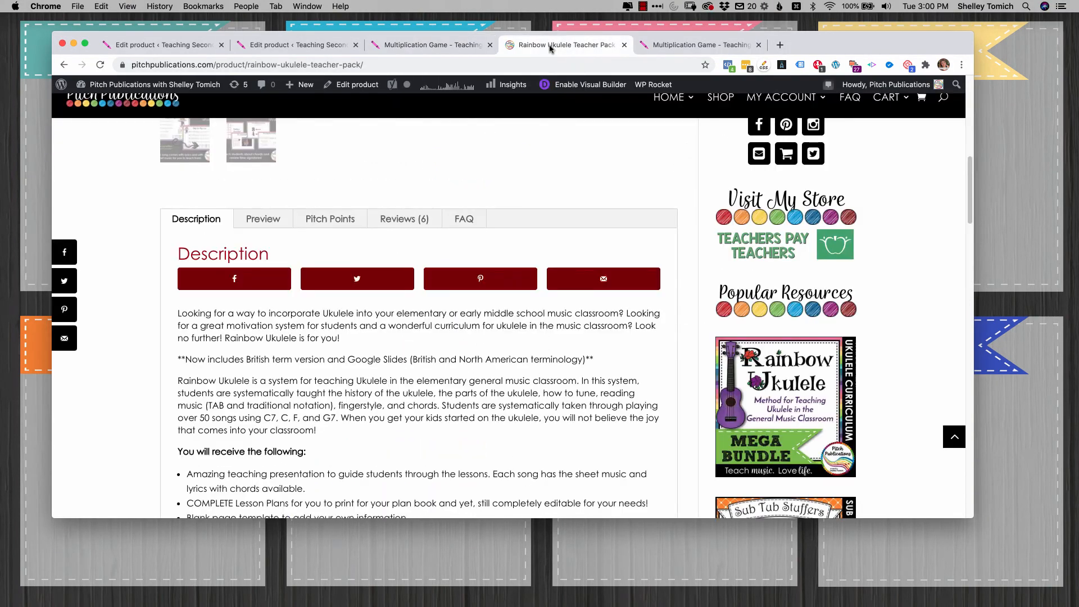
# - Open the Rainbow Ukulele product for editing and display the Custom Tabs settings in its product data
pyautogui.click(354, 86)
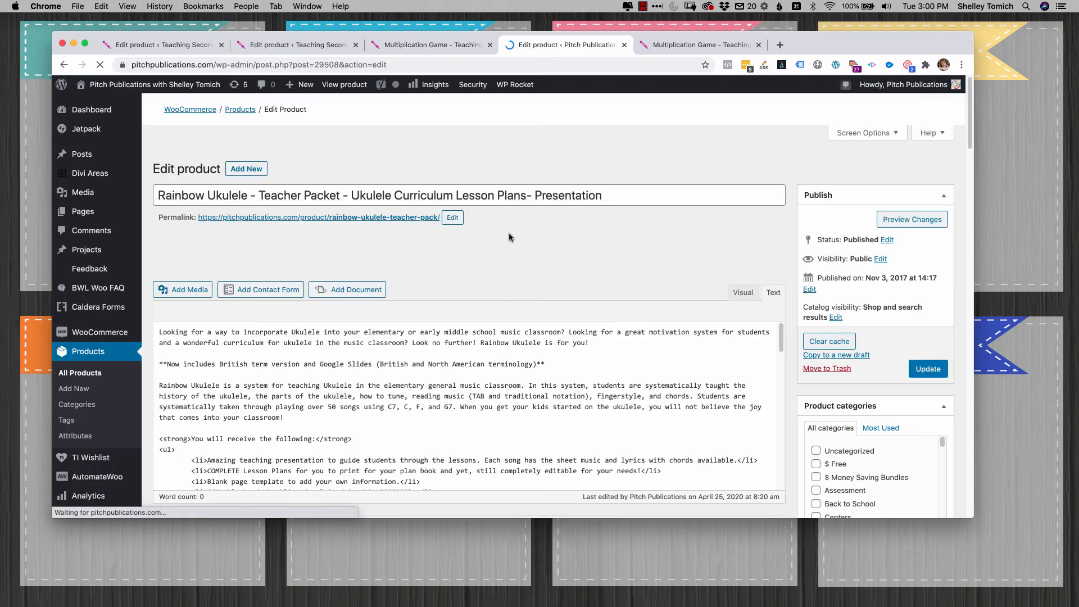
pyautogui.scroll(-10, 517, 227)
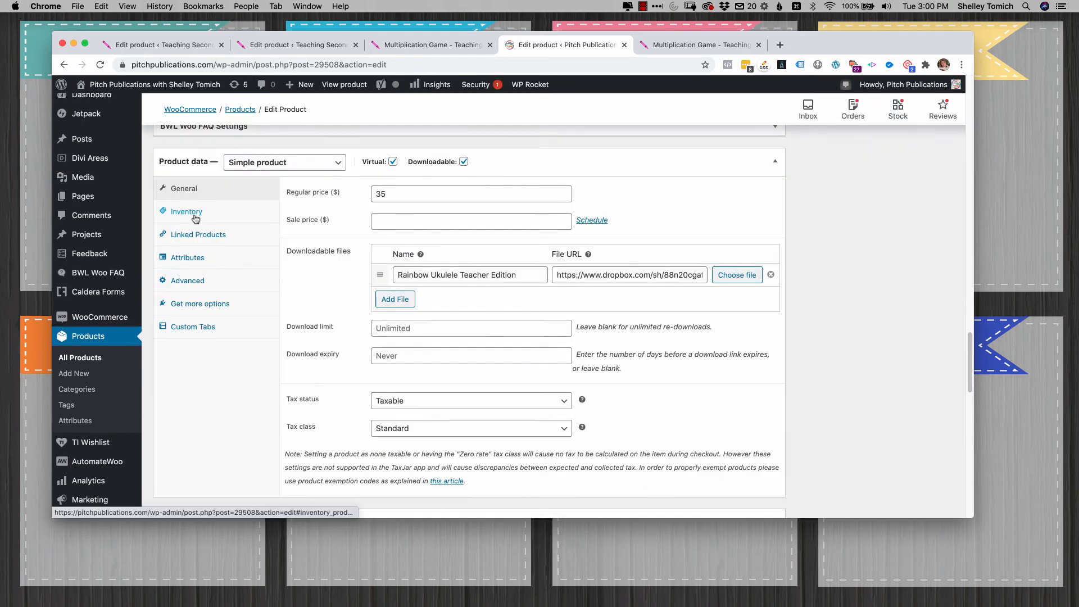
pyautogui.click(197, 327)
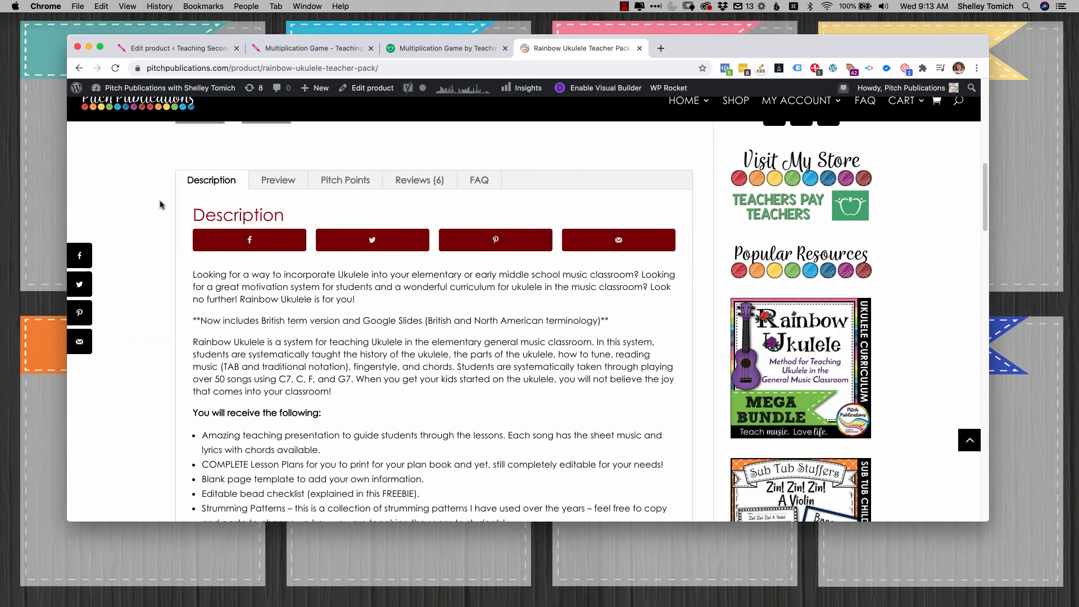
# - View the embedded Preview document on the live Rainbow Ukulele product page
pyautogui.click(277, 180)
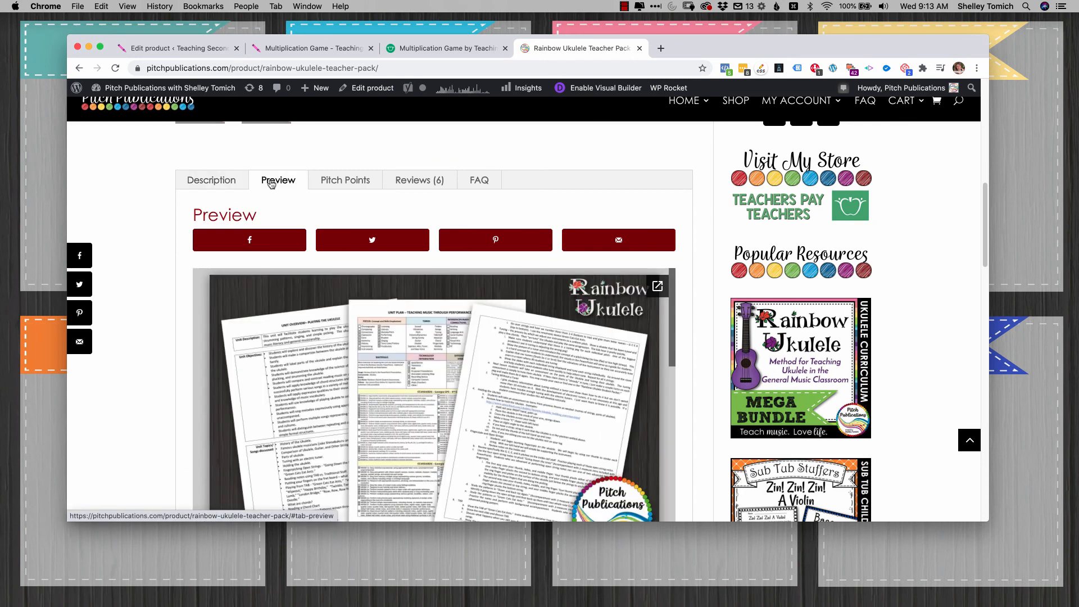
pyautogui.scroll(-3, 221, 363)
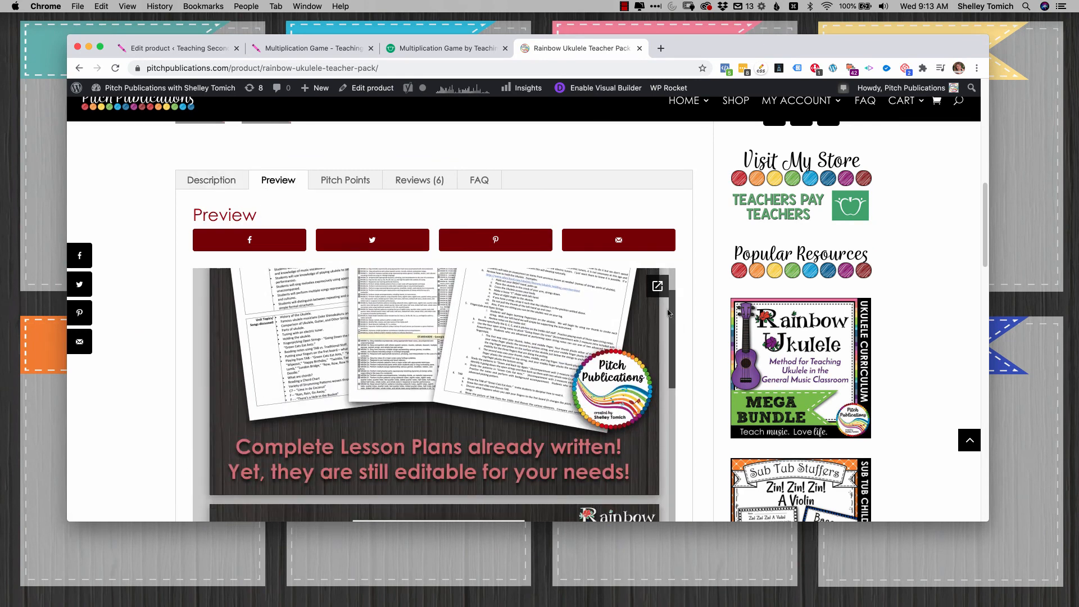
pyautogui.moveTo(676, 378); pyautogui.dragTo(681, 341)
# - Show the FAQ on the live product page and expand its questions on store queries, digital downloads and shipping
pyautogui.click(465, 185)
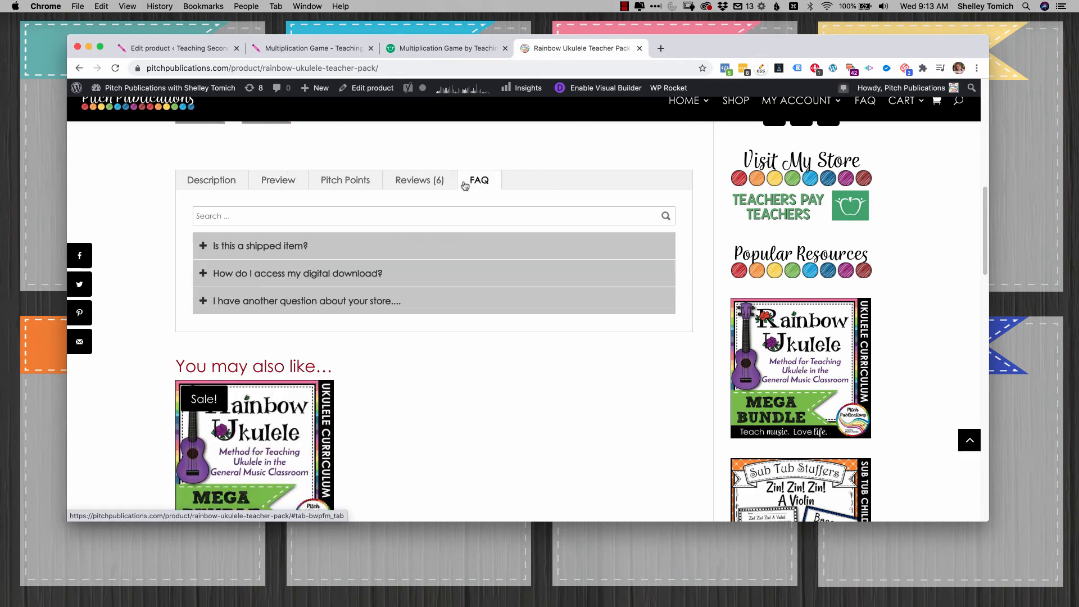
pyautogui.click(248, 304)
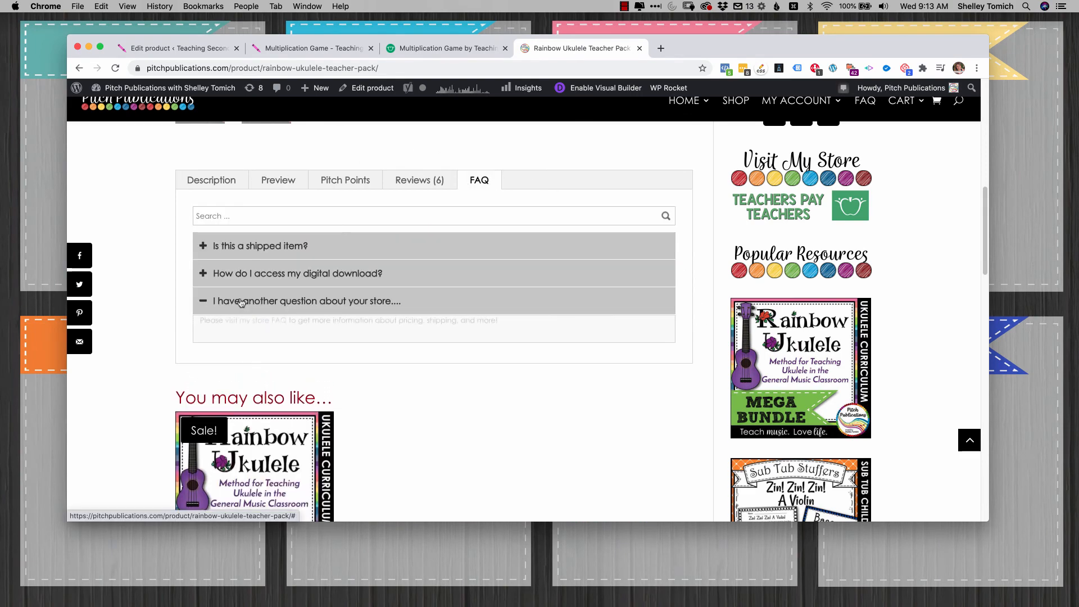
pyautogui.click(211, 280)
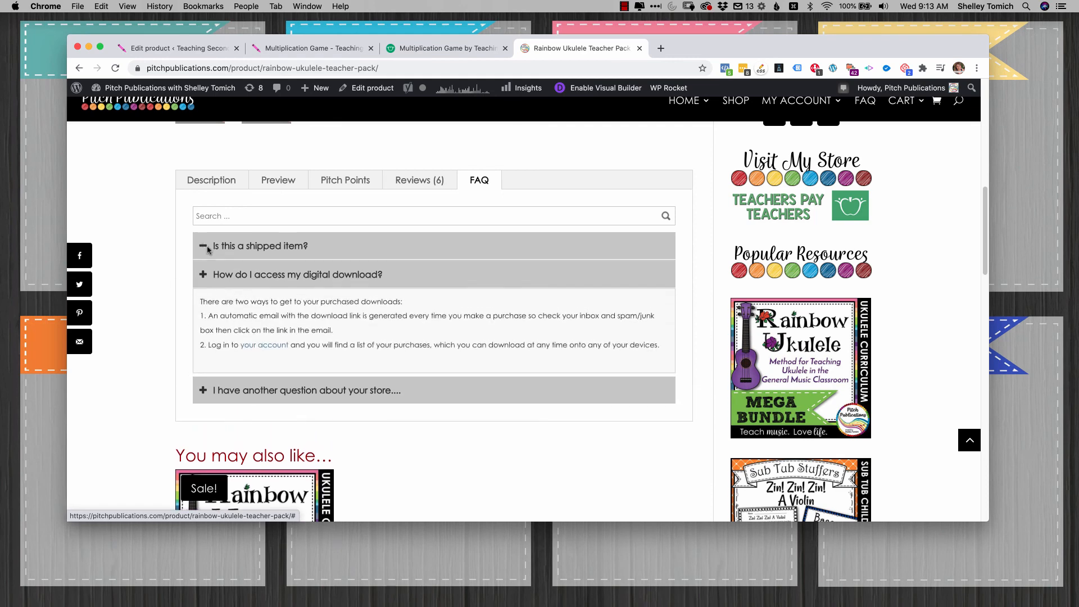
pyautogui.click(208, 251)
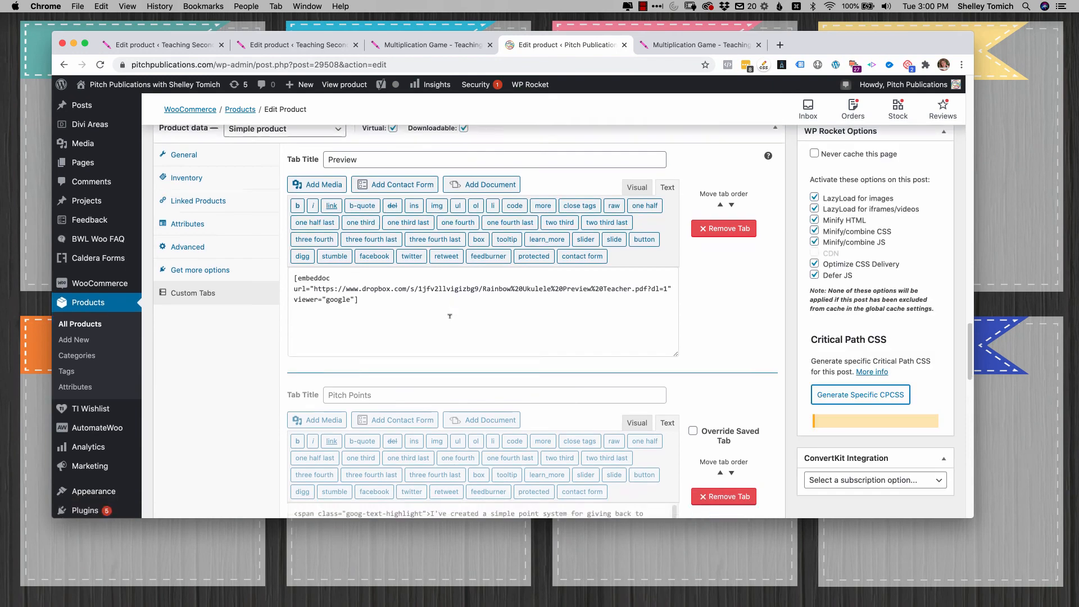
# - Examine how the Preview and Pitch Points custom tabs are set up in the Rainbow Ukulele product editor
pyautogui.scroll(-5, 345, 220)
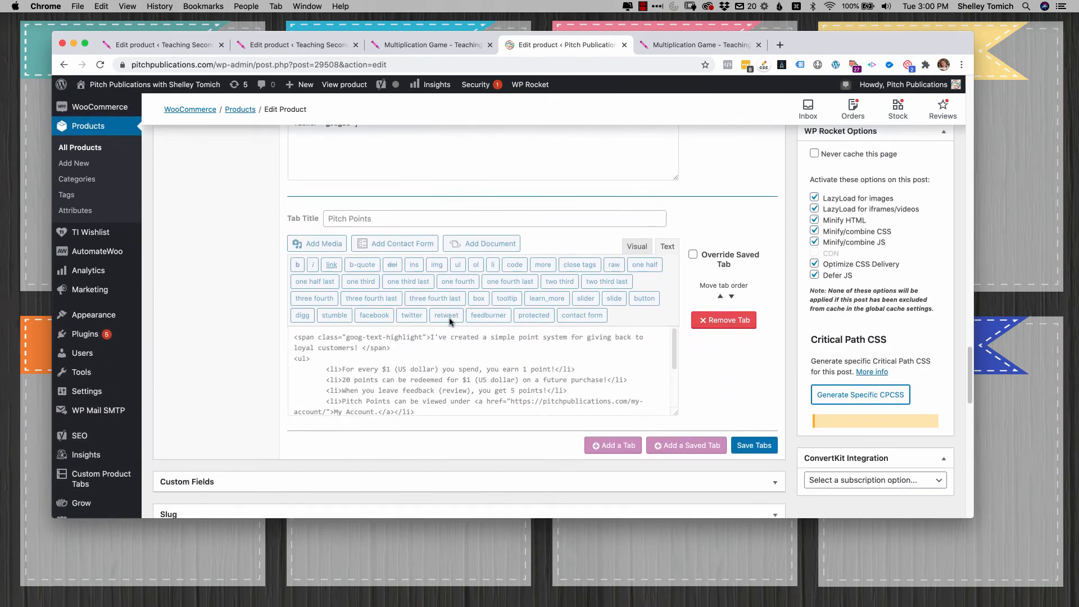
pyautogui.scroll(-2, 430, 383)
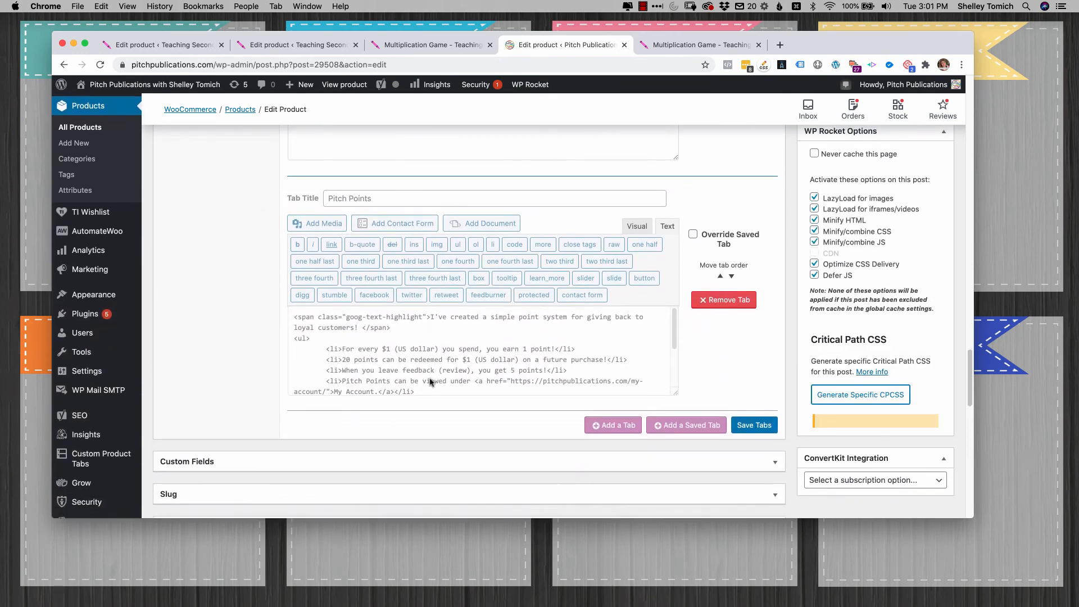
pyautogui.scroll(6, 430, 379)
pyautogui.scroll(8, 430, 377)
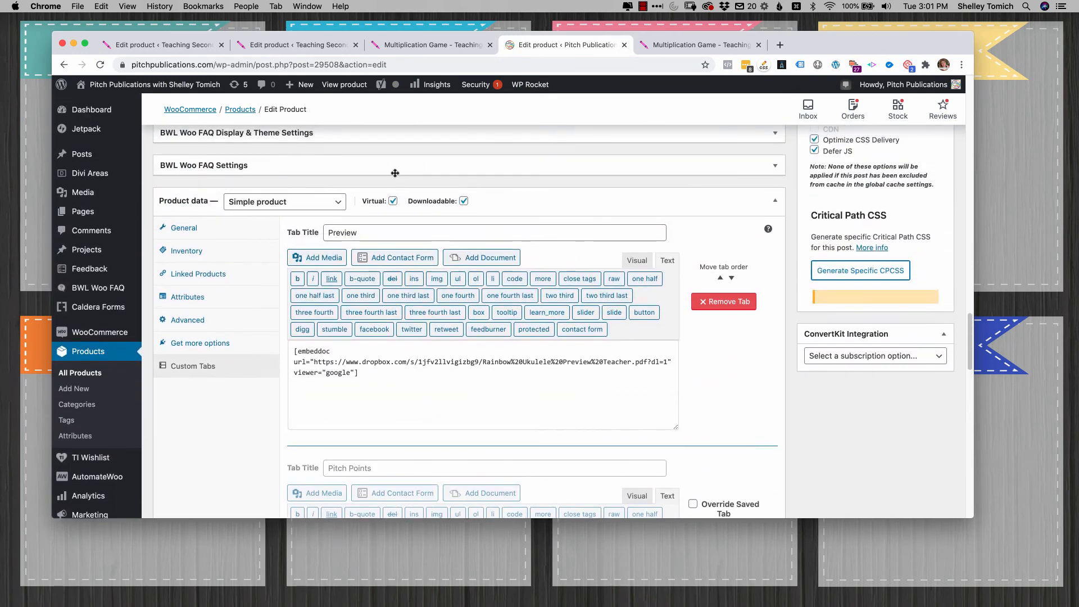
# - Expand the BWL Woo FAQ Settings to review the product's FAQ questions, and return to the start of the product editor
pyautogui.scroll(-5, 395, 176)
pyautogui.click(357, 342)
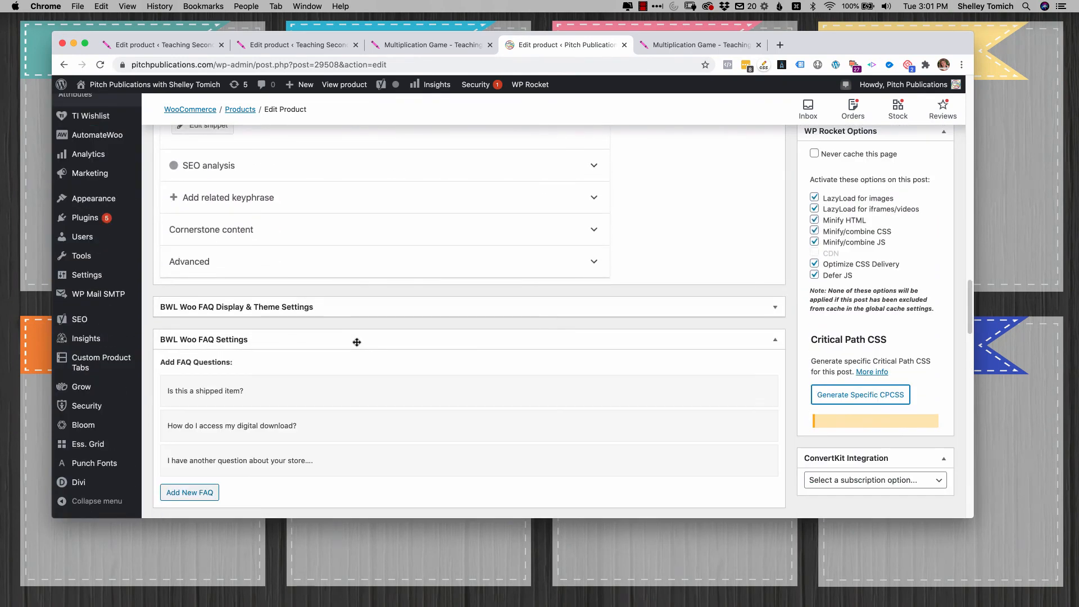
pyautogui.scroll(-1, 337, 344)
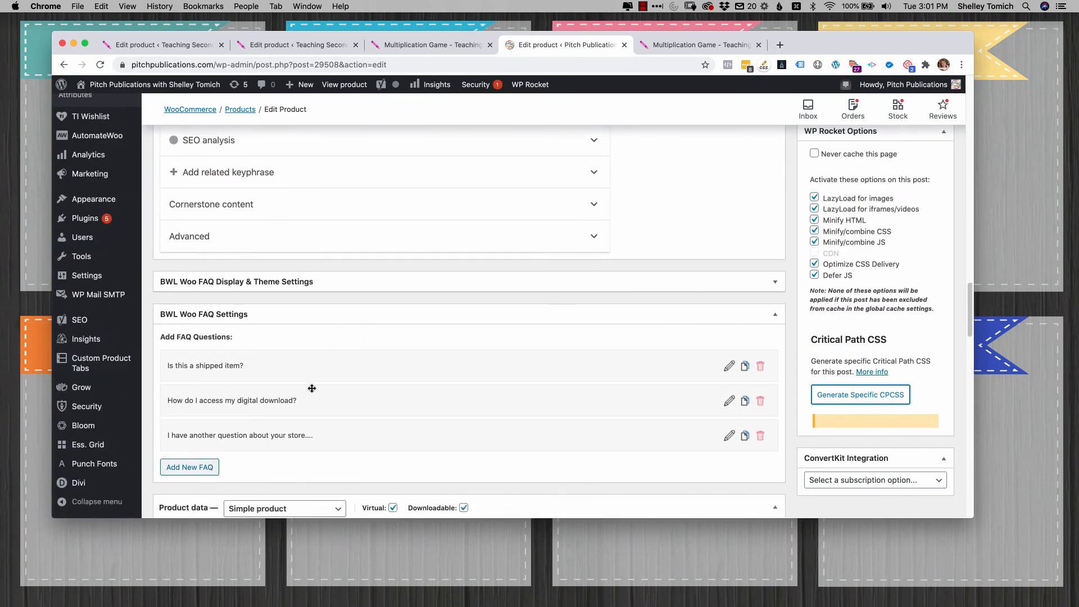
pyautogui.scroll(-4, 312, 421)
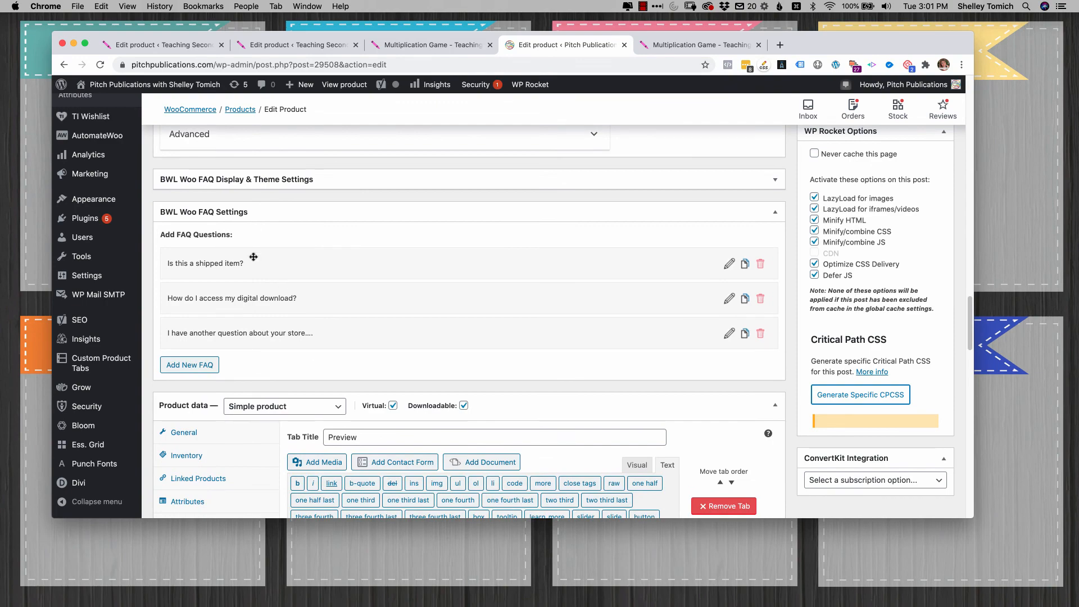
pyautogui.scroll(-10, 344, 309)
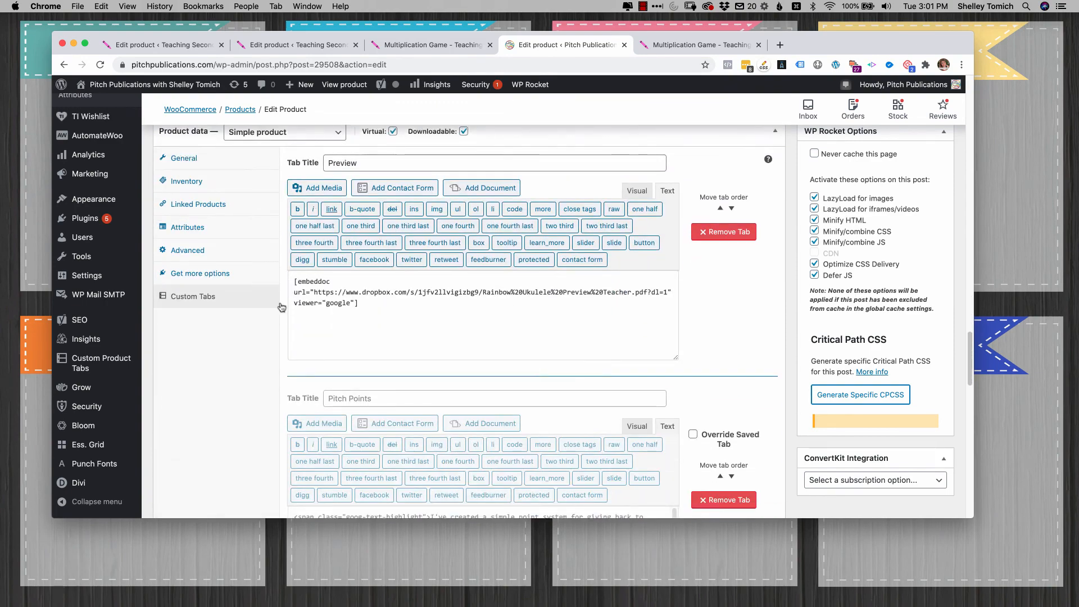
pyautogui.scroll(20, 510, 314)
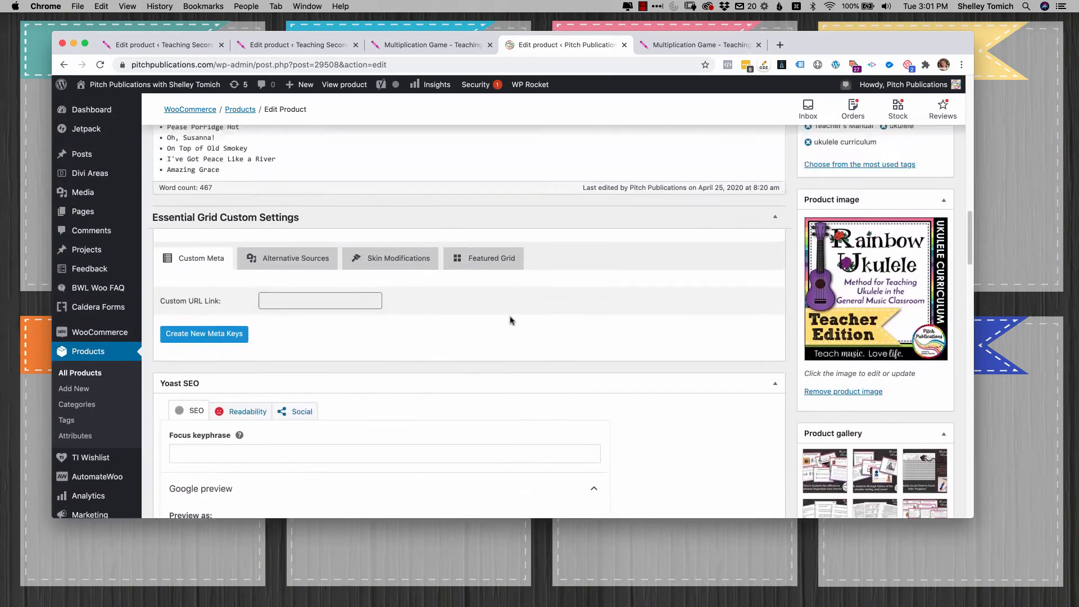
pyautogui.scroll(10, 511, 315)
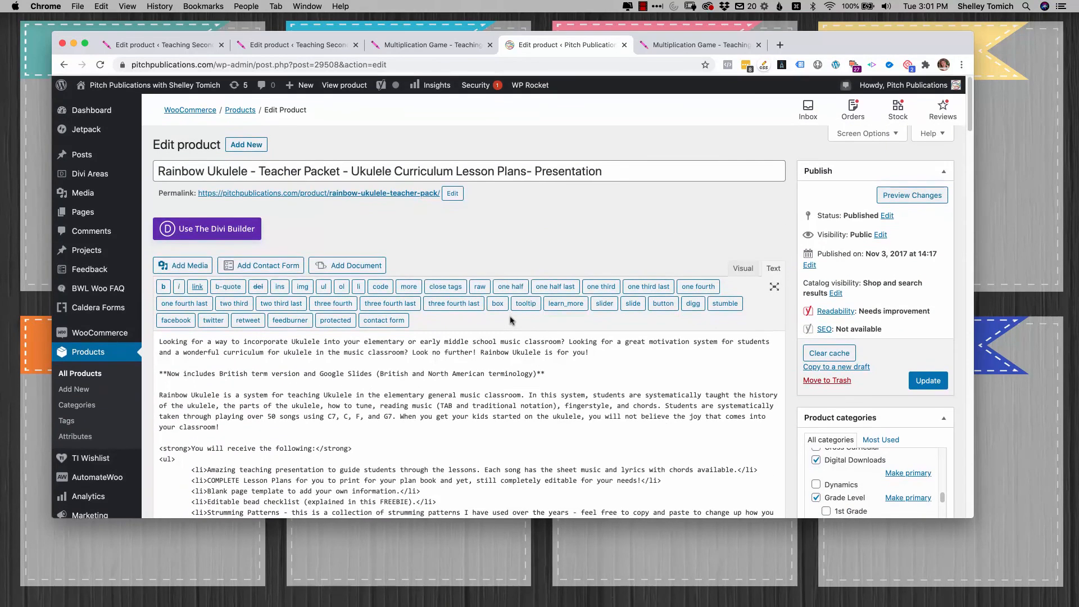